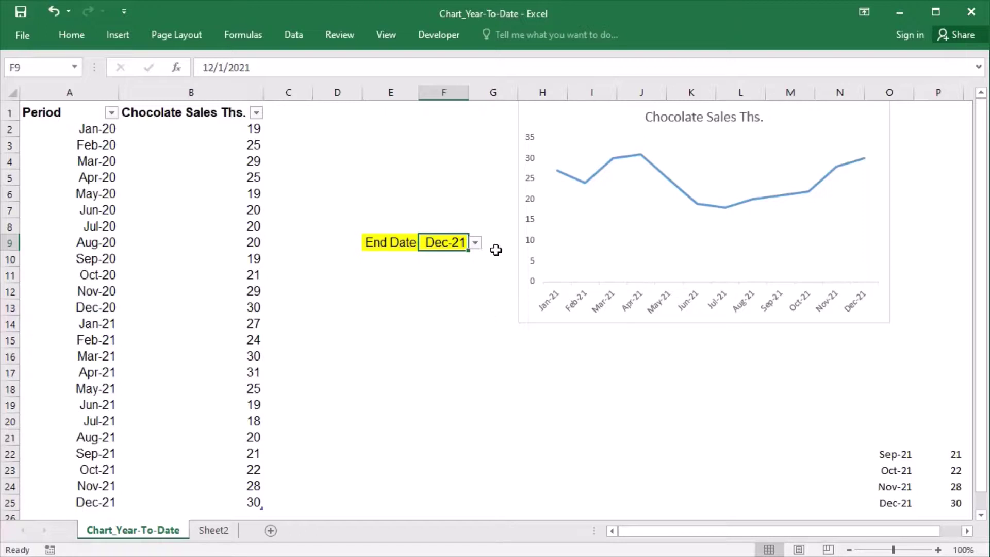
Try the chart's End Date selector in F9 with Nov-21 and Nov-20
click(475, 243)
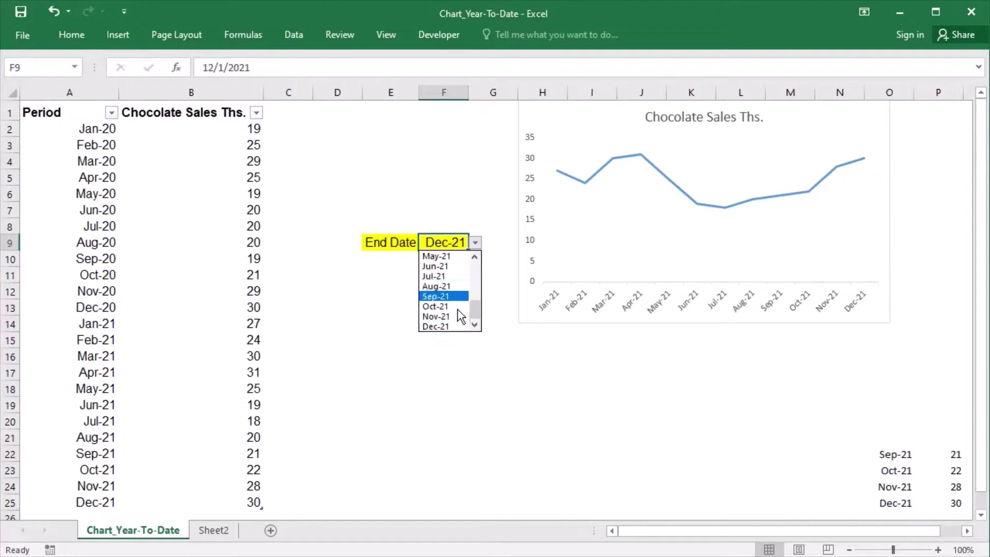
click(444, 316)
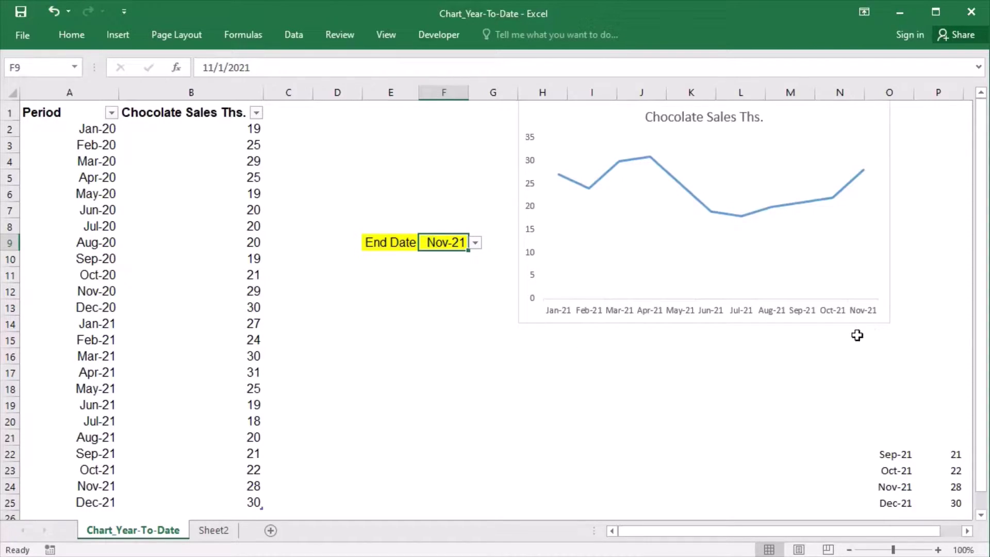
click(485, 249)
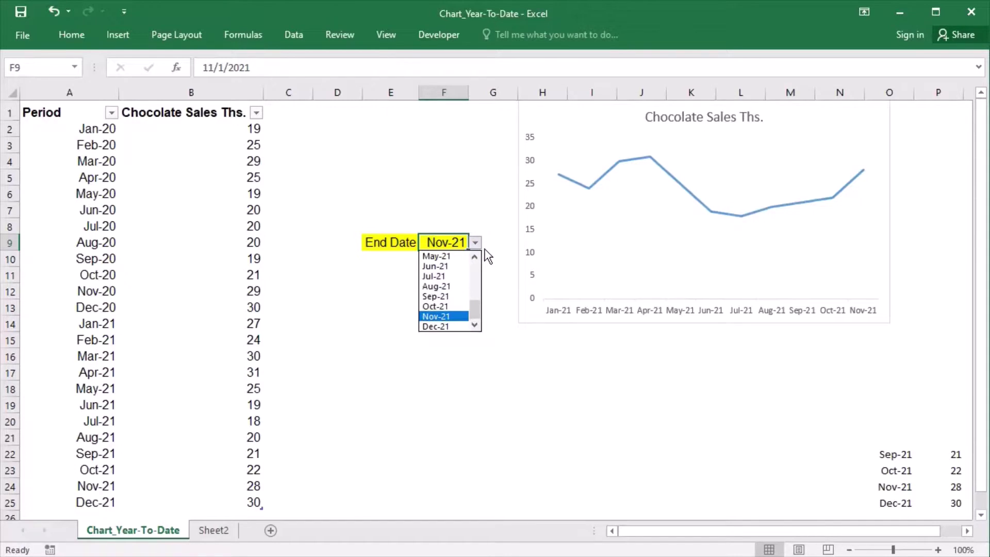
scroll(486, 301, up, 5)
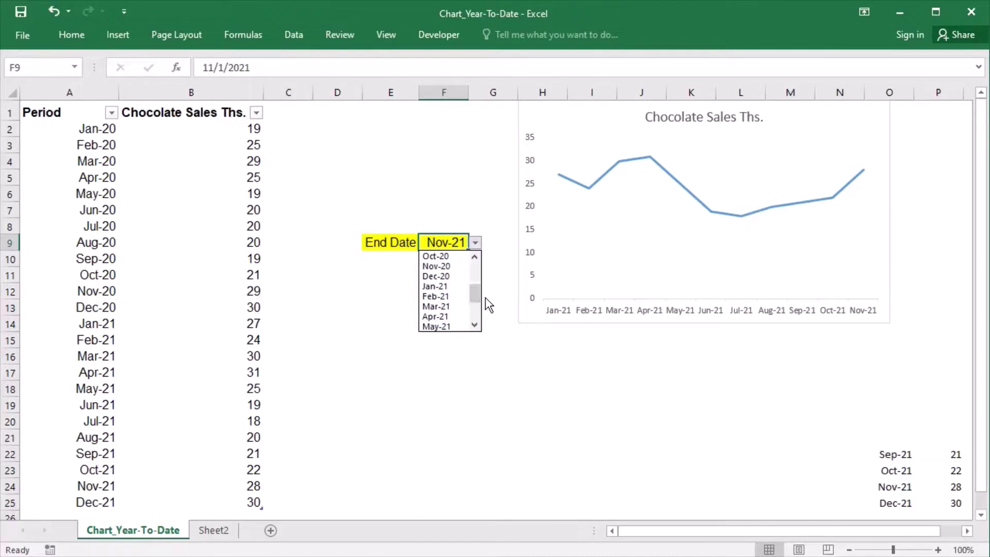
click(454, 267)
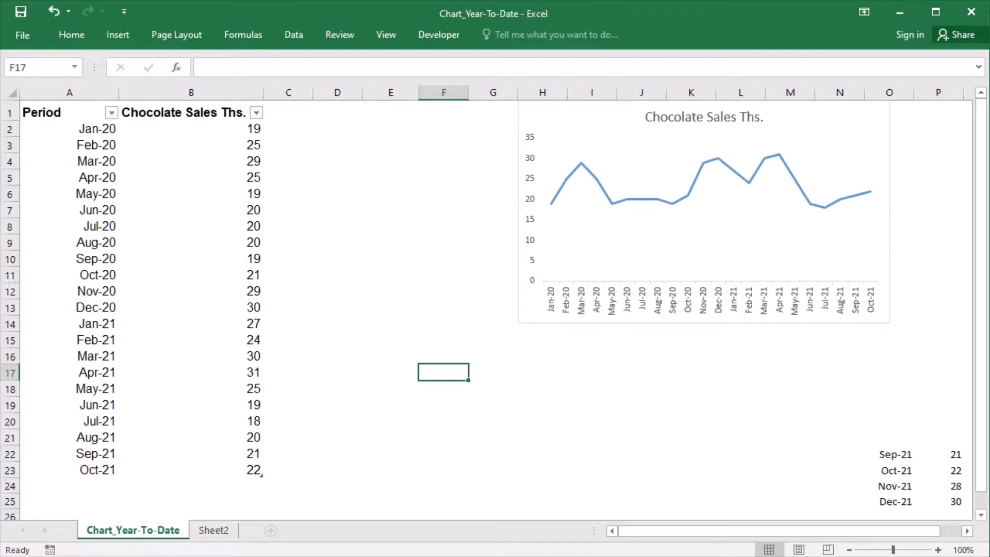
Begin a range formula in F17 with =INDEX($B:$B,COUNTA($B:$B)) to reference the last sales value
text(=in)
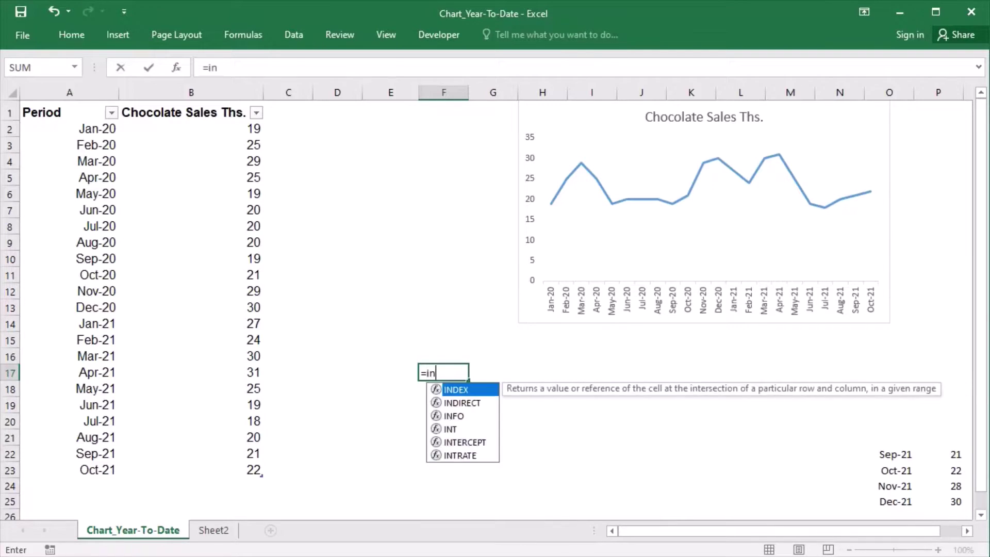
text(dex()
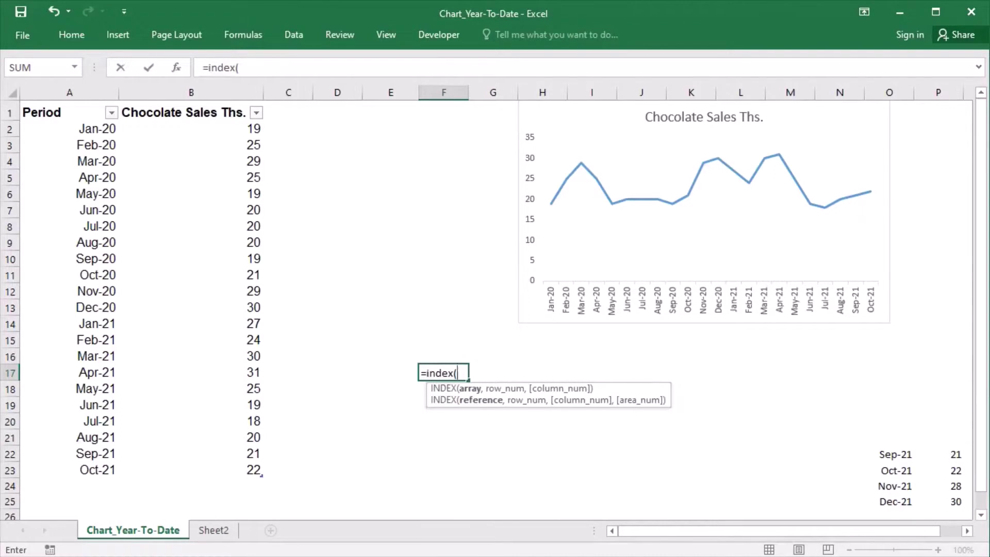
text($b:$b,)
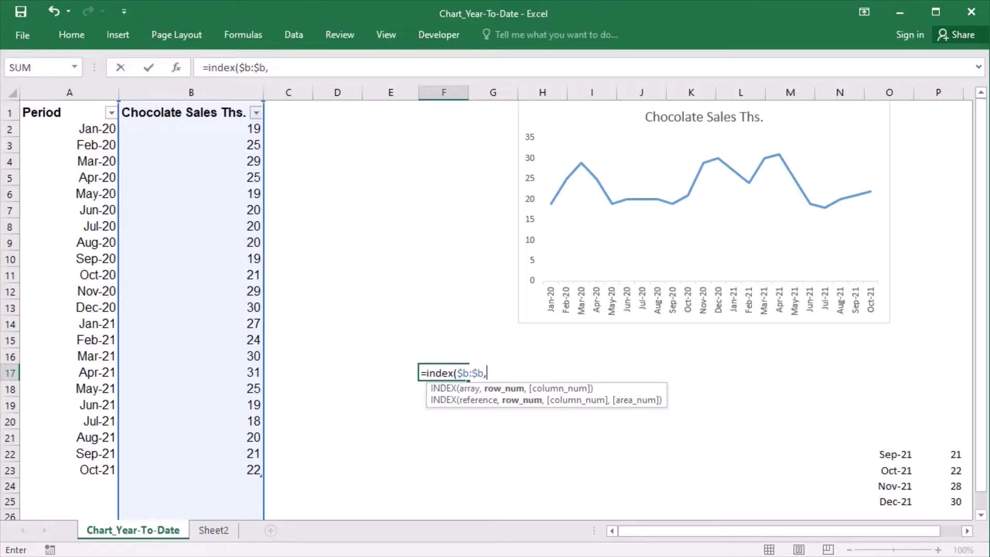
text(counta()
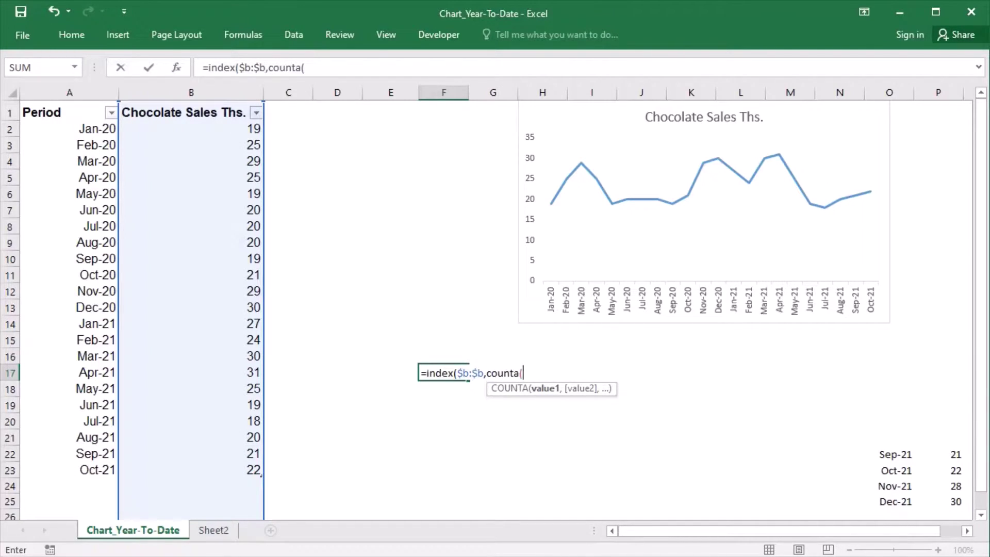
text($)
text(b:)
text($b)
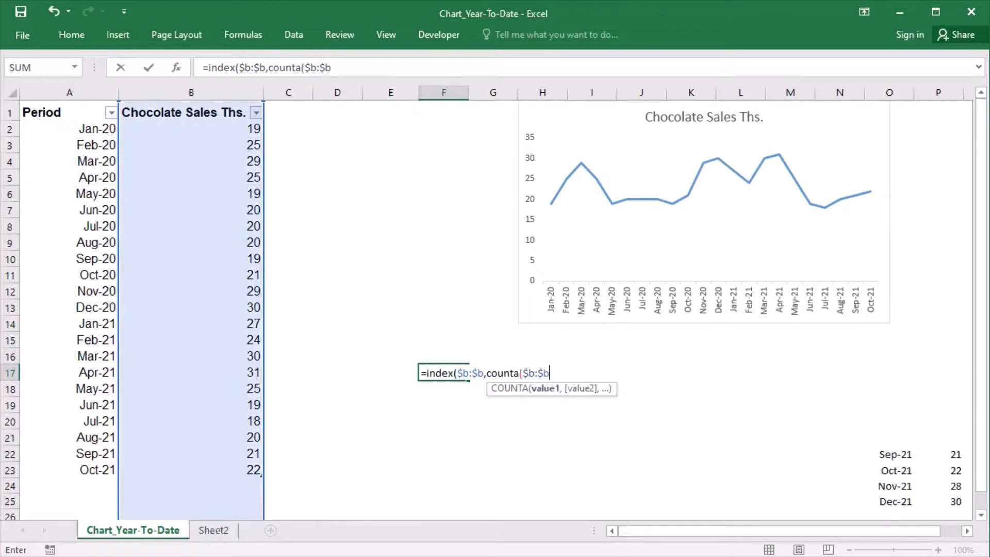
text()))
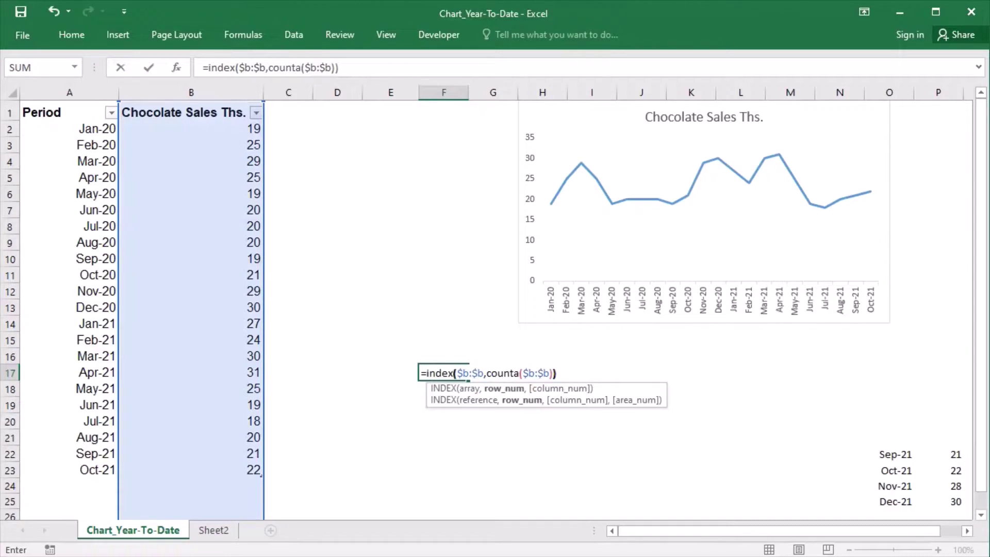
Extend the F17 formula with the range's other end, :INDEX($B:$B,COUNTA($B:$B)-, leaving the subtraction open
text(:index()
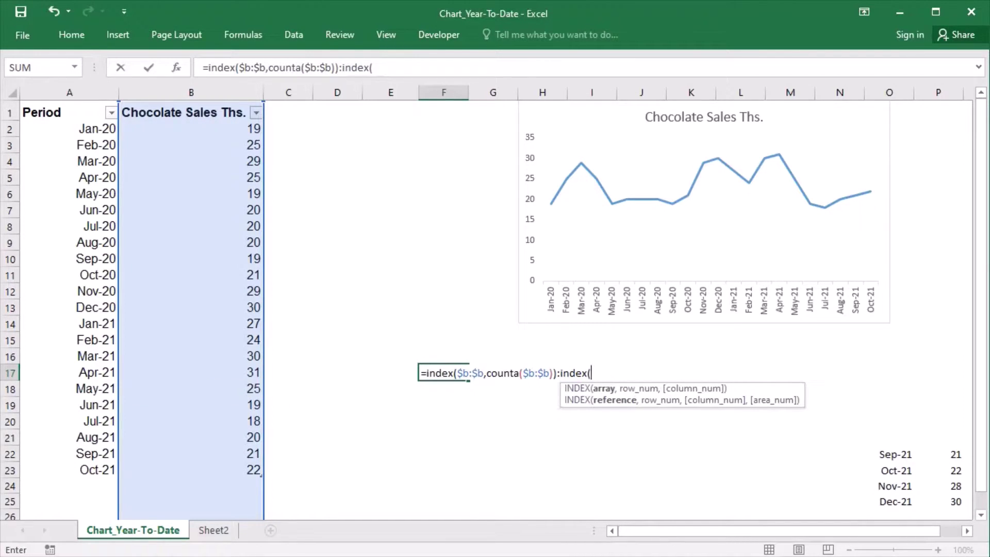
text($b:$b,)
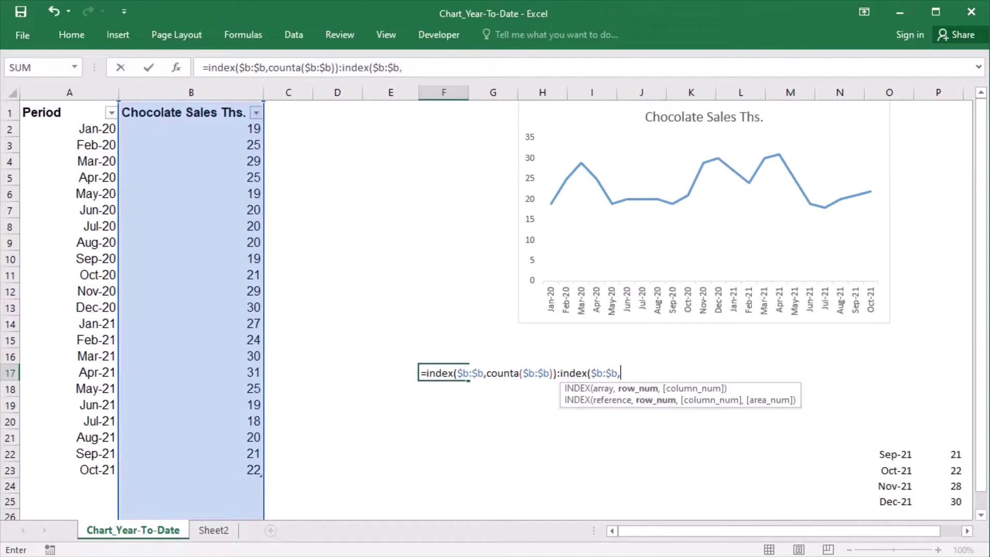
text(counta)
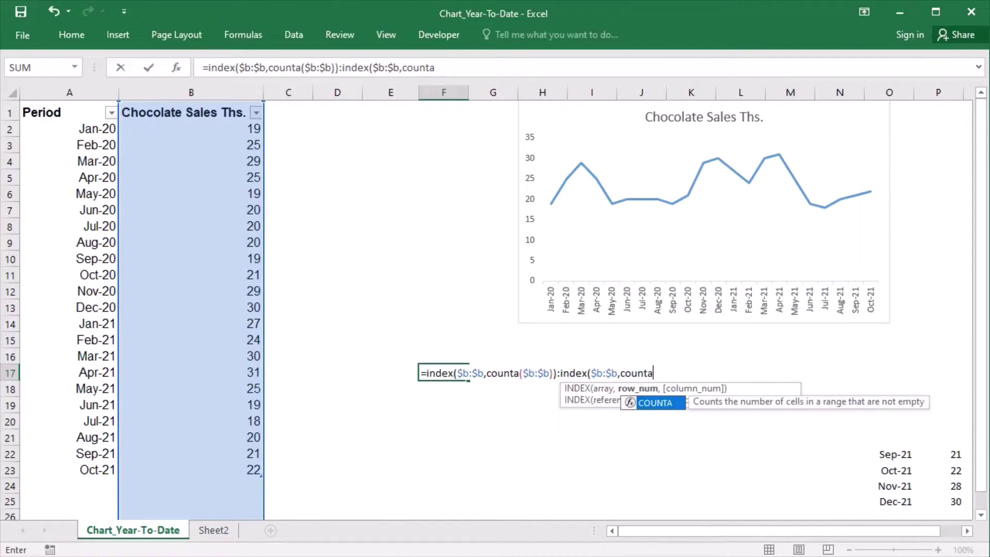
text(($b)
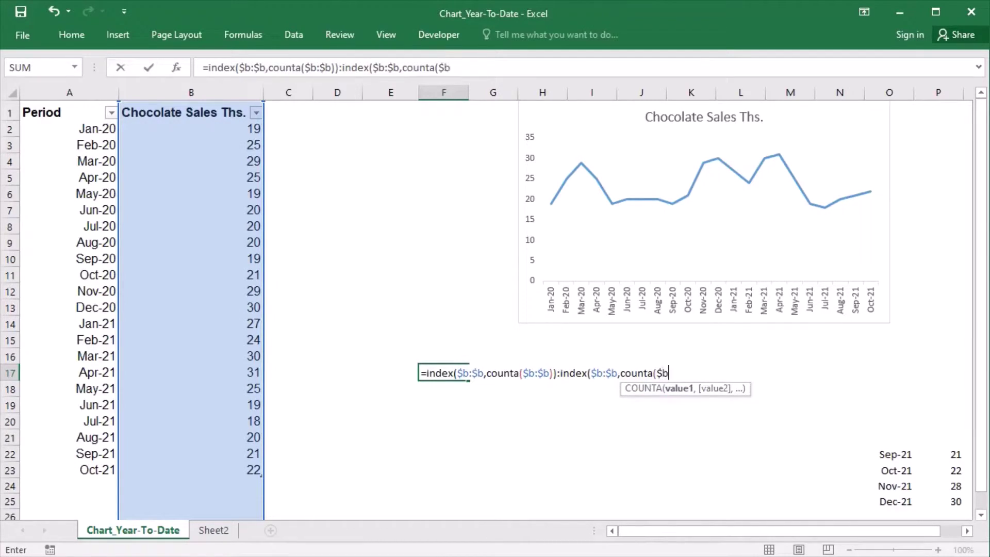
text(:$b)-)
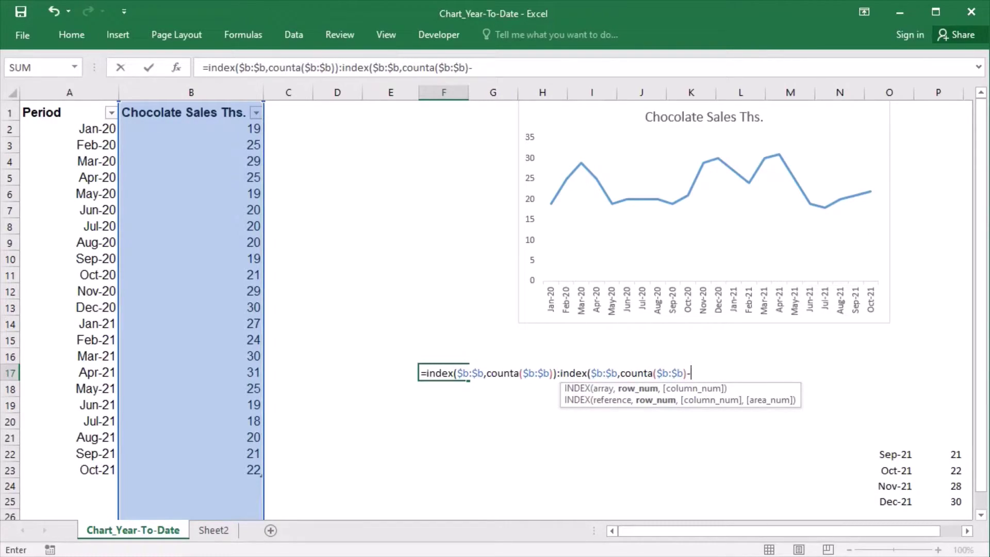
Complete the F17 formula by subtracting MONTH(INDEX($A:$A,COUNTA($A:$A)-1)), close the outer INDEX and enter it
text(m)
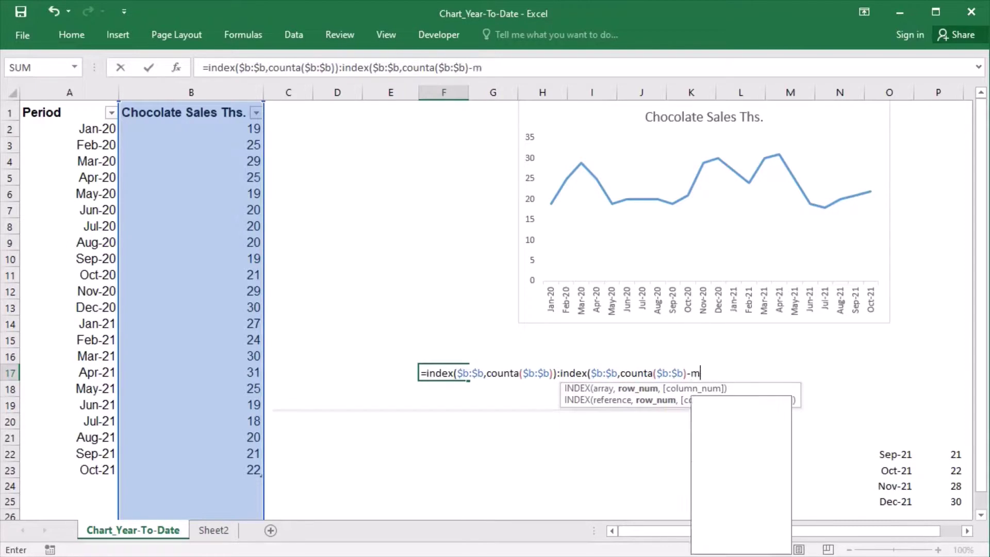
text(onth()
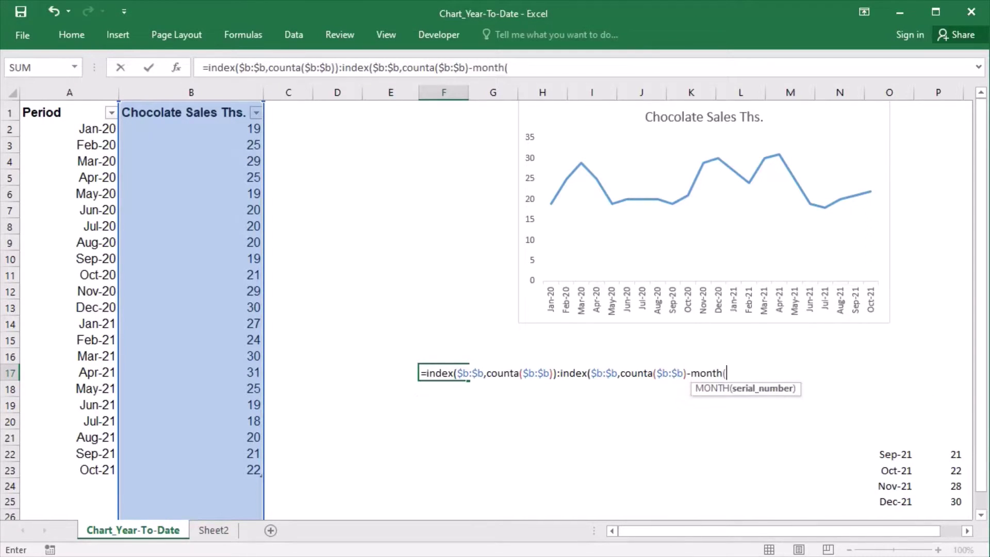
text(index()
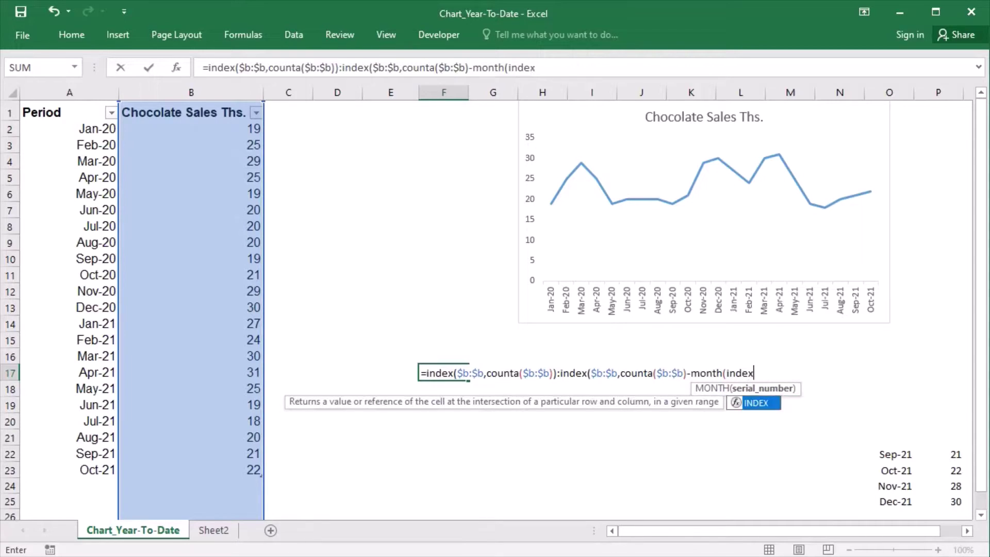
text($)
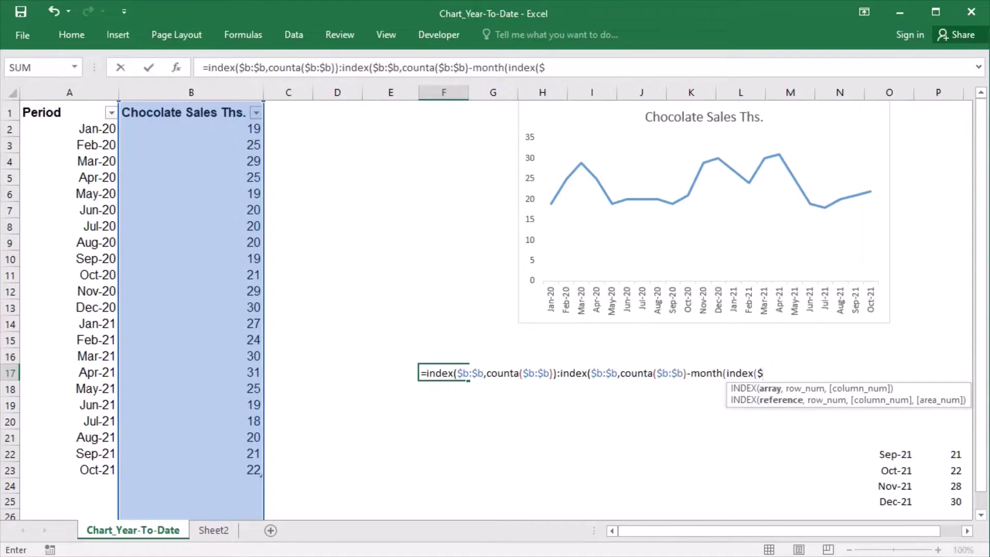
text(a:$a)
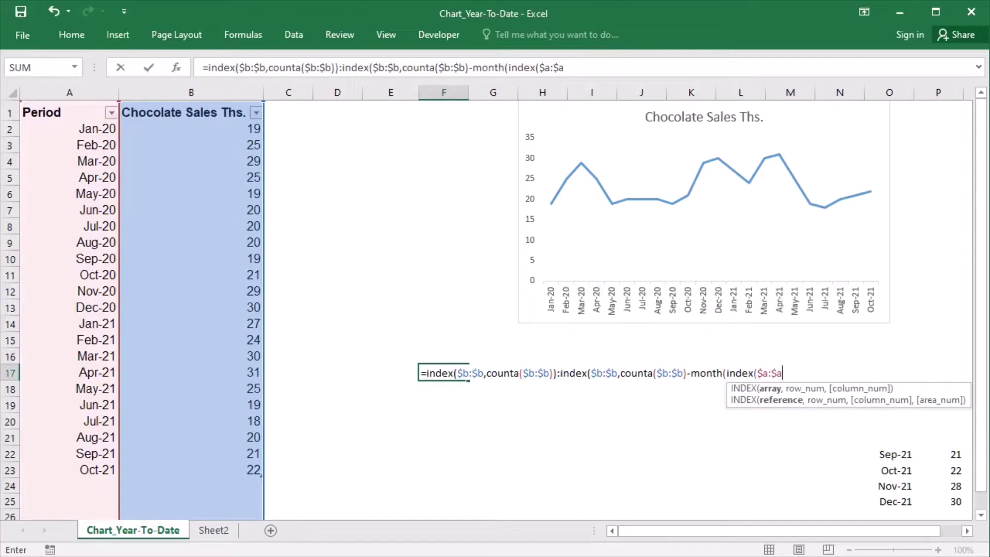
text(,counta()
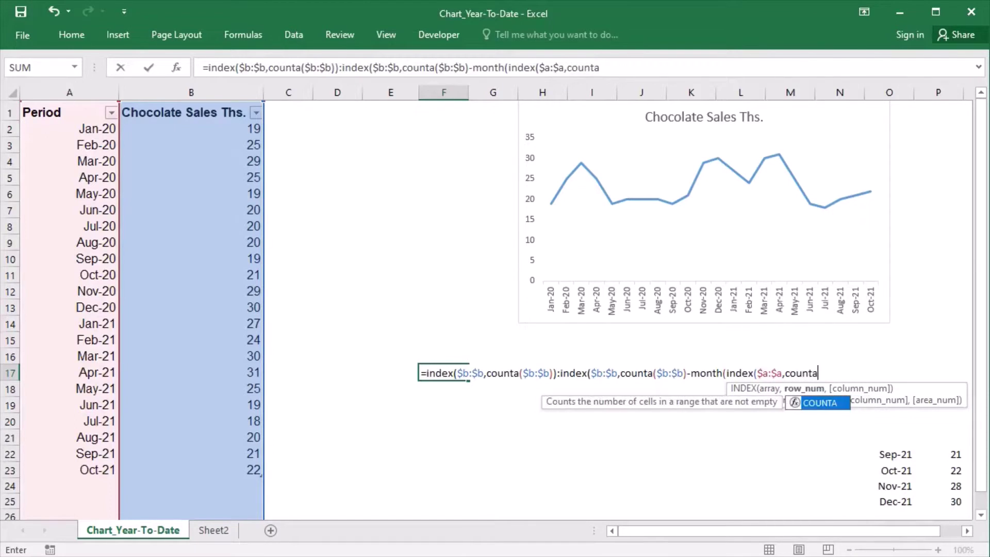
text($a:$)
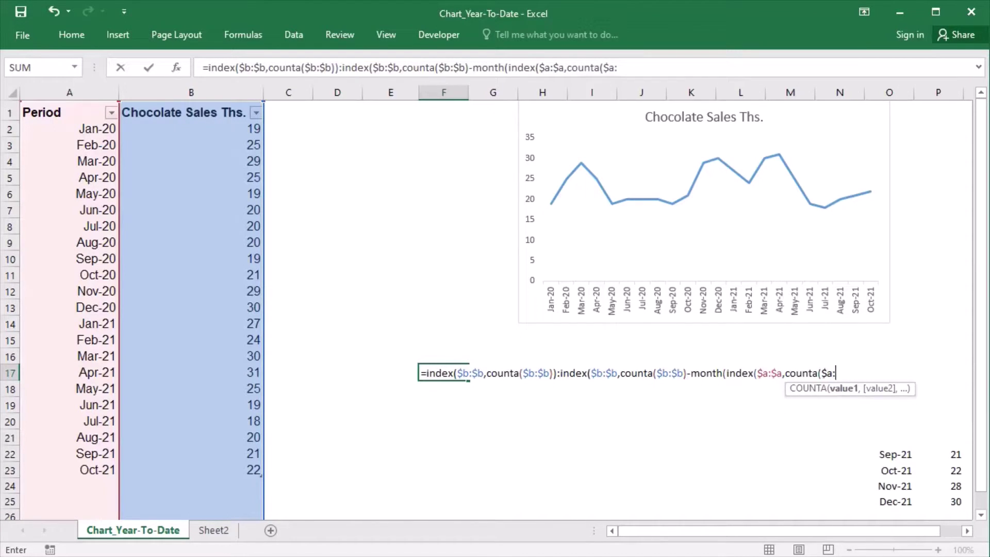
text(a))
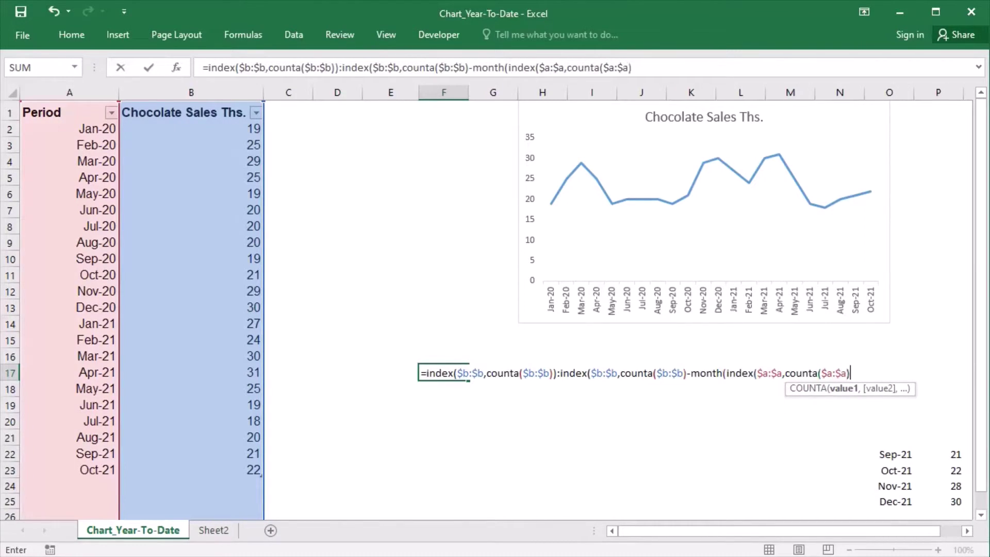
text(-)
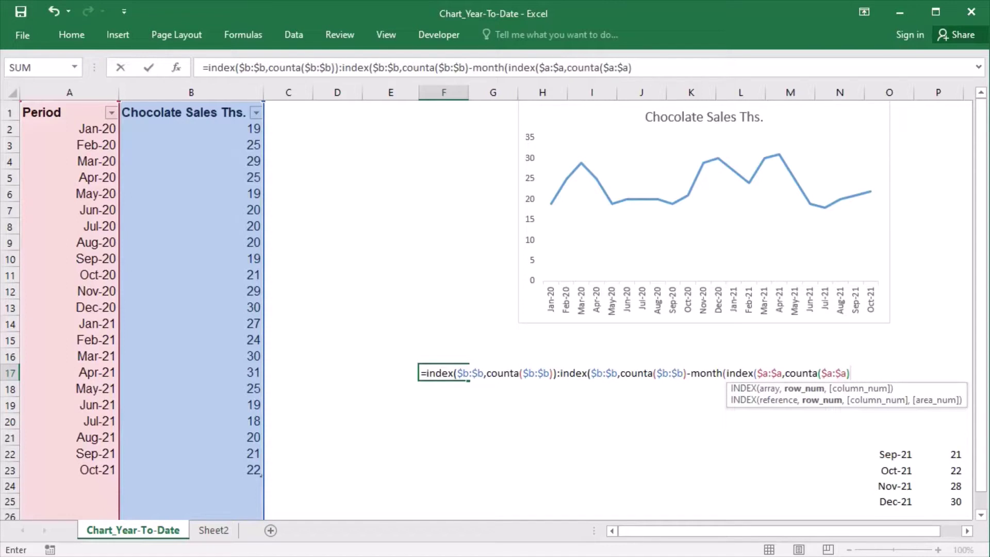
text(1))))
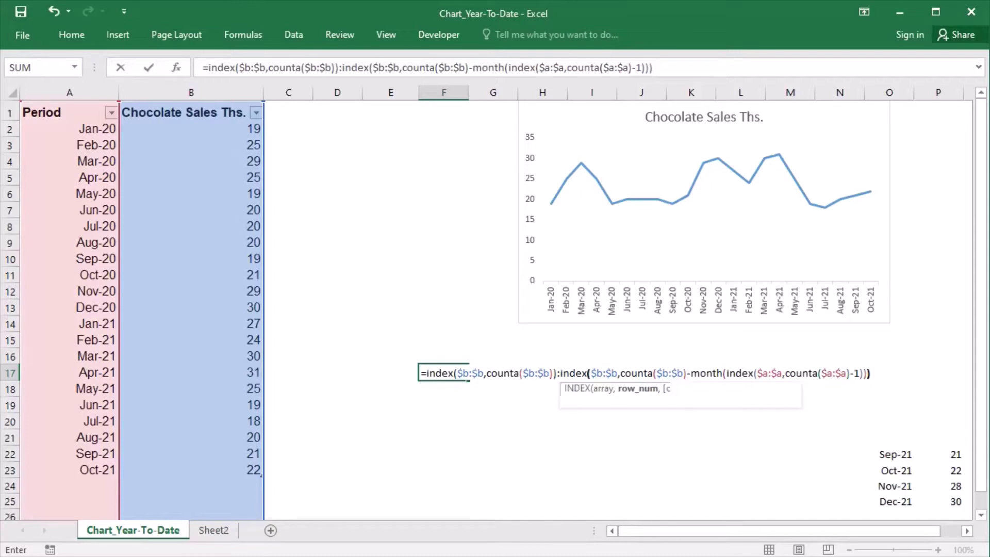
key(Return)
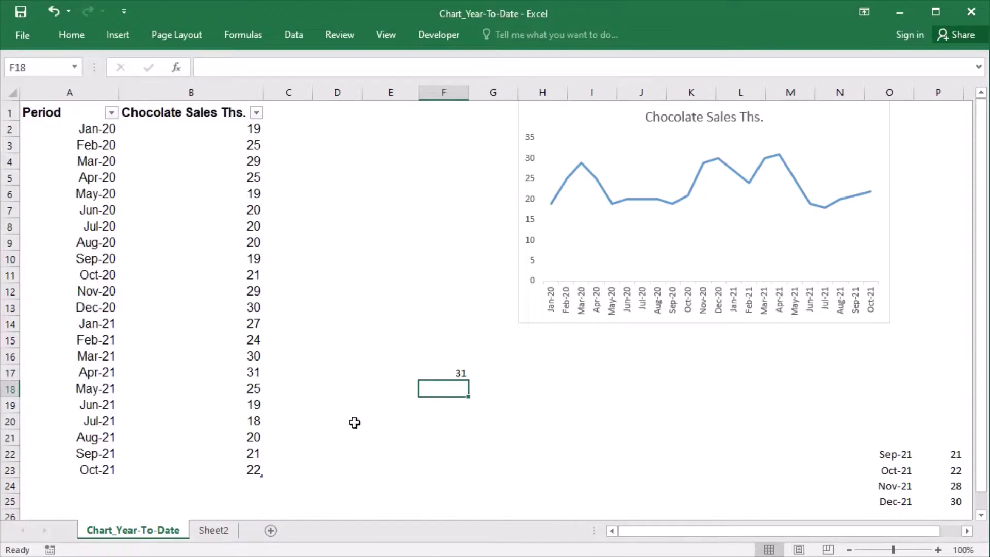
Evaluate the whole F17 formula in place to check which sales values it returns, leaving the formula unchanged
double_click(441, 373)
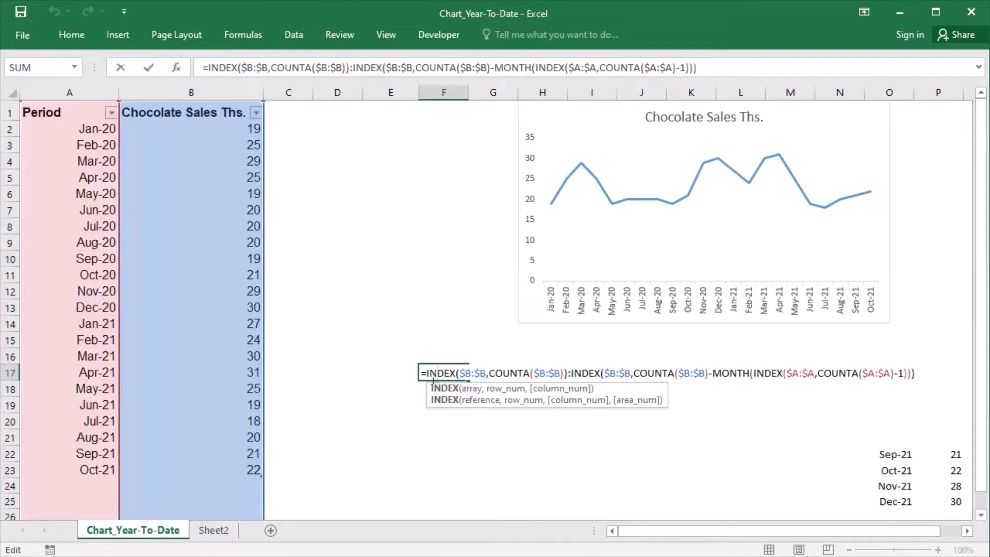
drag(427, 374, 896, 404)
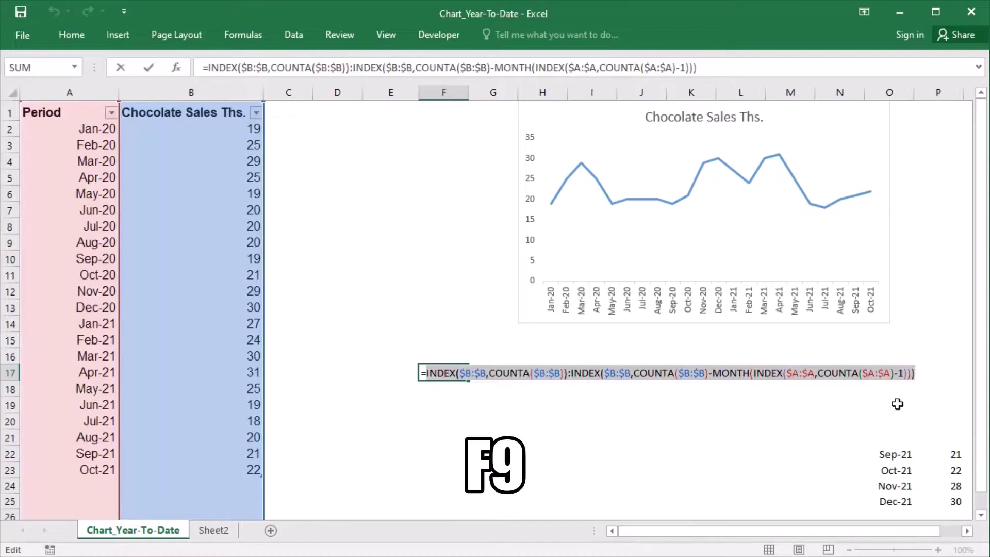
key(F9)
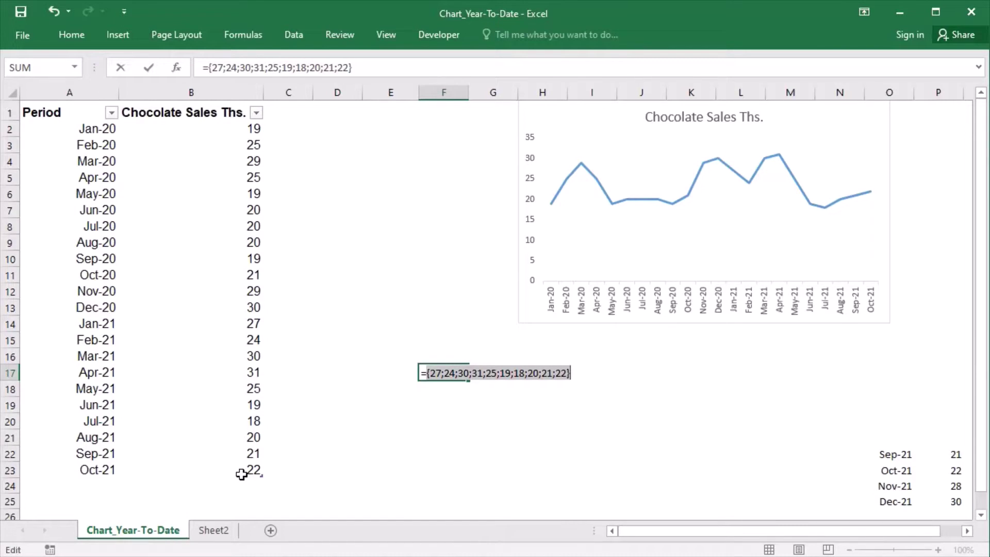
key(Escape)
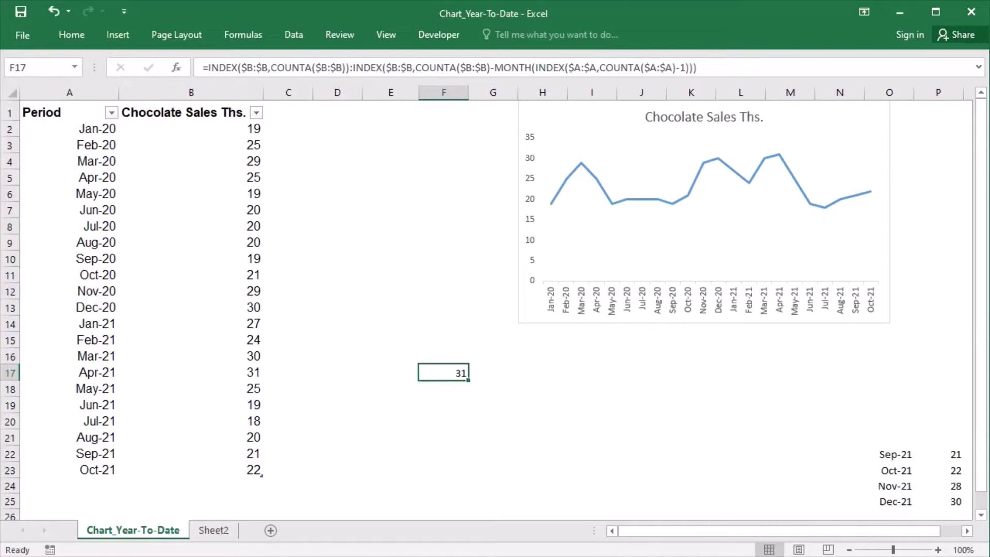
Copy the full formula text from F17, including the equals sign, and exit the cell without changes
double_click(446, 373)
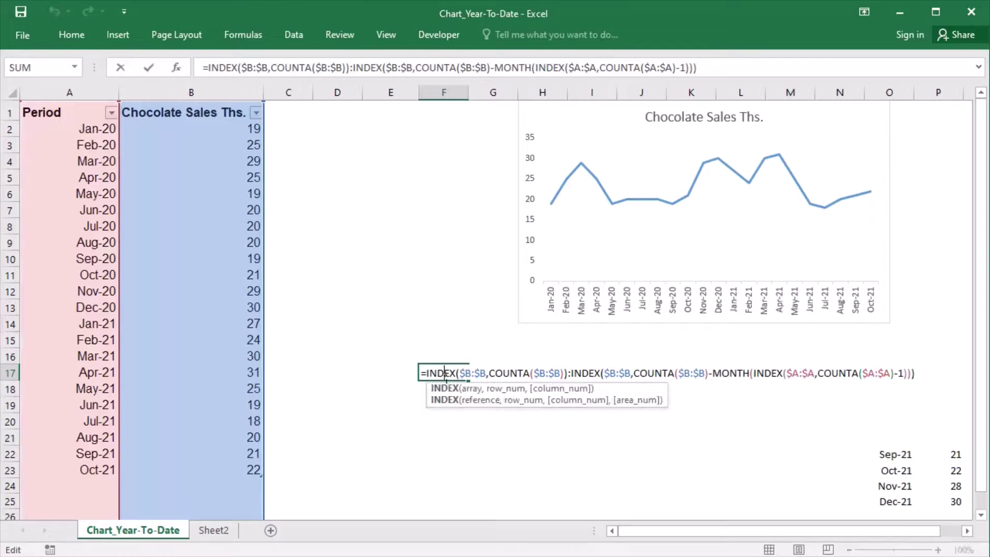
drag(427, 384, 934, 382)
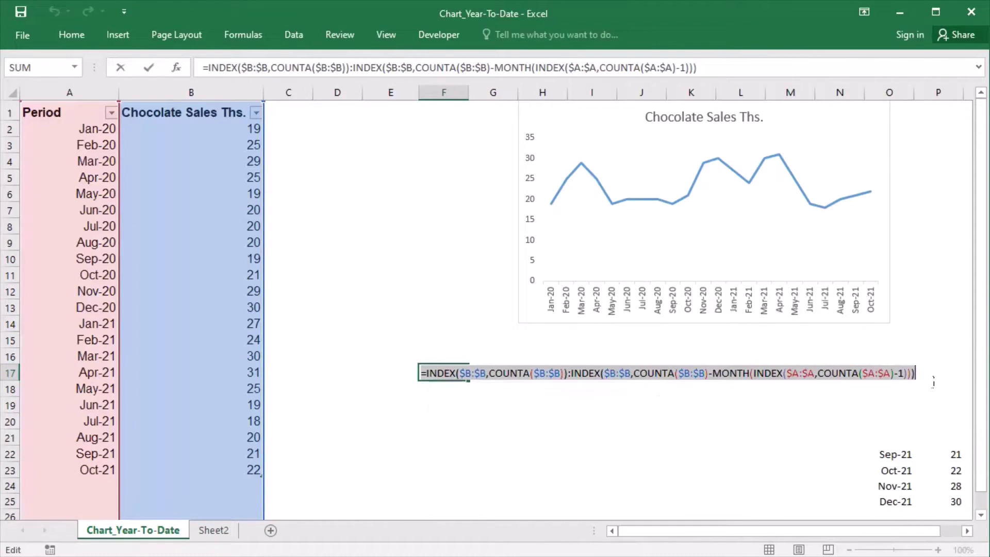
key(ctrl+c)
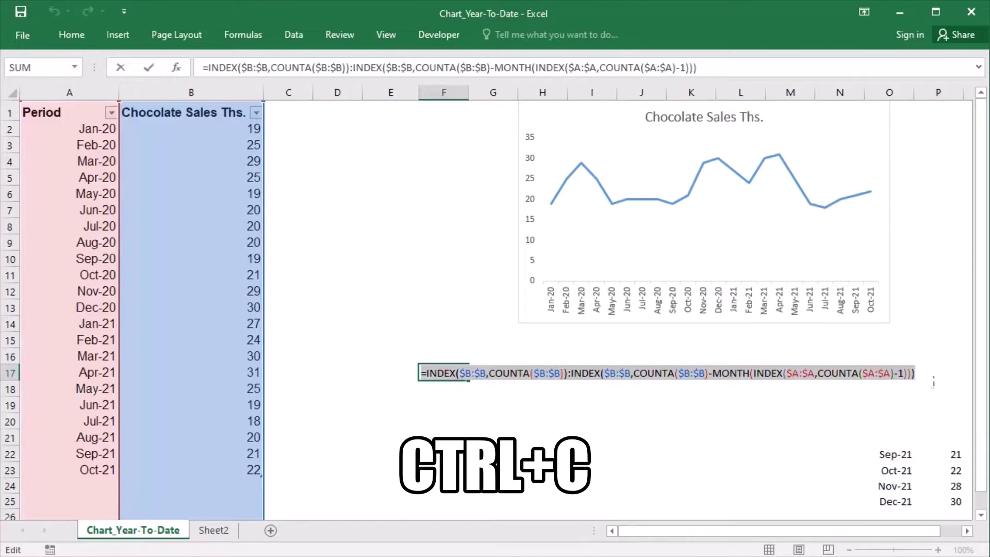
key(Escape)
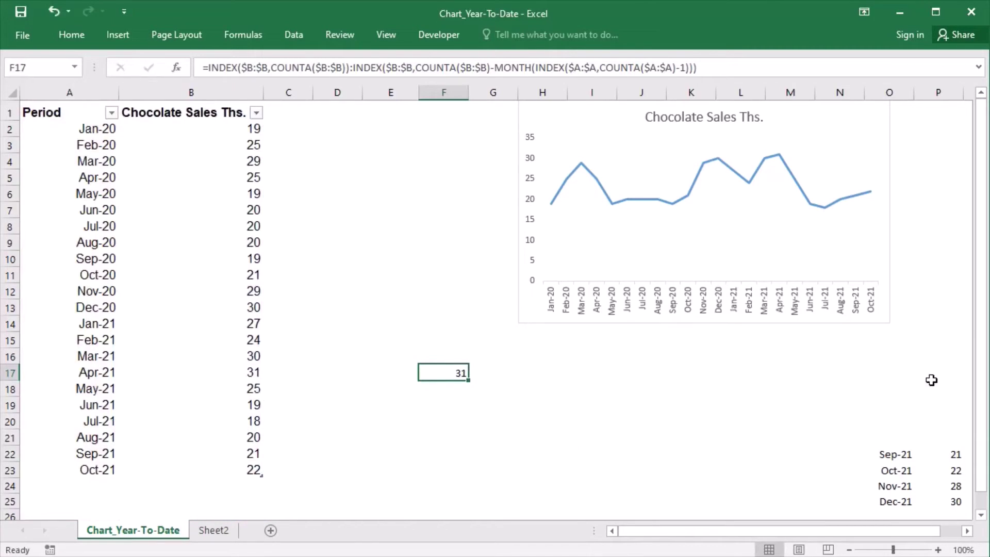
Define a workbook-scoped name ytdvalues that refers to the copied INDEX formula instead of cell F17
click(258, 45)
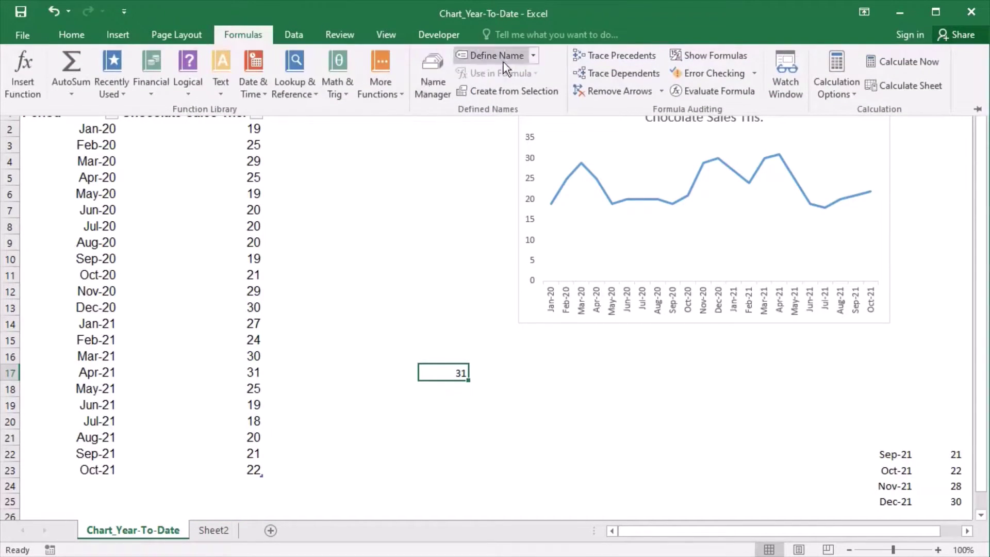
click(533, 55)
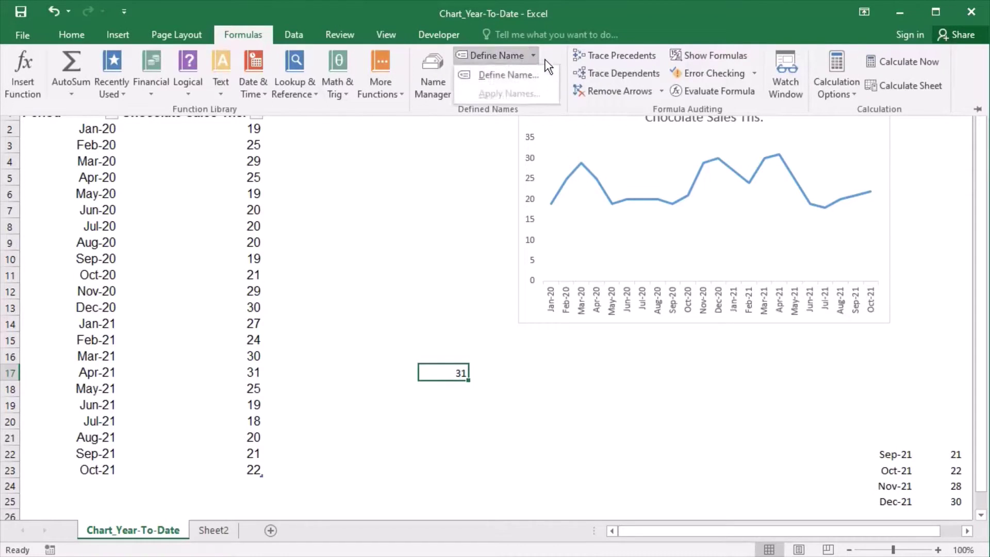
click(534, 79)
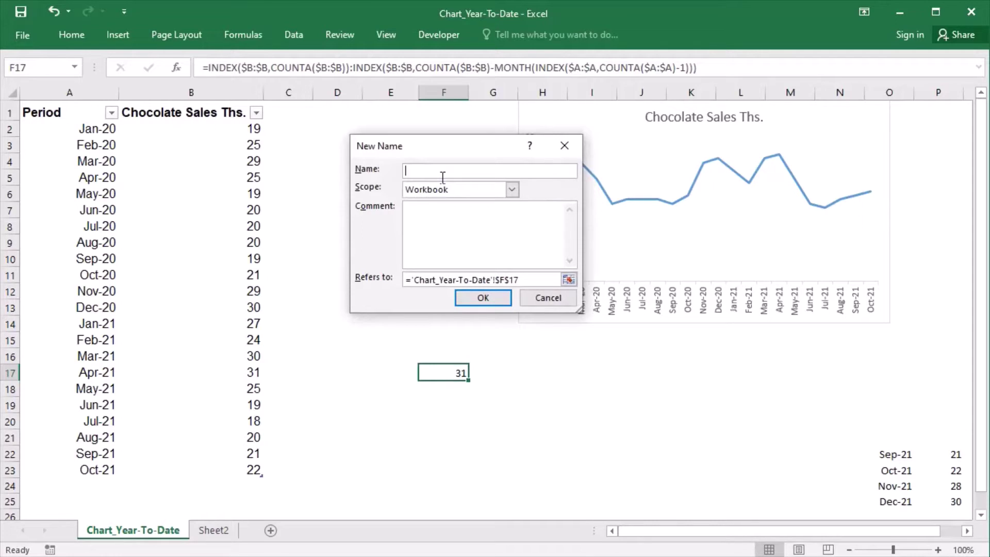
text(ytdvalues)
drag(541, 283, 367, 283)
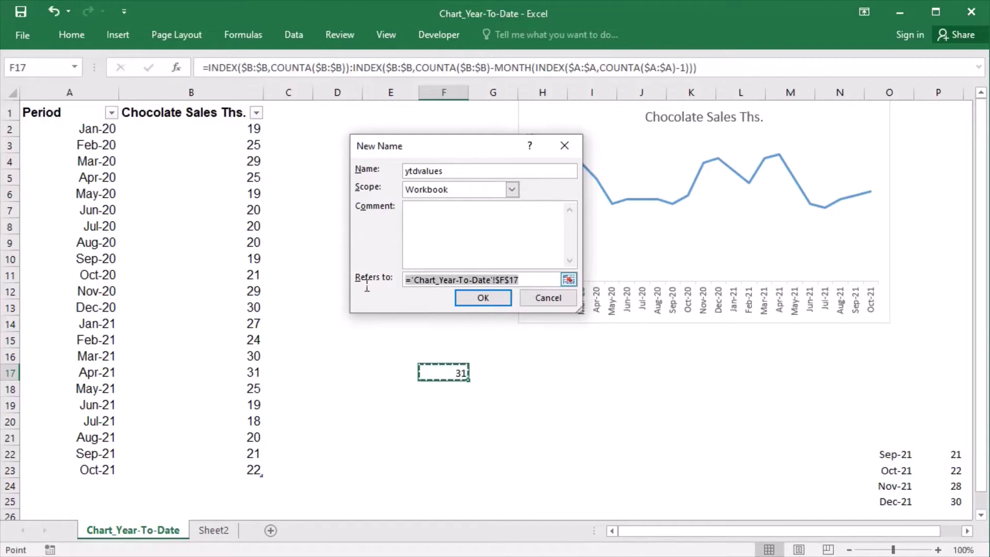
key(ctrl+v)
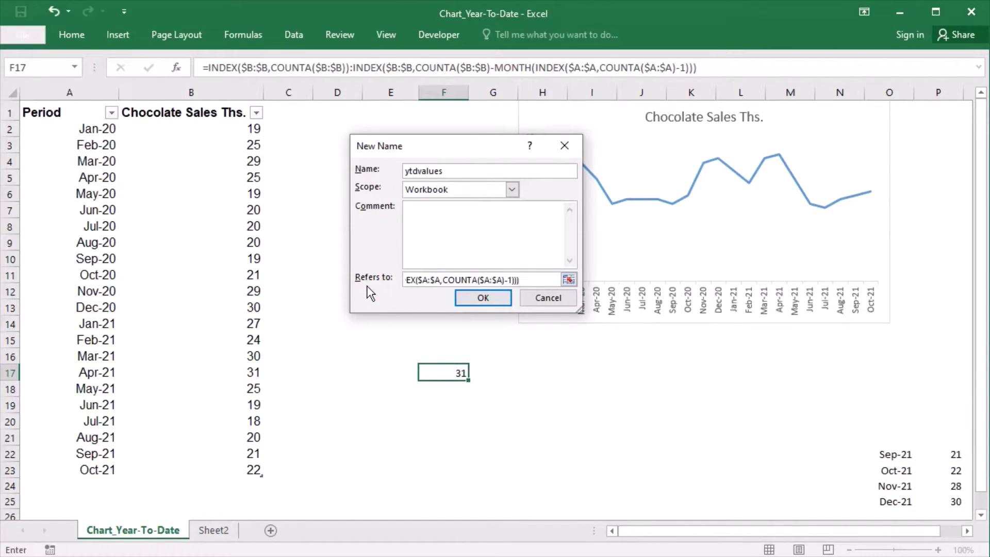
click(476, 302)
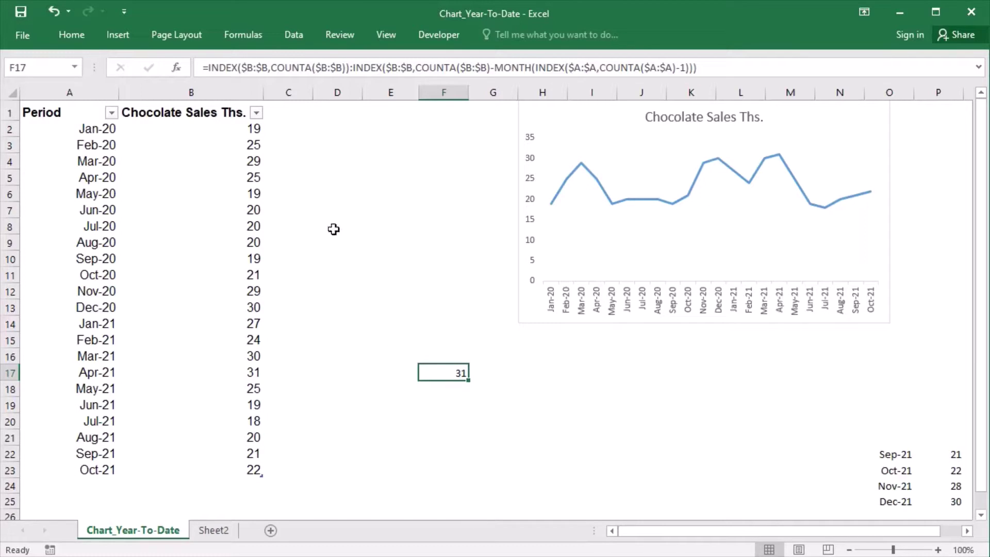
Start a second workbook-scoped name, ytdaxislabels, and paste the copied formula into its comment as a place to edit it
click(256, 42)
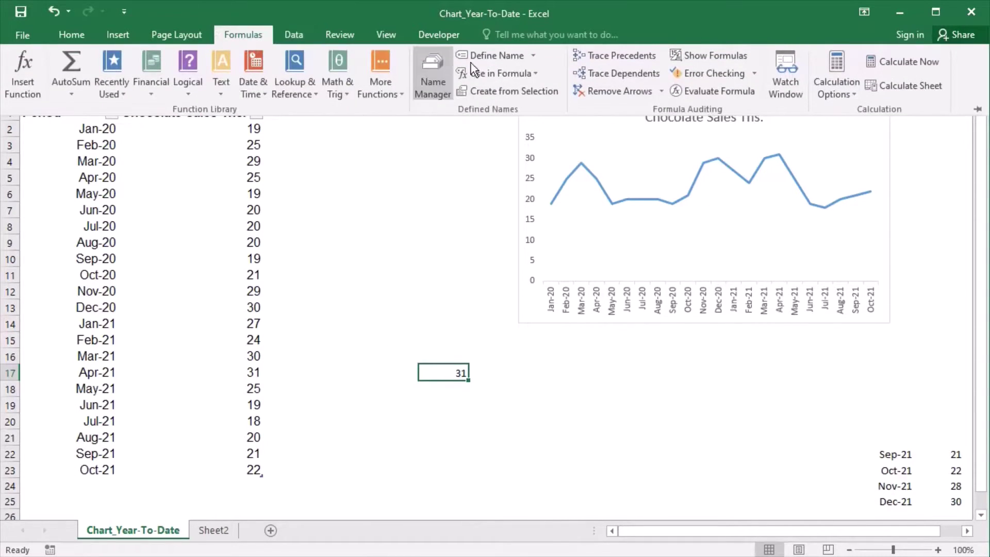
click(540, 60)
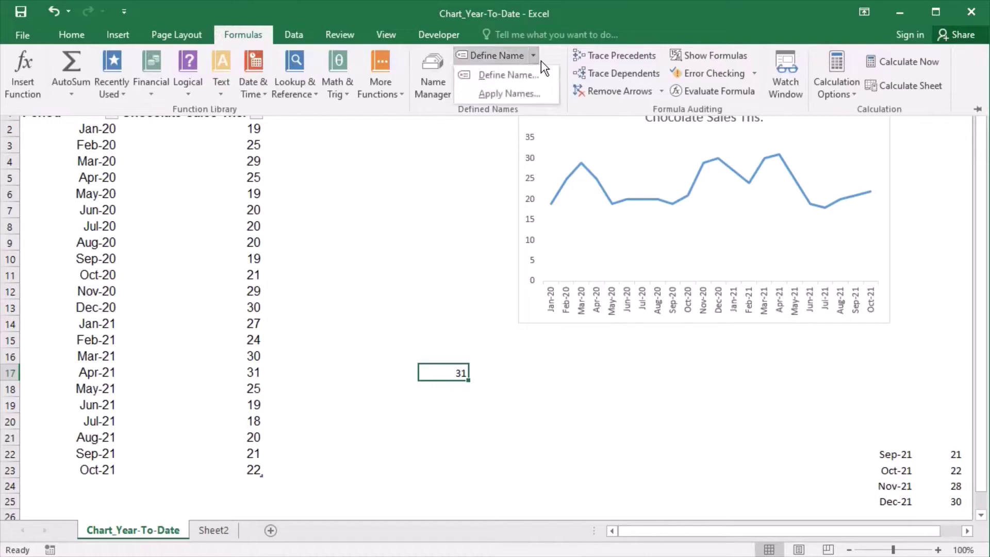
click(528, 79)
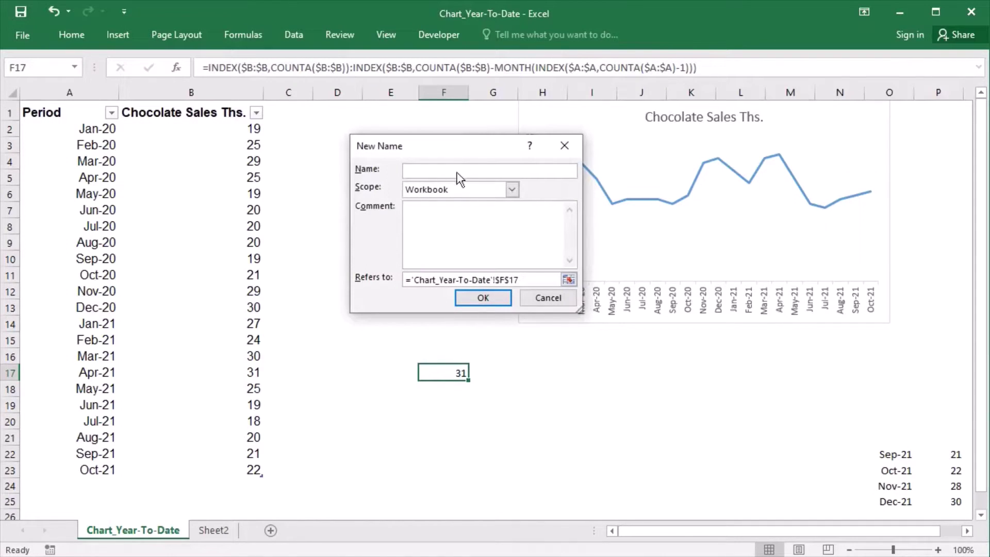
text(ytdaxislabels)
click(457, 229)
key(ctrl+v)
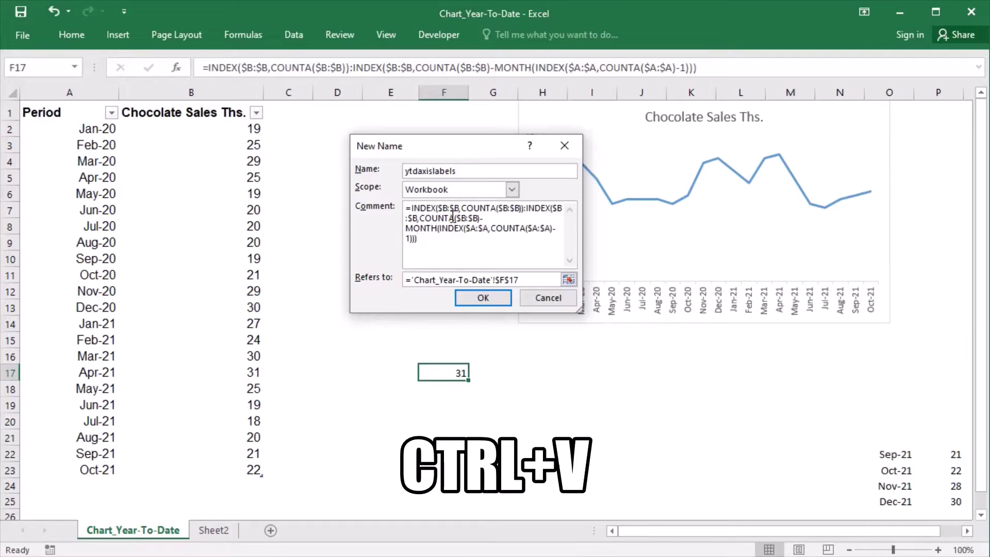
Change every column B reference in the pasted formula to column A, giving =INDEX($a:$a,COUNTA($a:$a)):INDEX($a:$a,COUNTA($a:$a)-MONTH(INDEX($A:$A,COUNTA($A:$A)-1)))
key(BackSpace)
text(a)
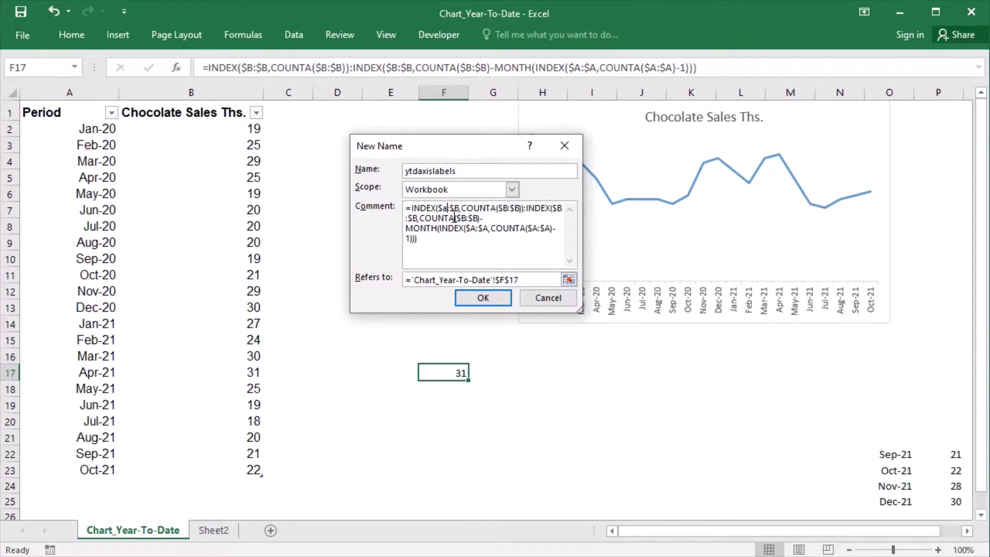
key(BackSpace)
text(a)
key(BackSpace)
text(a)
key(BackSpace)
text(a)
key(BackSpace)
text(a)
key(BackSpace)
text(a)
Move the edited formula out of the comment into the reference of ytdaxislabels, replacing the F17 reference, and save the name
drag(431, 251, 405, 207)
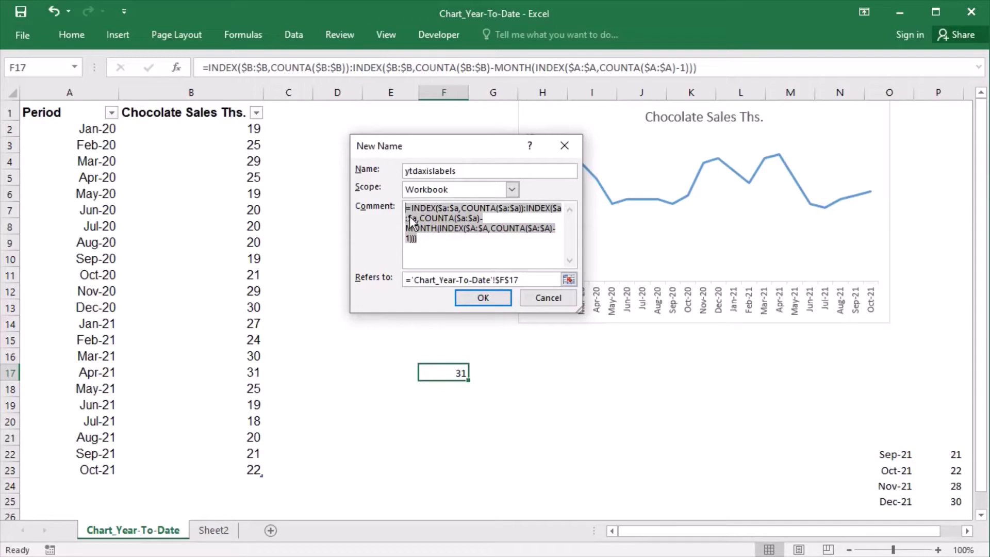
key(ctrl+x)
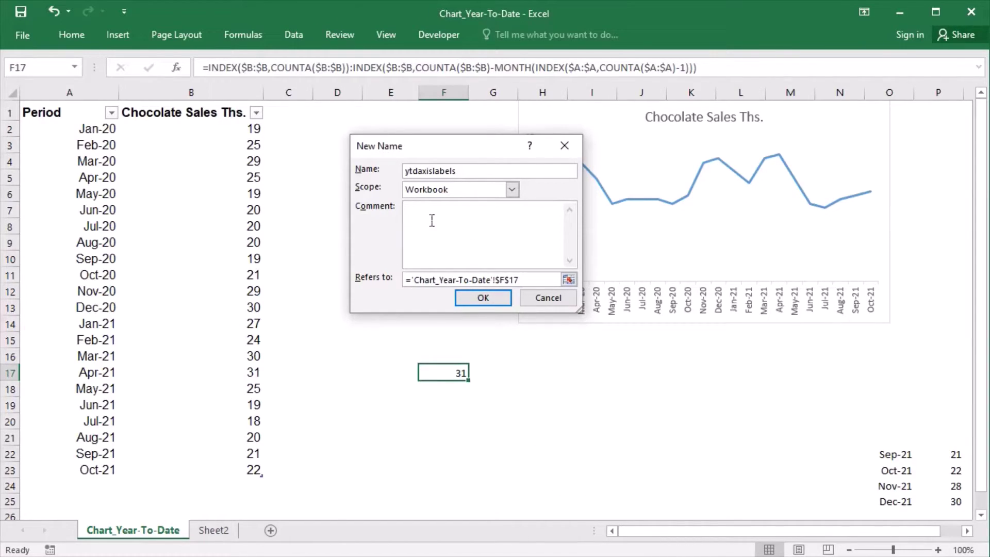
drag(525, 279, 370, 263)
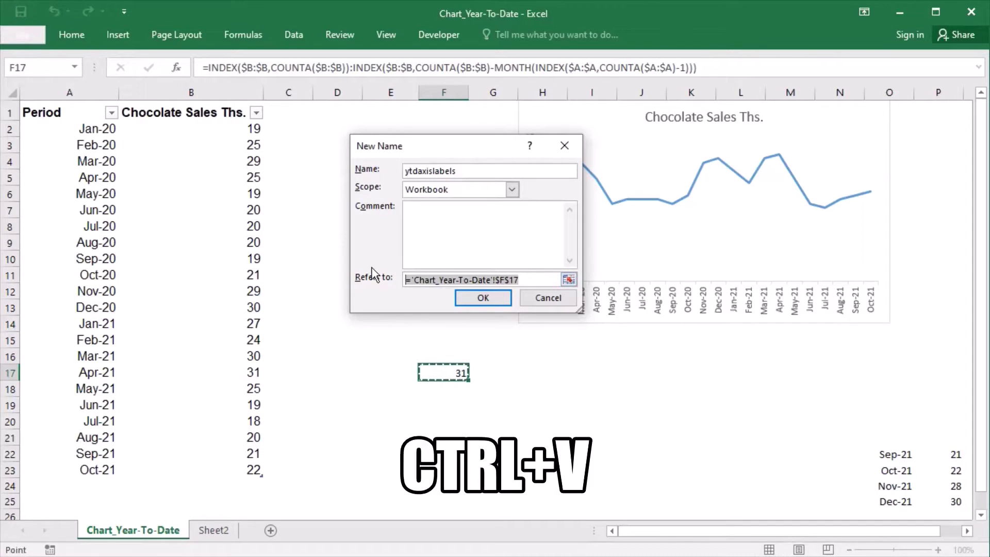
key(ctrl+v)
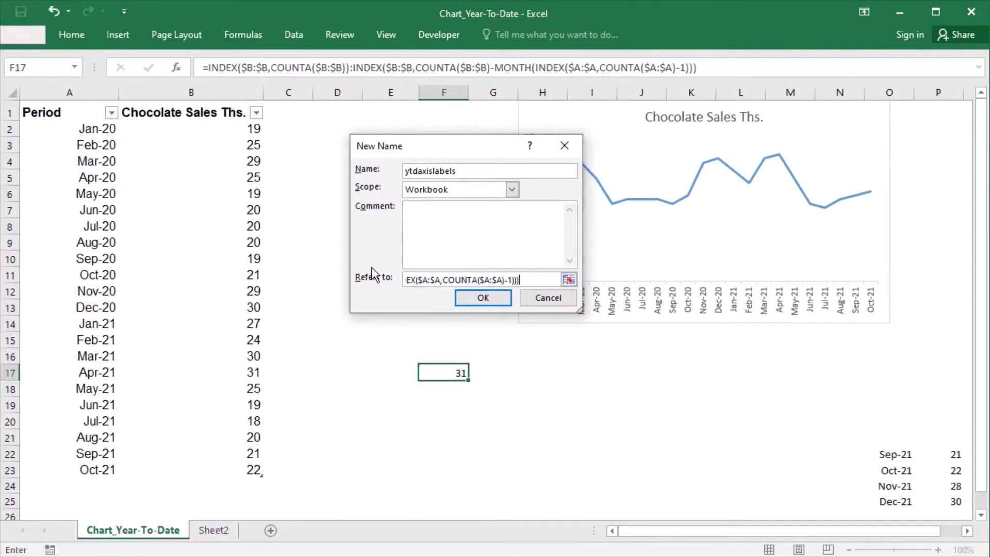
click(483, 299)
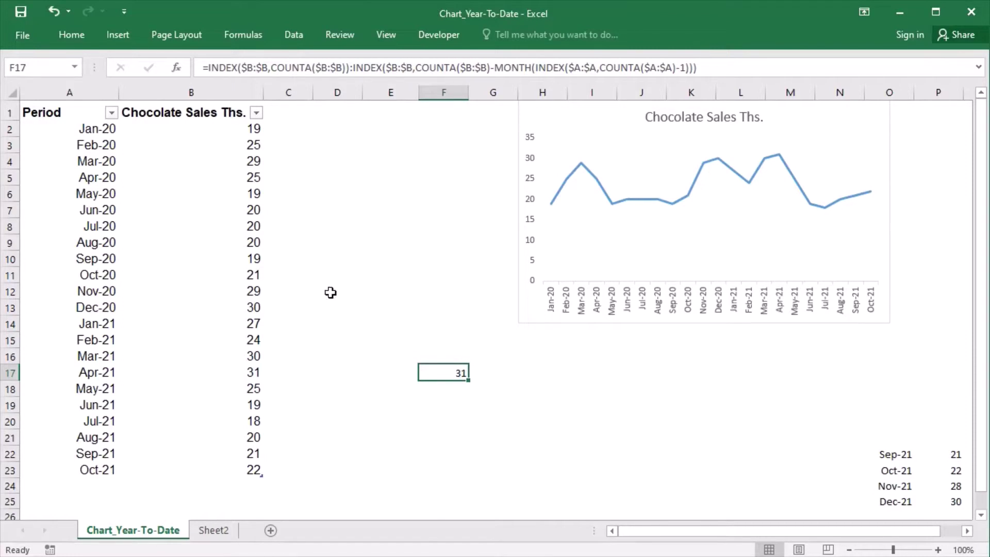
Review the ytdaxislabels and ytdvalues definitions in the Name Manager, leaving them unchanged
click(250, 35)
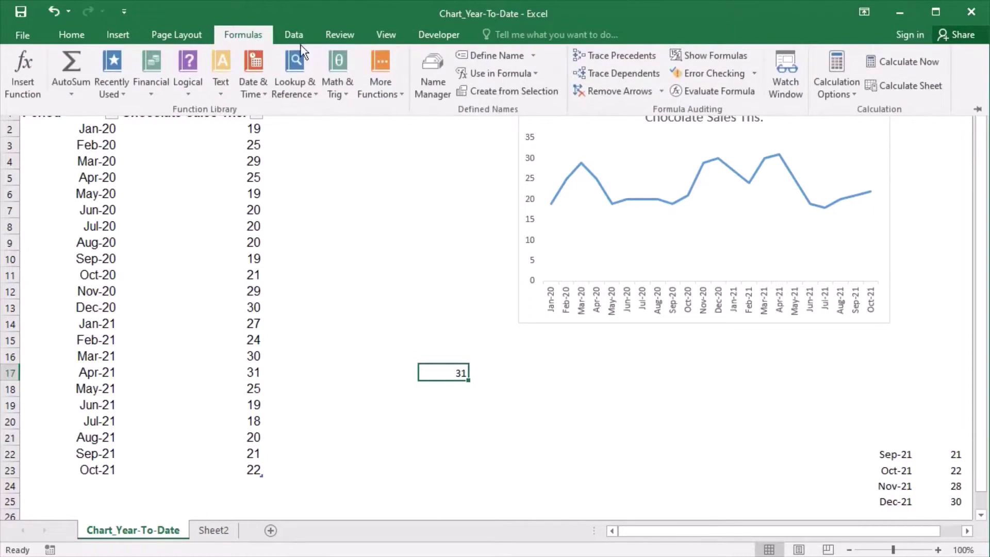
click(436, 77)
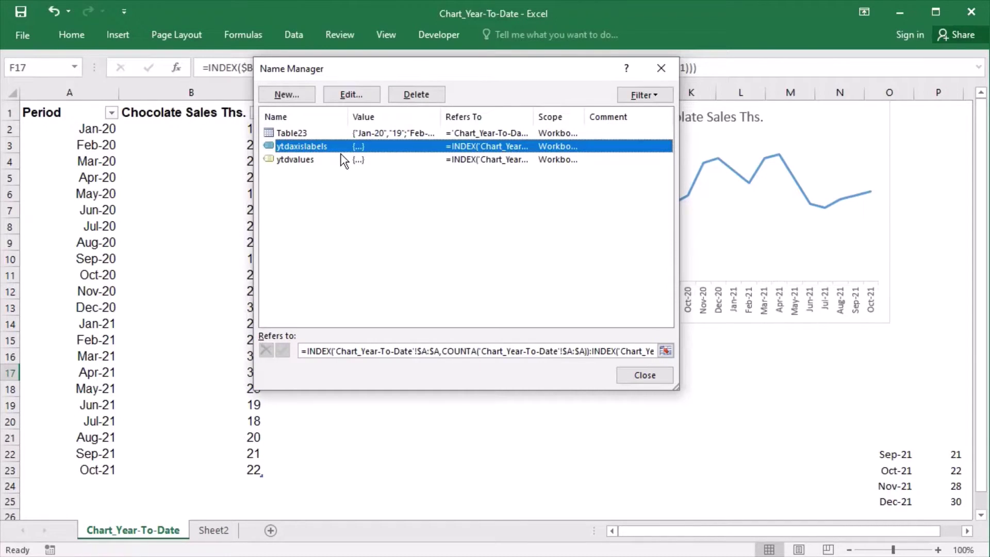
click(637, 379)
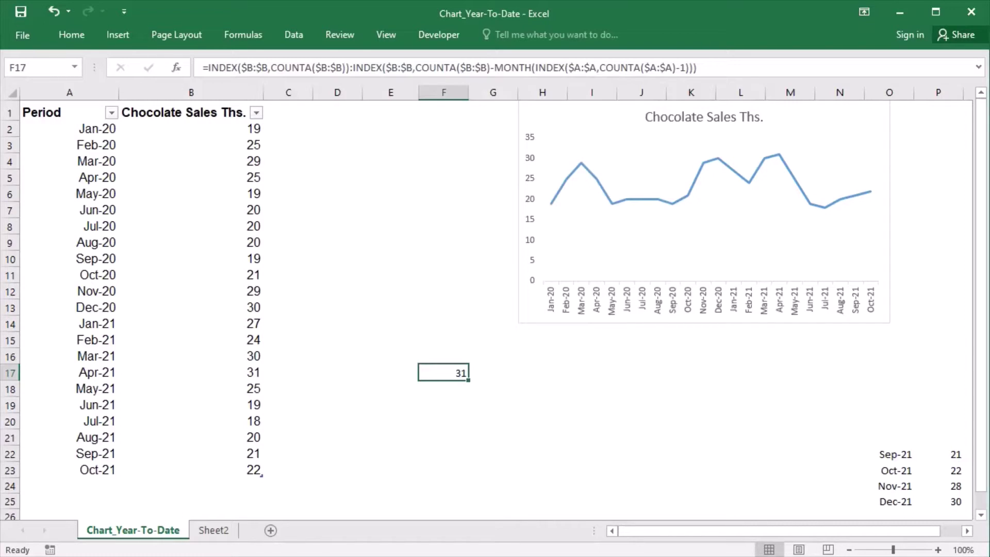
Edit the chart's Chocolate Sales Ths. series so its values refer to ='Chart_Year-To-Date'!ytdvalues instead of the fixed cell range
click(675, 217)
right_click(673, 212)
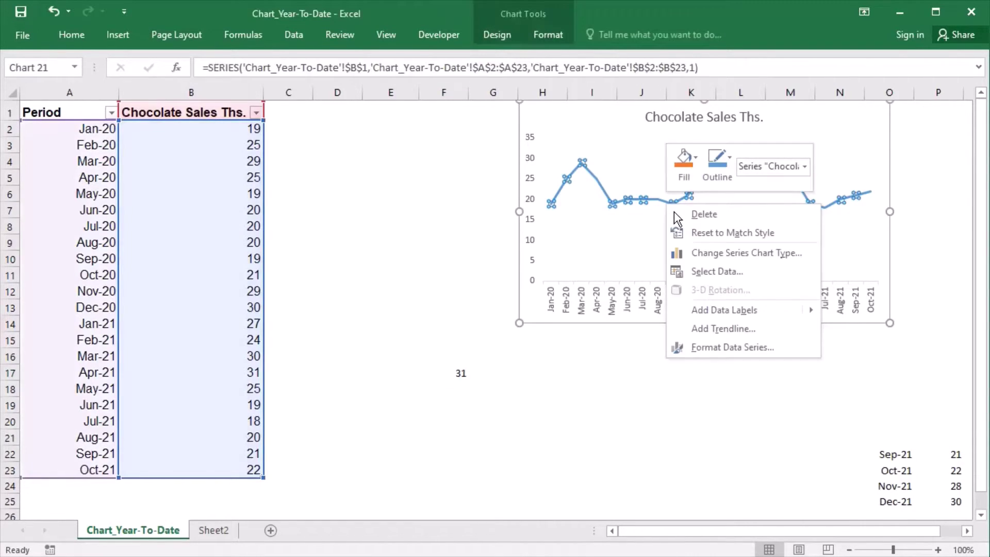
click(708, 273)
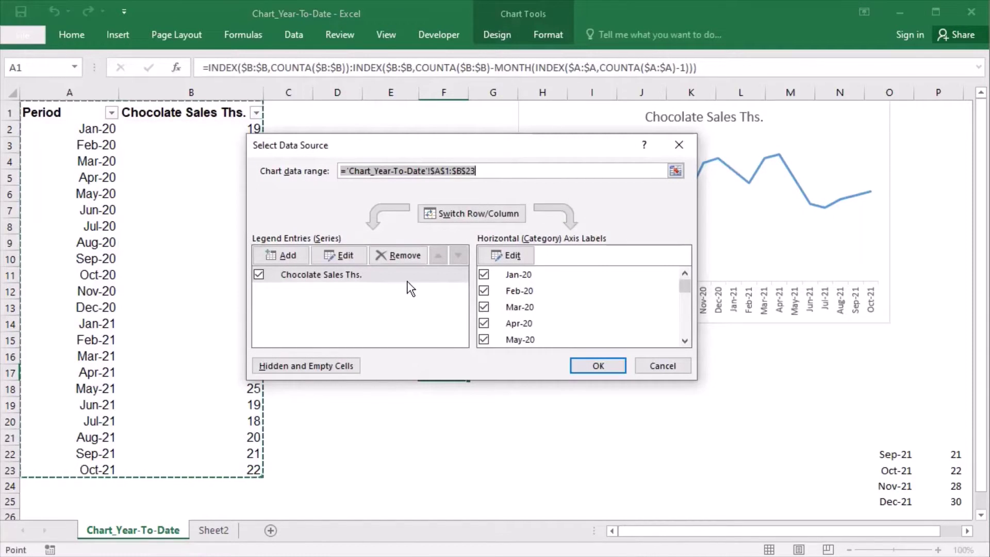
click(410, 287)
click(358, 262)
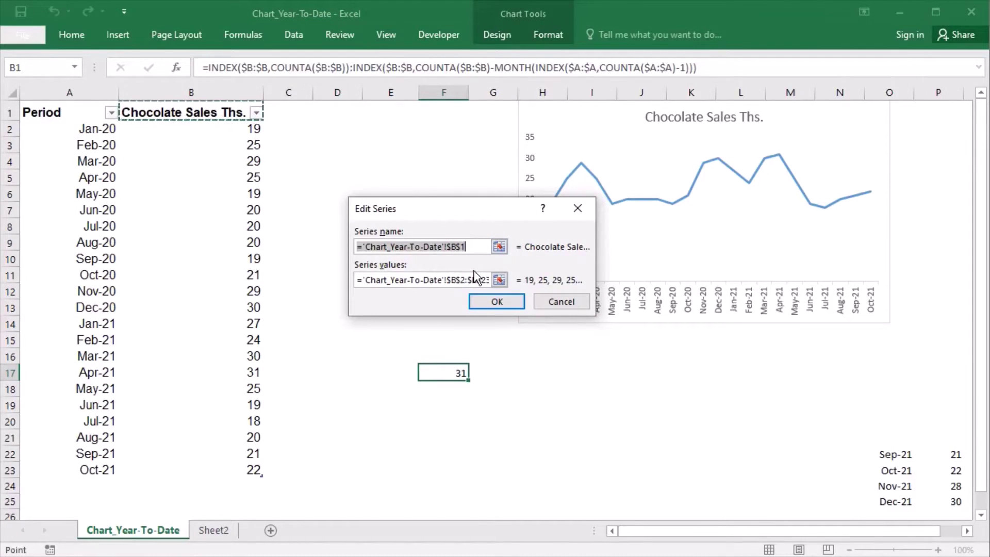
click(499, 280)
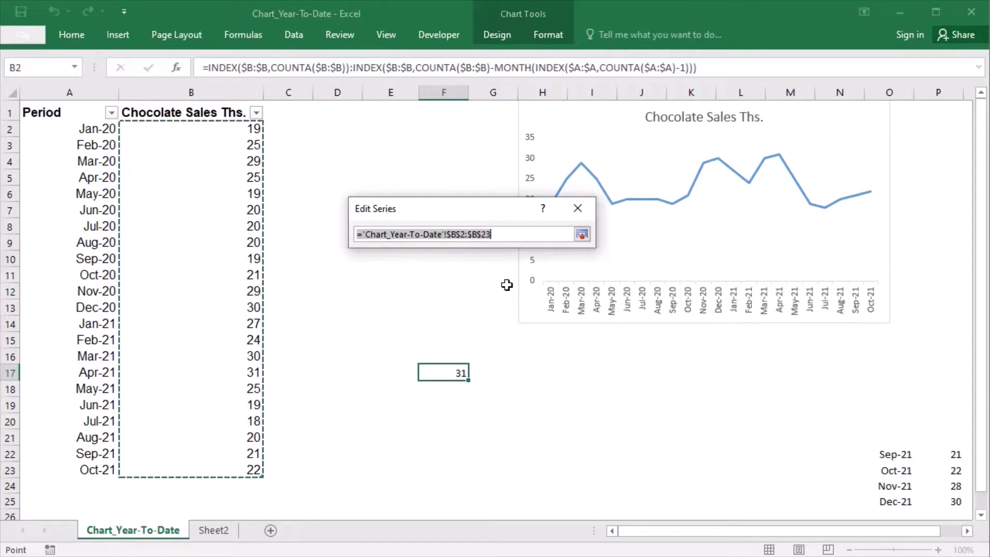
click(514, 240)
key(BackSpace)
key(BackSpace)
key(BackSpace)
key(BackSpace)
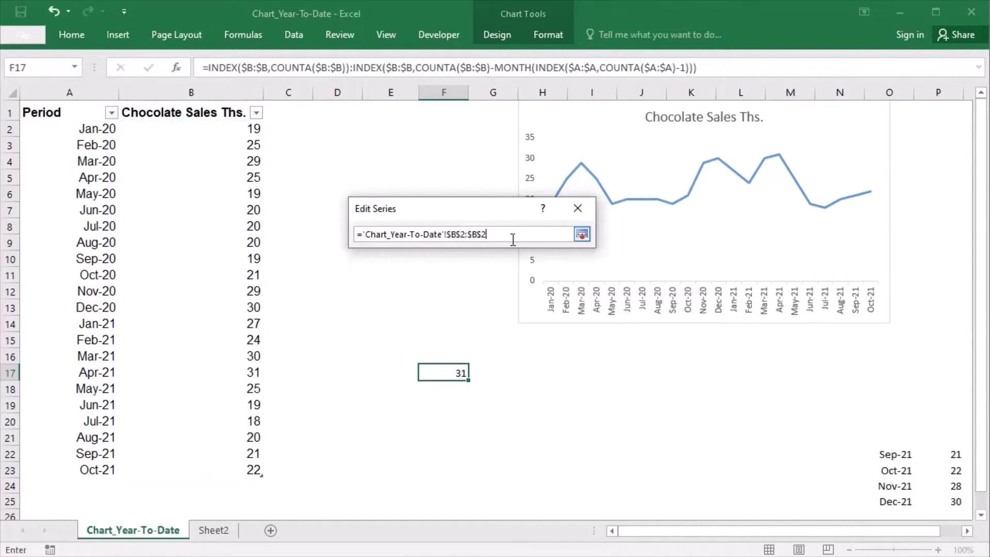
key(BackSpace)
key(BackSpace)
key(BackSpace)
key(BackSpace)
key(BackSpace)
key(BackSpace)
text(ytdvalues)
click(585, 239)
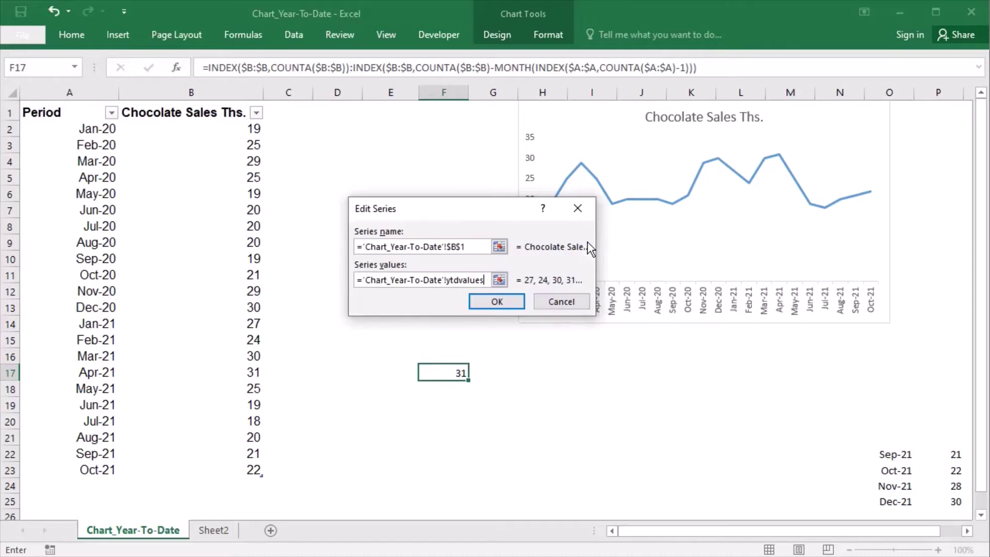
click(518, 306)
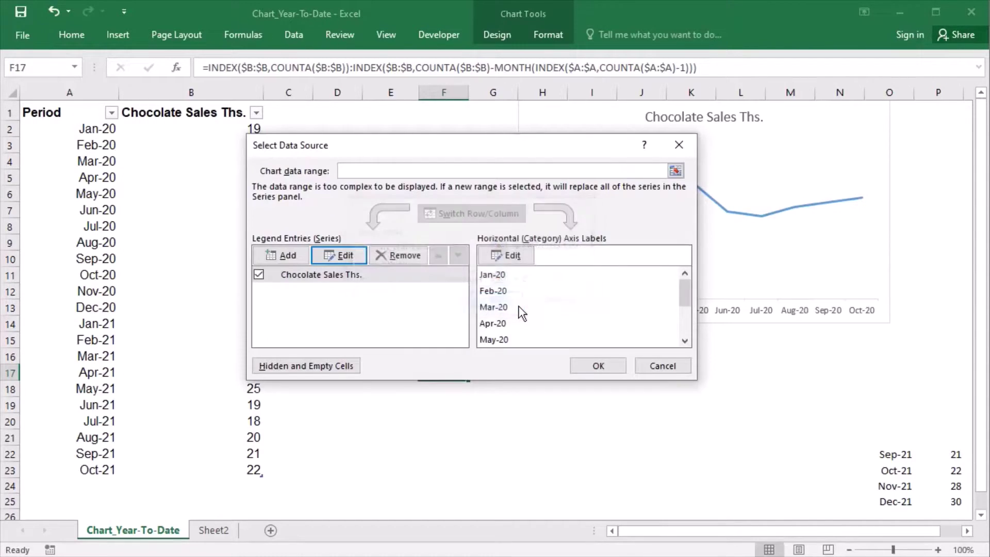
Set the chart's horizontal axis label range to ='Chart_Year-To-Date'!ytdaxislabels and apply the data source changes
click(513, 258)
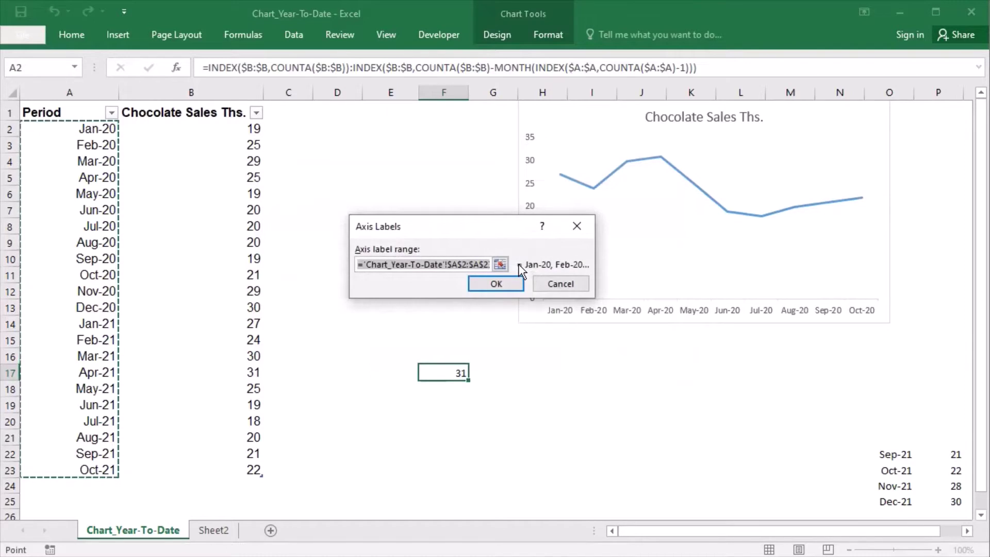
click(507, 268)
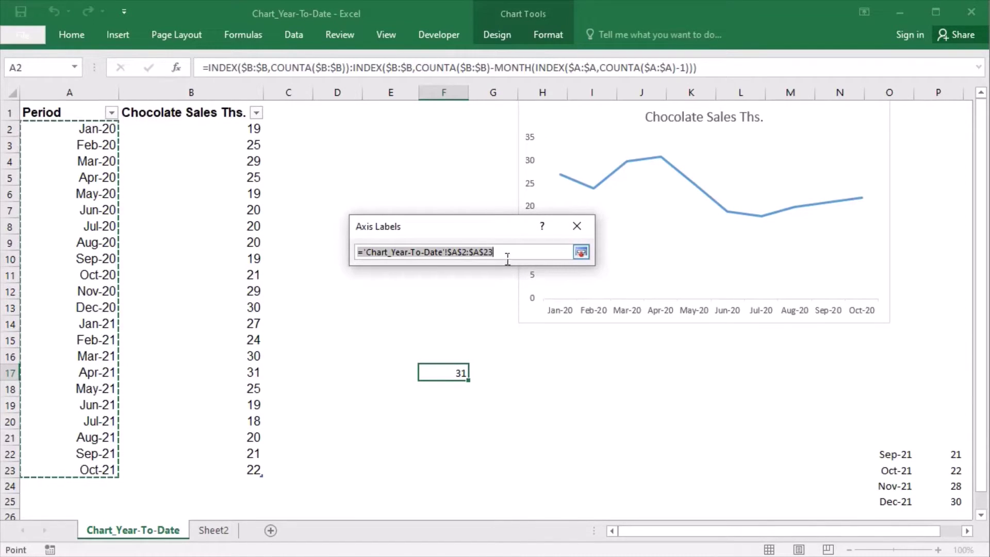
click(508, 258)
key(BackSpace)
key(BackSpace)
key(BackSpace)
key(BackSpace)
key(BackSpace)
key(BackSpace)
key(BackSpace)
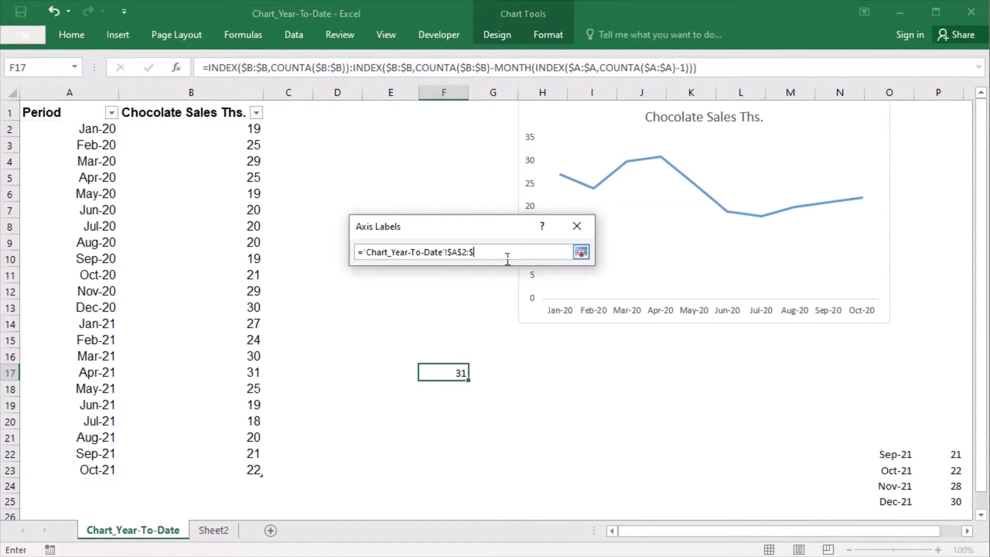
key(BackSpace)
key(BackSpace)
key(BackSpace)
text(ytdaxislabels)
click(586, 258)
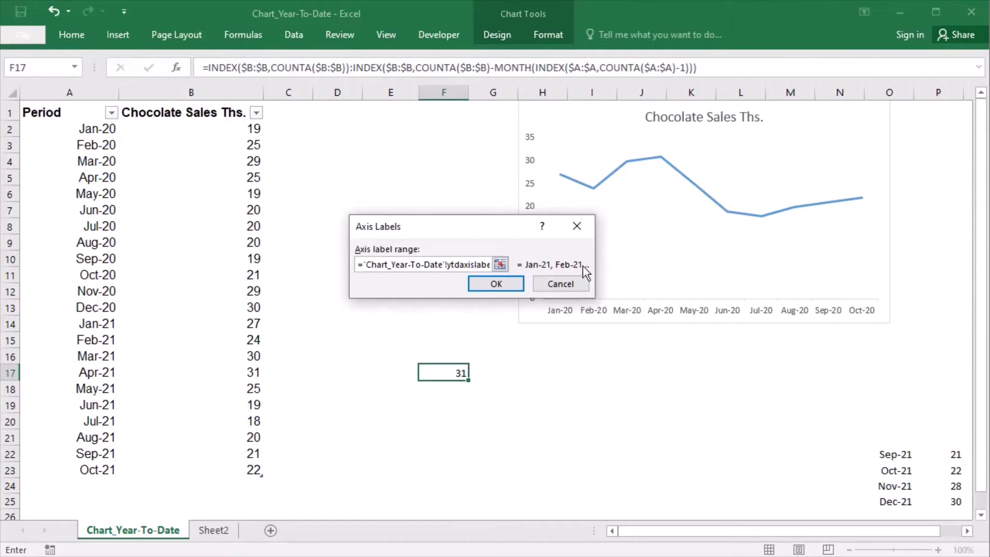
click(523, 290)
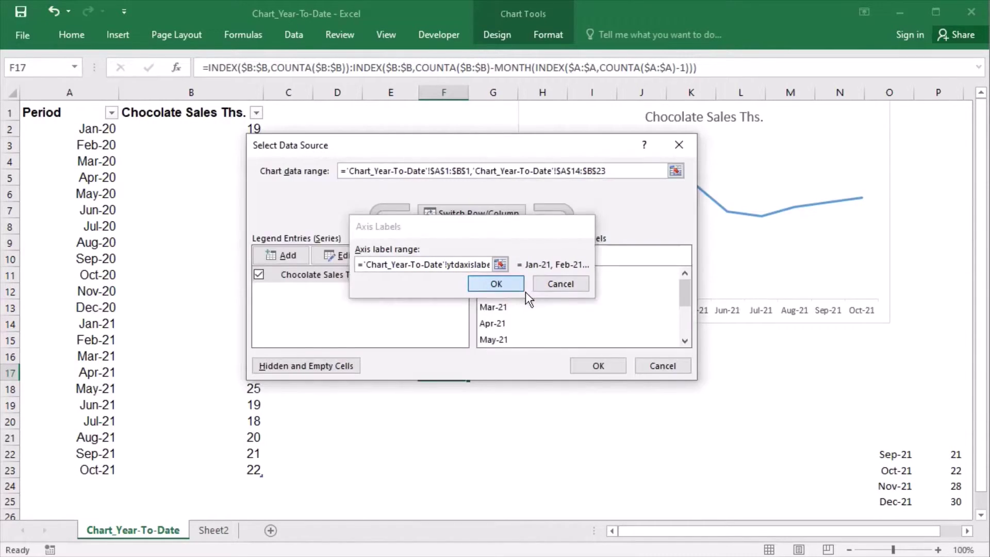
click(590, 368)
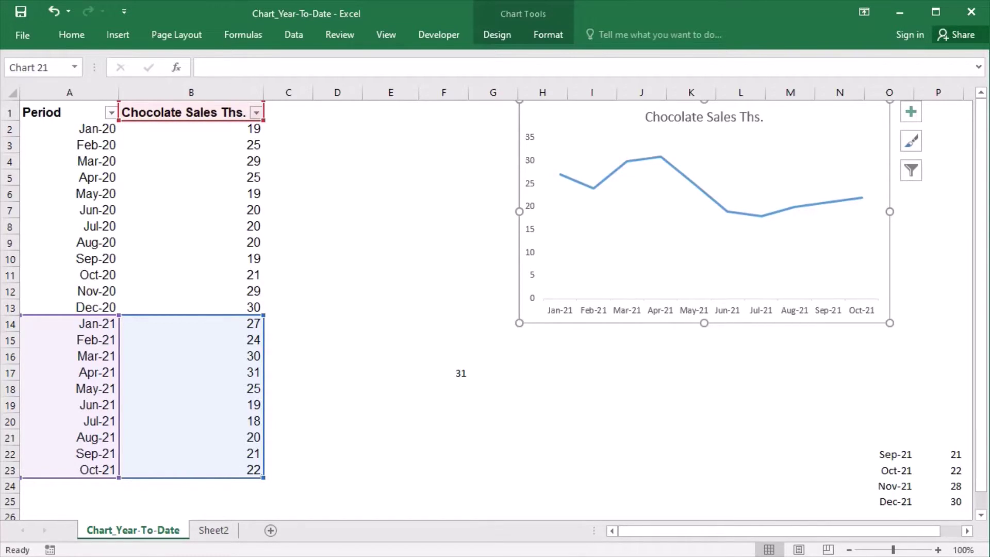
Copy the Nov-21 record with sales of 28 from O24:P24 into the first empty row below the table, starting at A24
drag(902, 491, 931, 493)
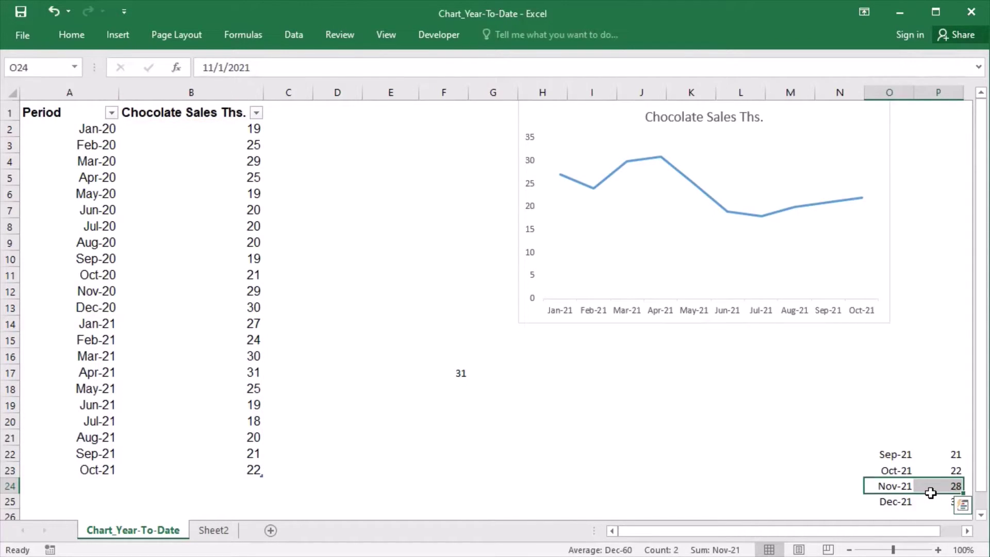
key(ctrl+c)
click(92, 493)
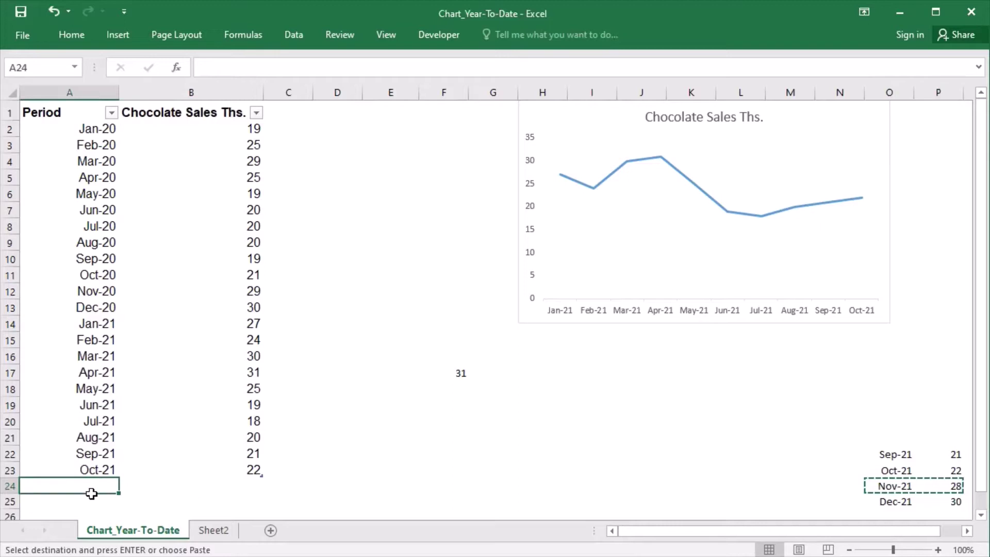
key(ctrl+v)
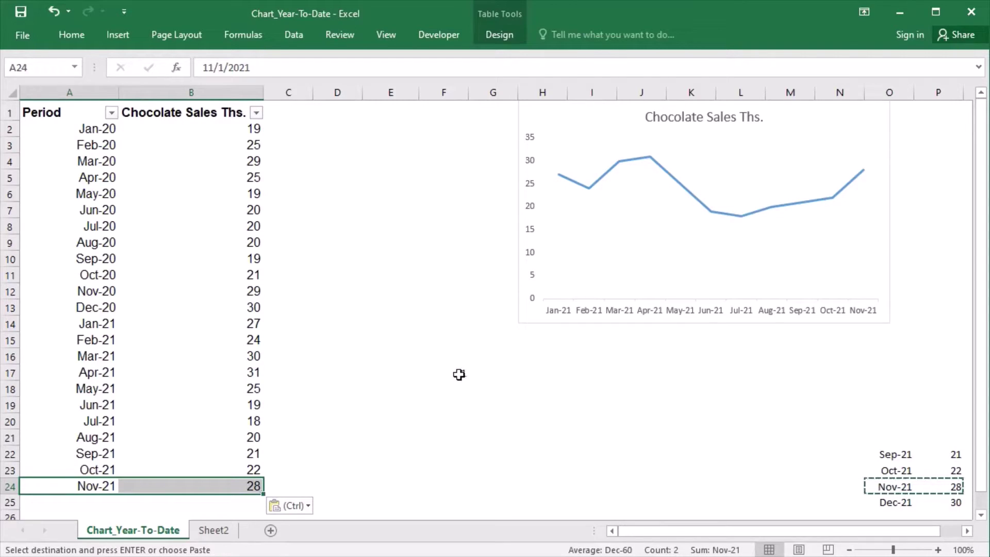
In the F17 formula, replace the month offset with an IF whose logical test is MONTH(INDEX($A:$A,COUNTA($A:$A)))>=4
click(459, 374)
key(Escape)
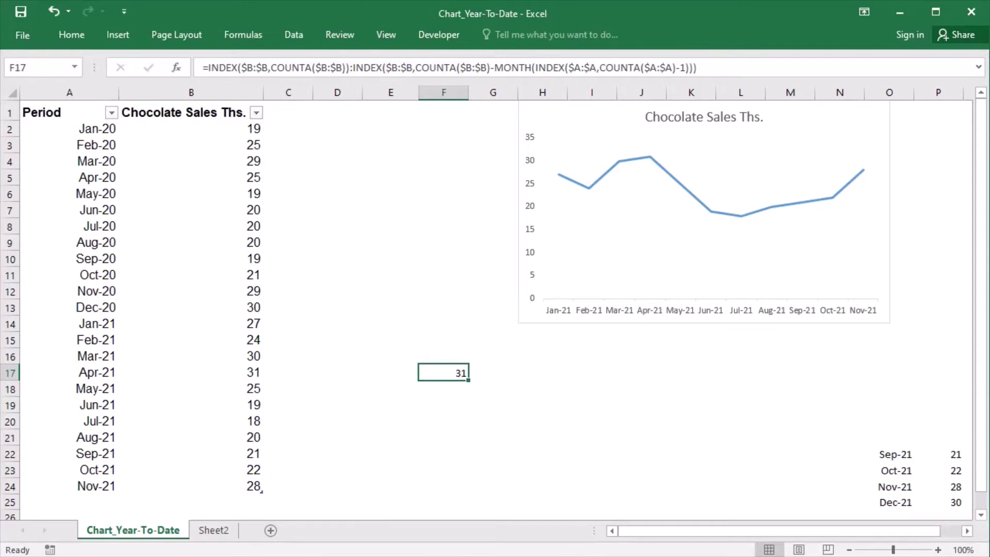
click(502, 76)
drag(495, 67, 684, 73)
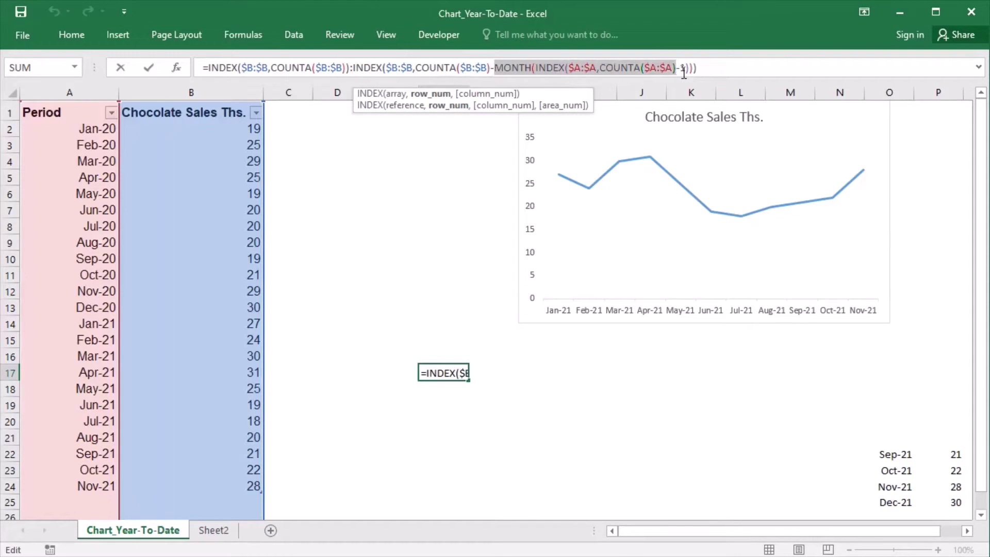
click(501, 76)
text(if()
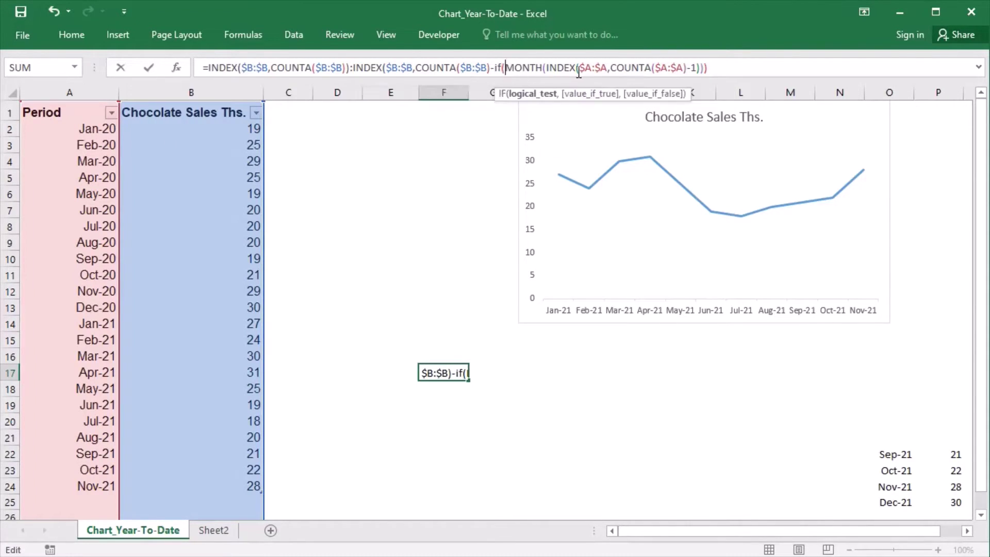
click(695, 74)
text()))
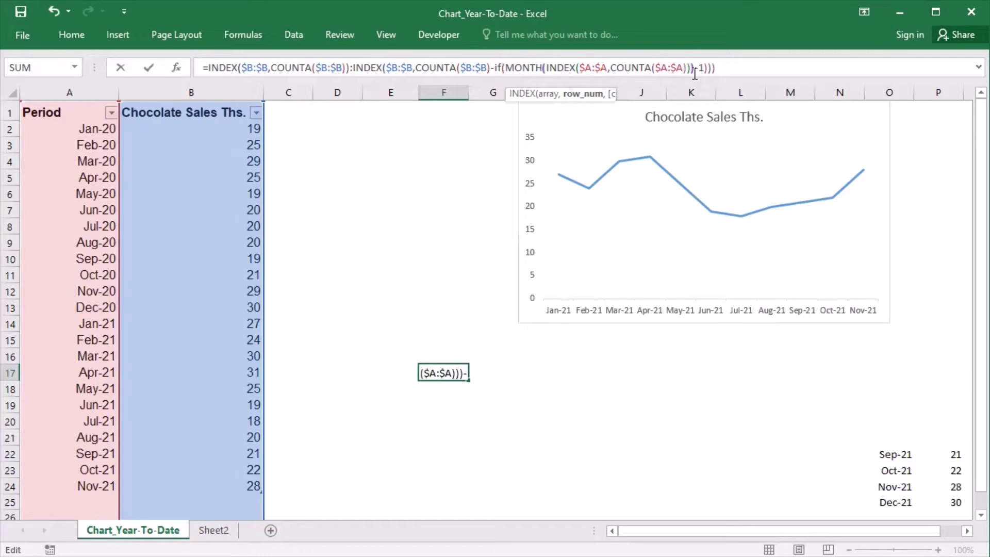
text(>=4)
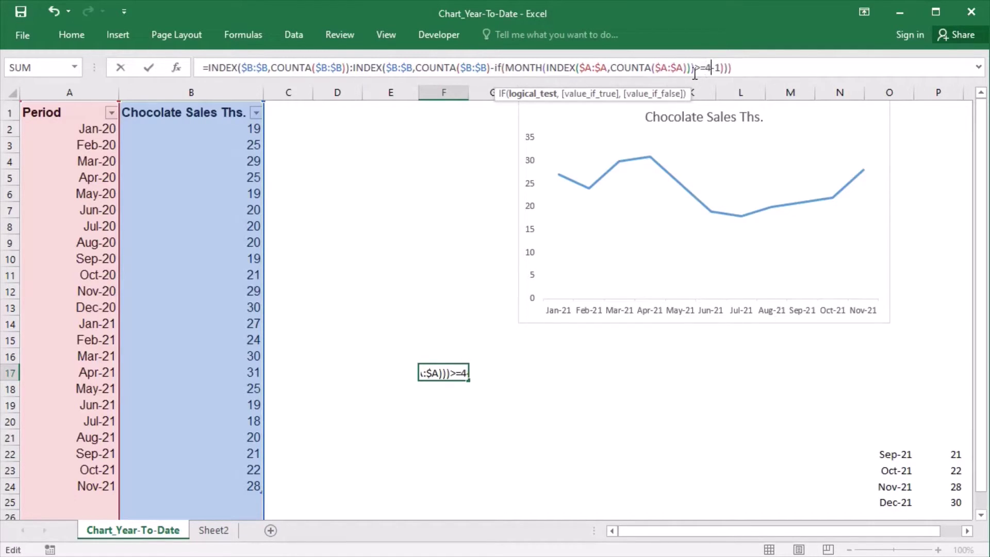
text(,)
key(Delete)
key(Delete)
key(Delete)
key(Delete)
key(Delete)
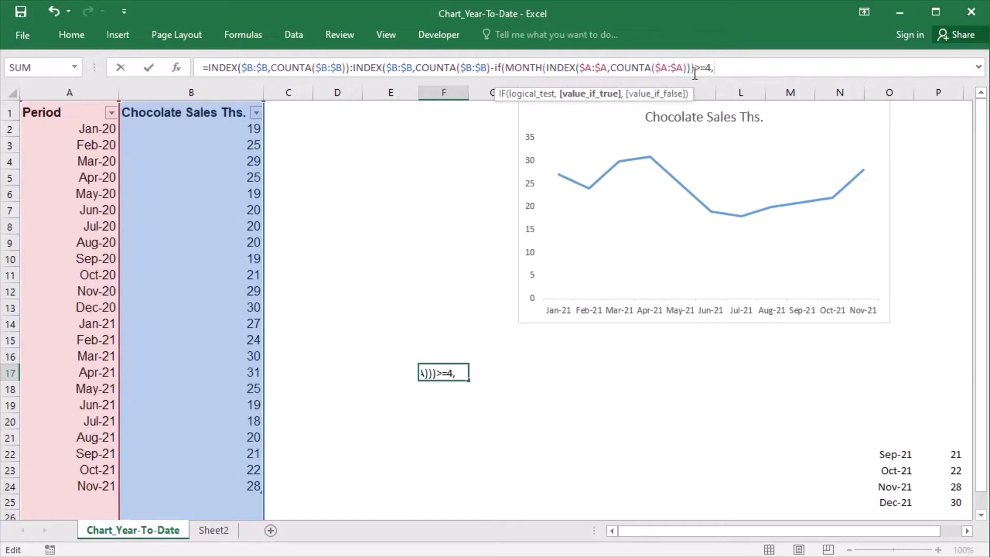
Complete F17's IF with MONTH(INDEX($A:$A,COUNTA($A:$A)))-4 when true and the same MONTH expression +8 when false, and enter the formula
key(ctrl+v)
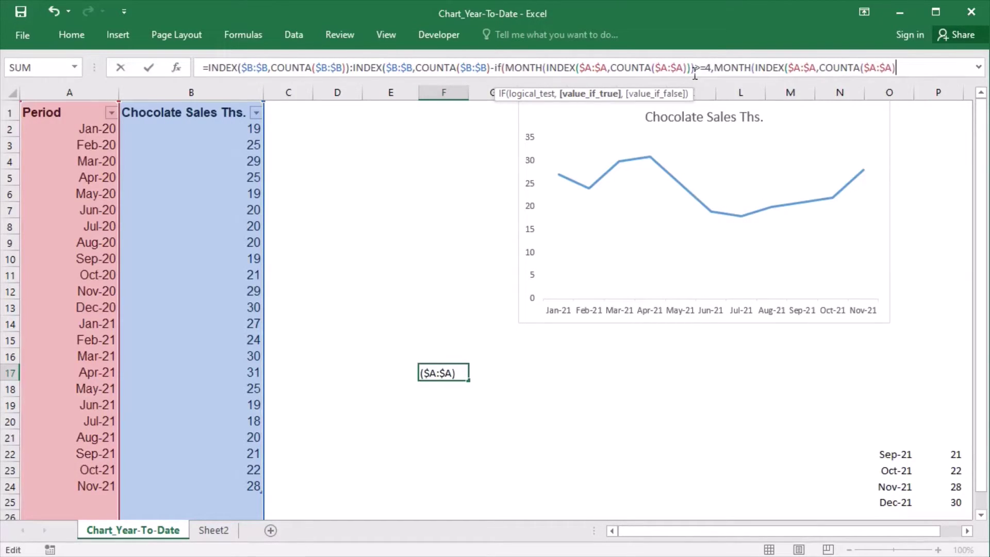
text())-4,)
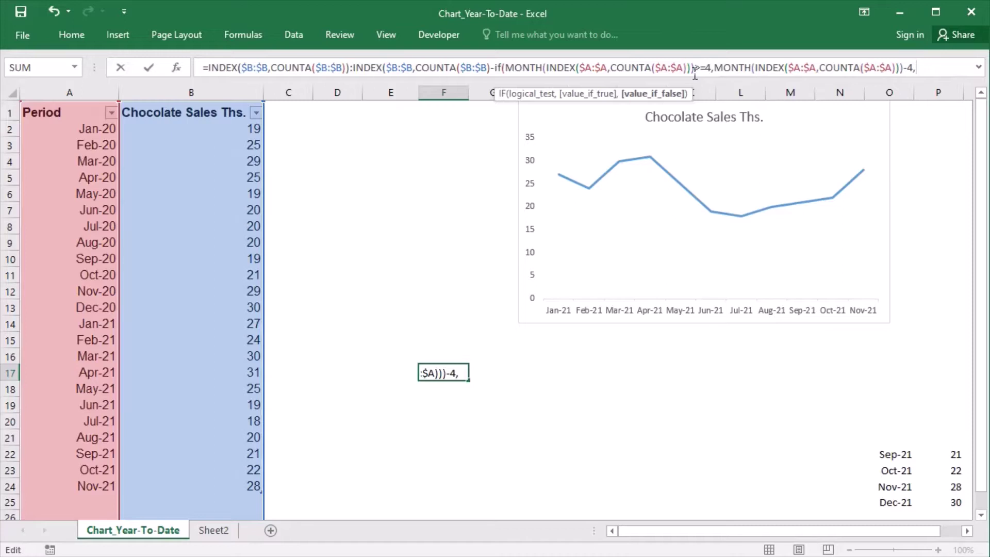
key(ctrl+v)
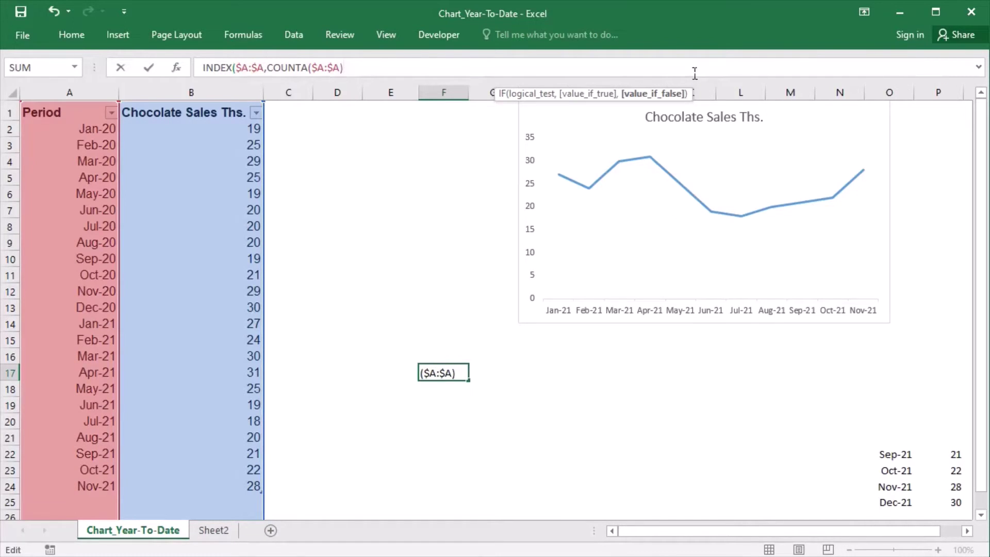
text()+8)))
key(Return)
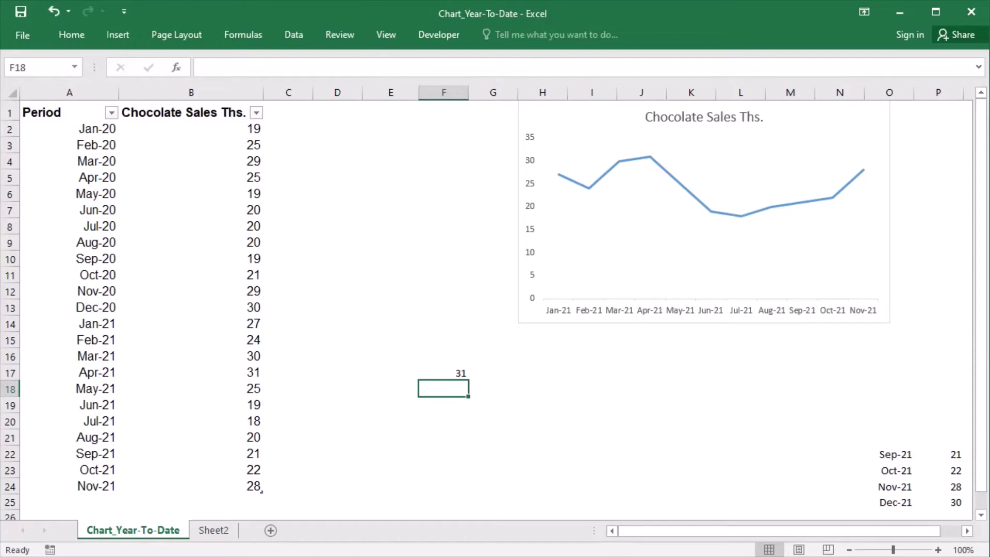
Evaluate the whole F17 formula in place to check the sales values it returns, leaving the formula intact
double_click(447, 375)
drag(422, 373, 856, 398)
key(F9)
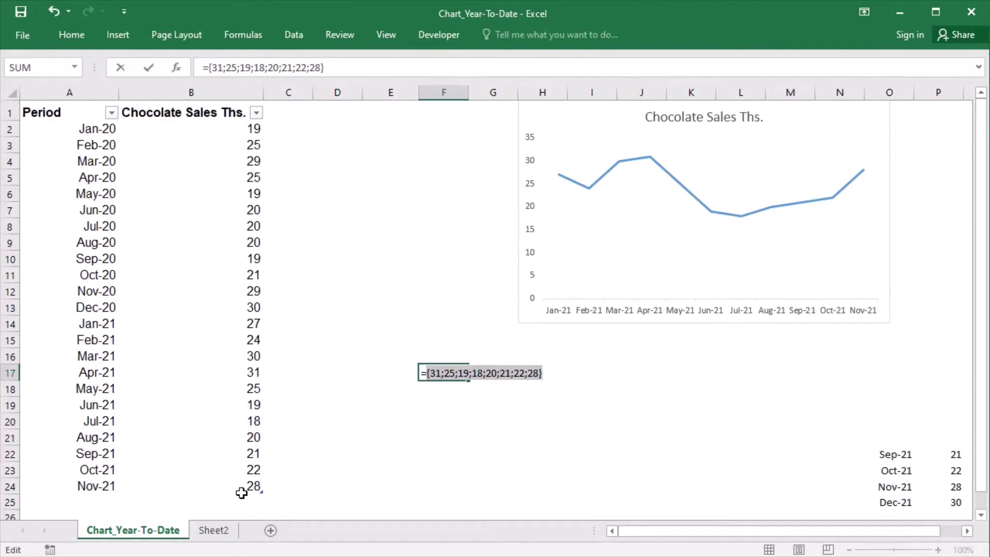
key(Escape)
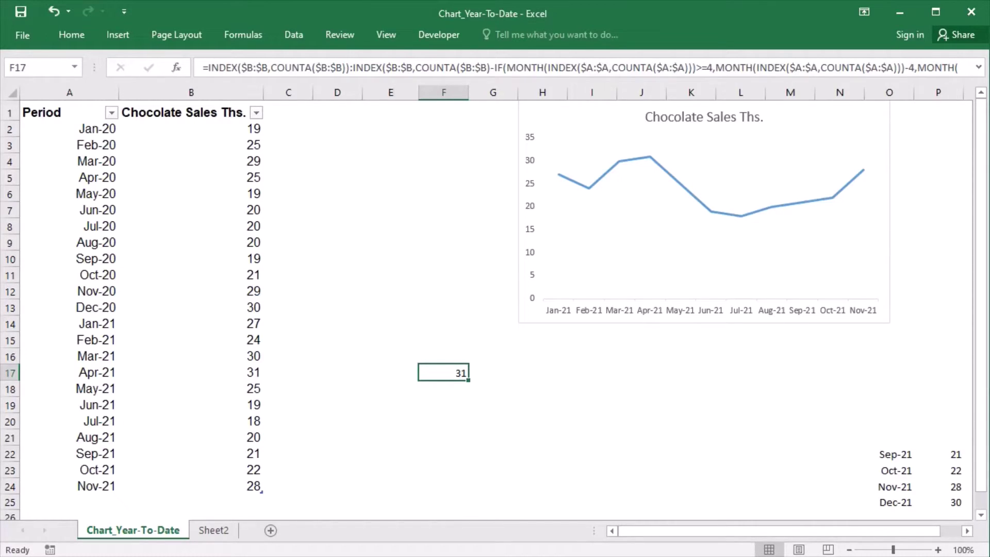
Copy the full F17 formula and save it as the new reference of the ytdvalues name in the Name Manager
double_click(450, 379)
drag(422, 374, 863, 389)
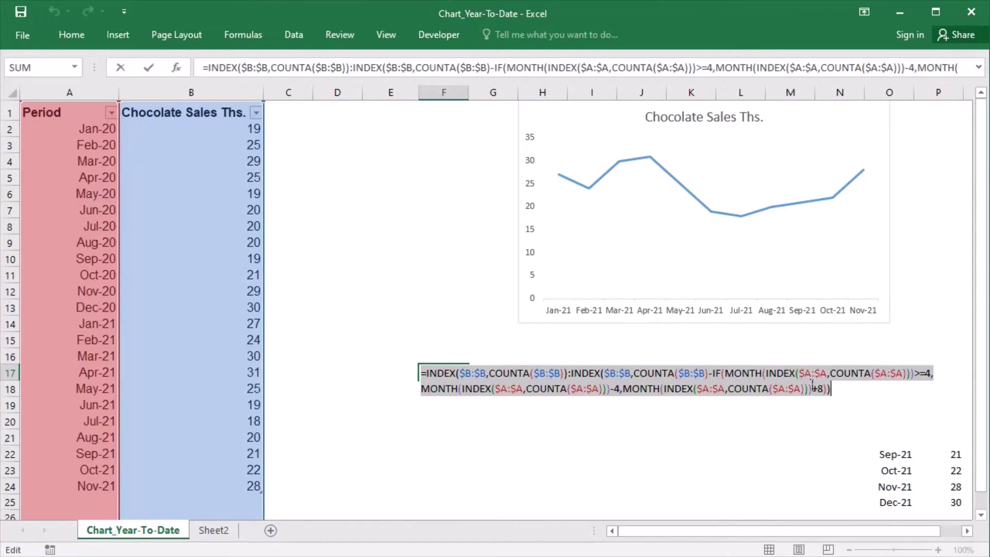
key(ctrl+c)
key(Escape)
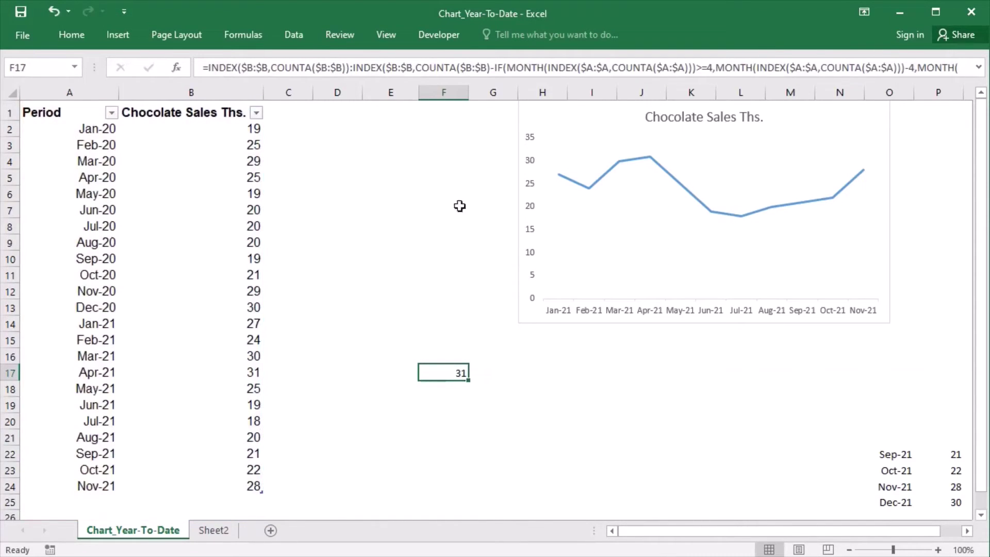
click(262, 43)
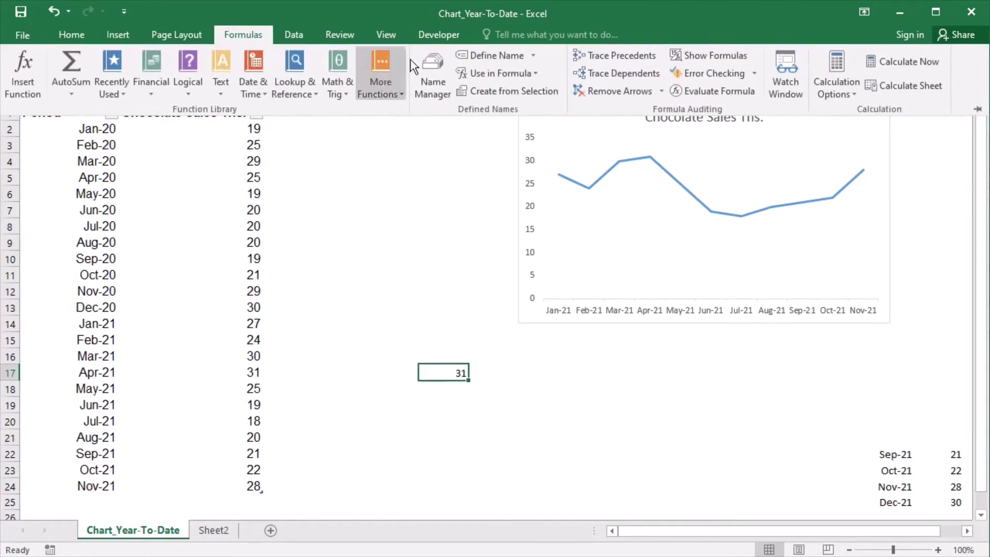
click(444, 75)
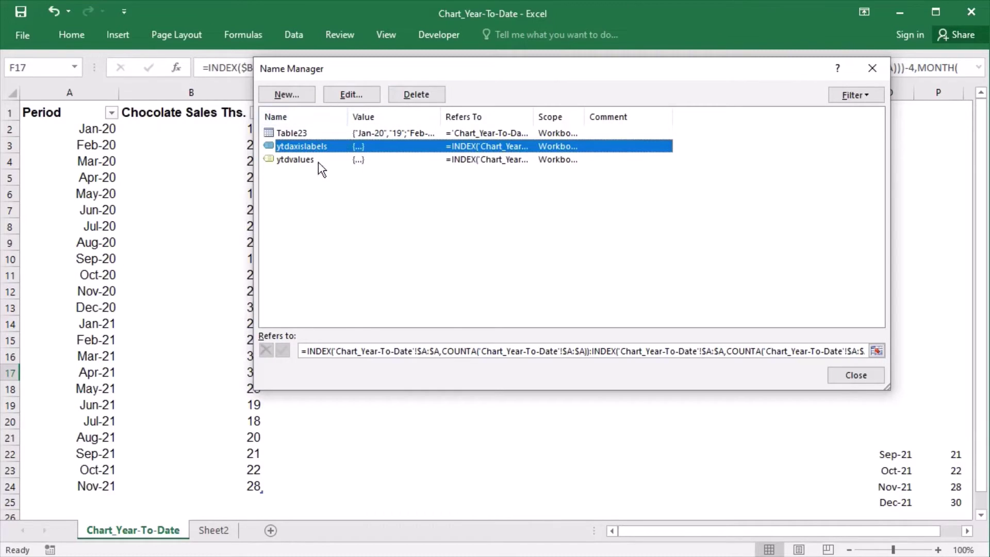
click(317, 164)
drag(306, 355, 803, 368)
key(Delete)
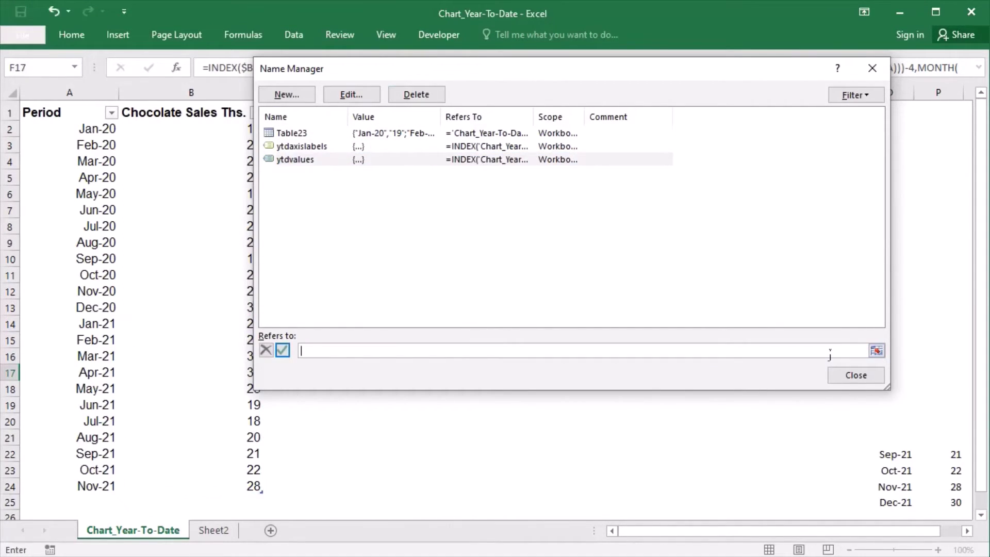
key(ctrl+v)
click(284, 356)
Replace the reference of the ytdaxislabels name with the copied F17 formula
click(308, 147)
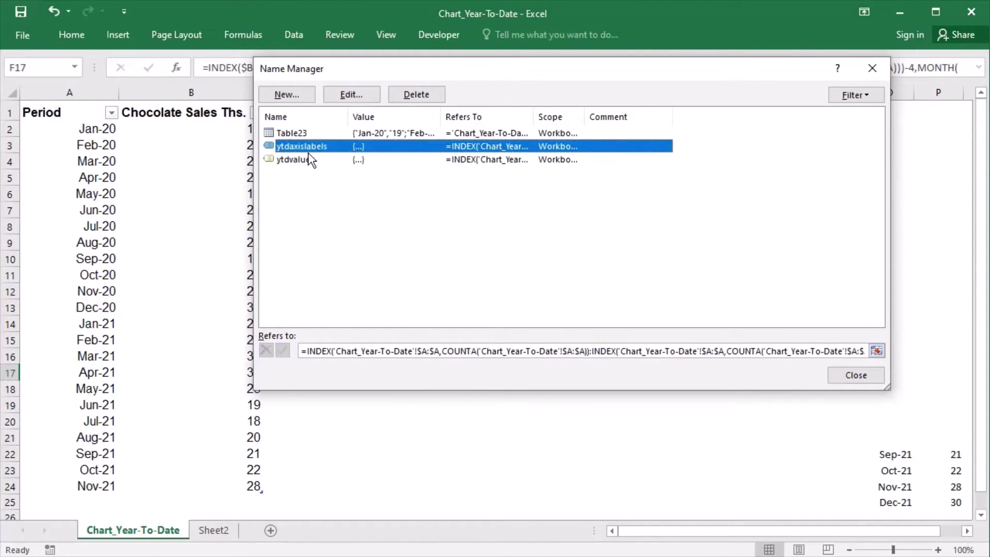
click(311, 361)
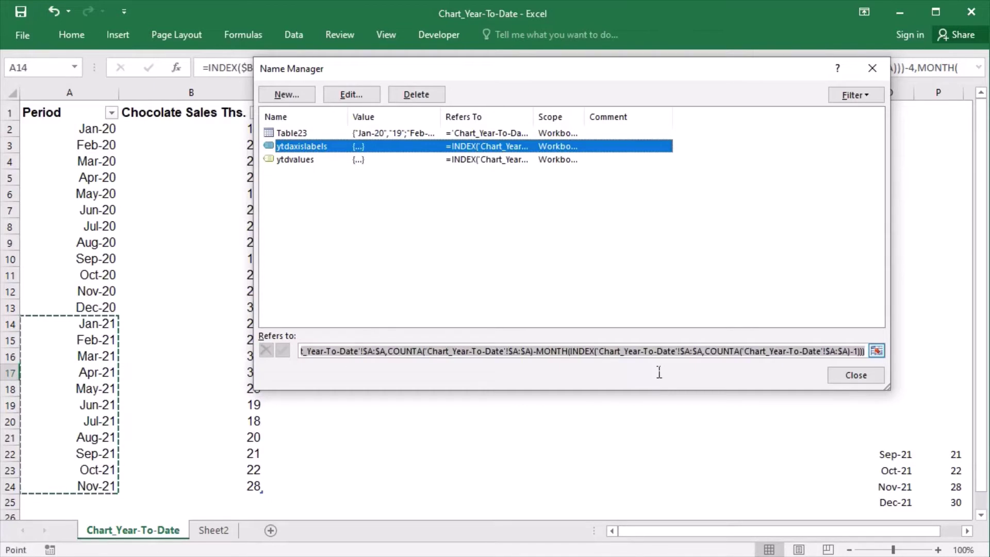
key(ctrl+a)
key(ctrl+v)
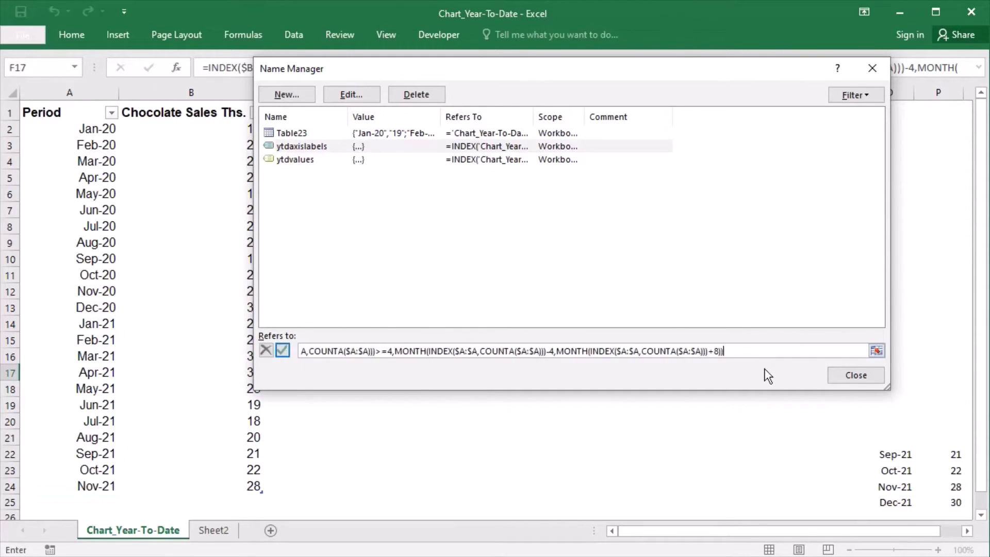
Change the $B:$B references in the ytdaxislabels formula to $A:$A, save the definition and close the Name Manager
drag(345, 351, 265, 357)
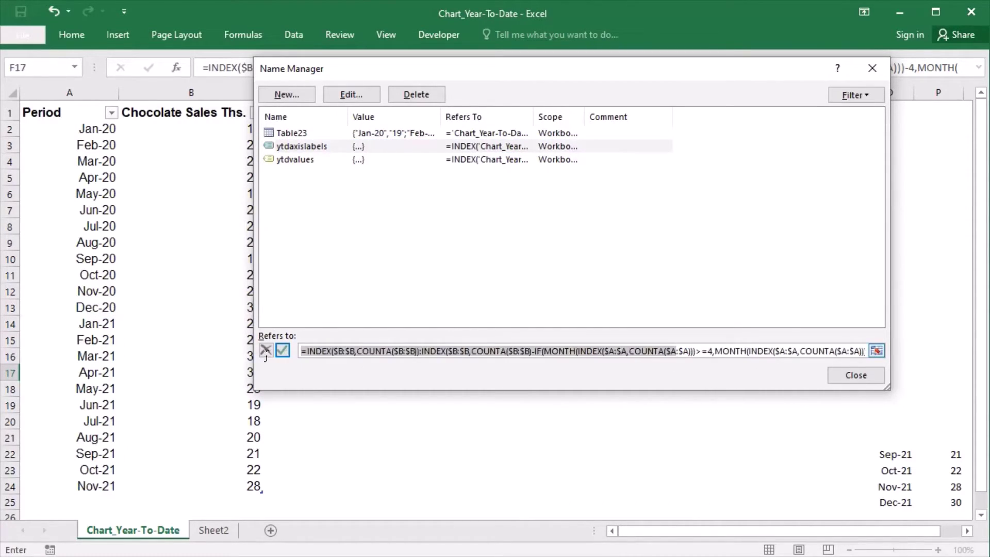
click(349, 356)
key(BackSpace)
text(a)
click(362, 357)
key(BackSpace)
text(a)
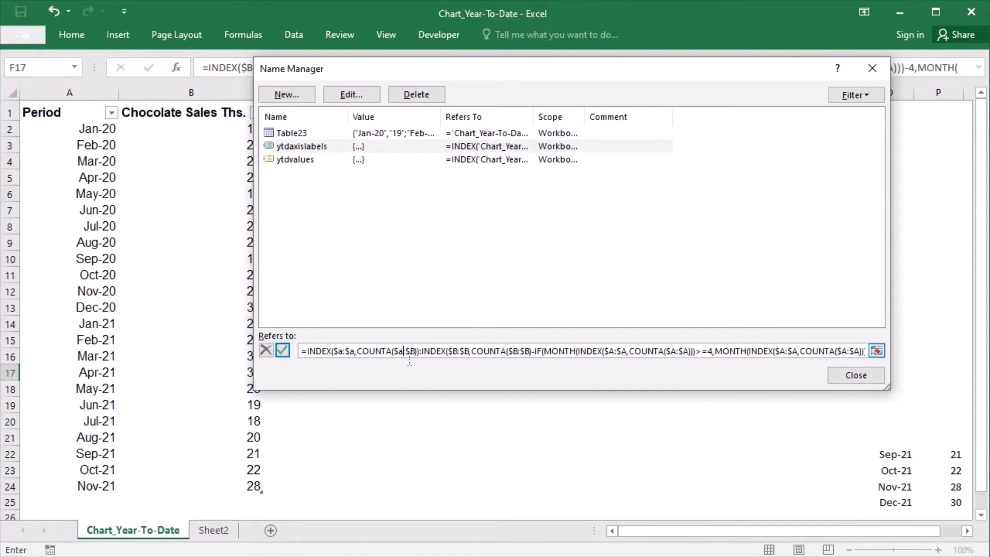
click(464, 353)
key(BackSpace)
text(a)
click(516, 353)
key(BackSpace)
text(a)
click(530, 353)
key(BackSpace)
text(a)
click(283, 353)
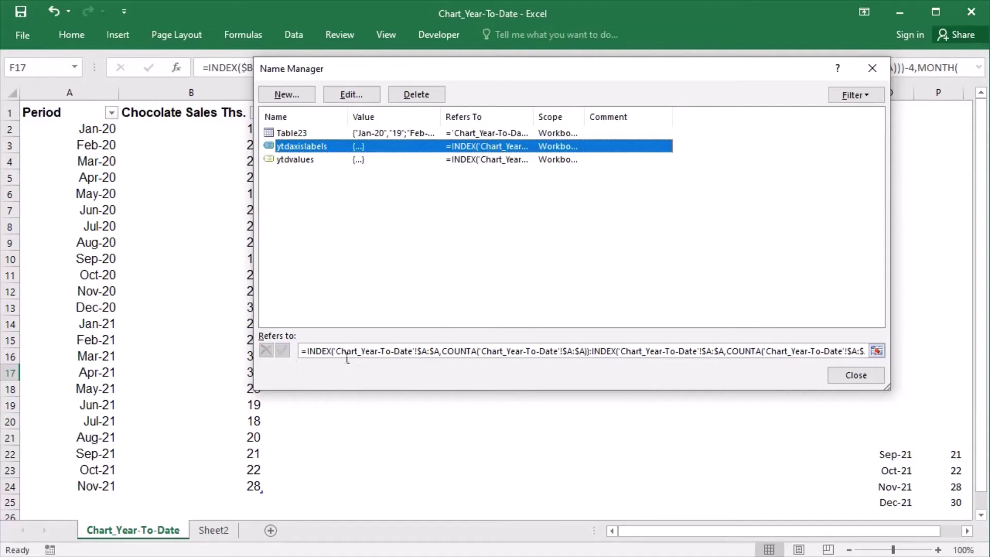
click(848, 380)
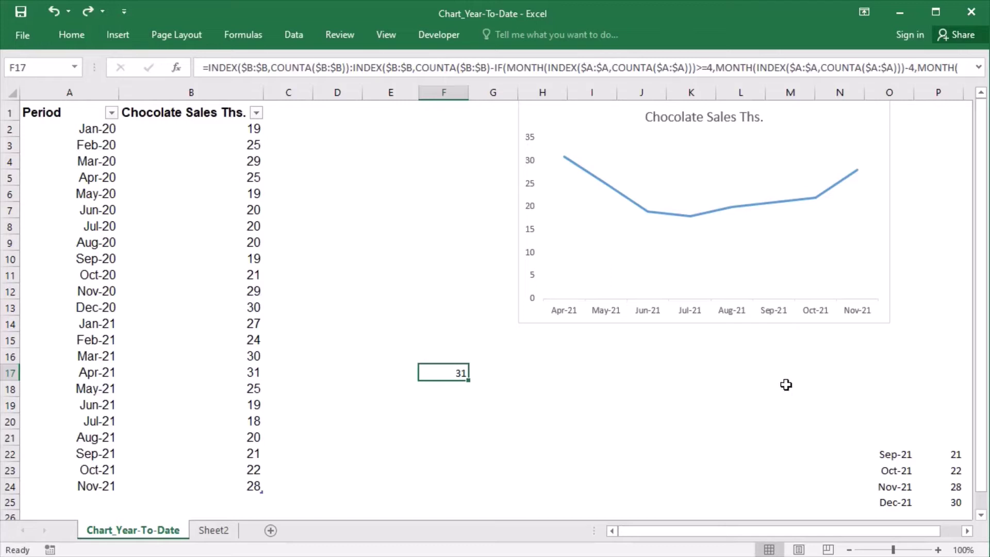
Copy the Dec-21 record with sales of 30 from O25:P25 into the first empty row below the table, starting at A25
drag(900, 502, 942, 505)
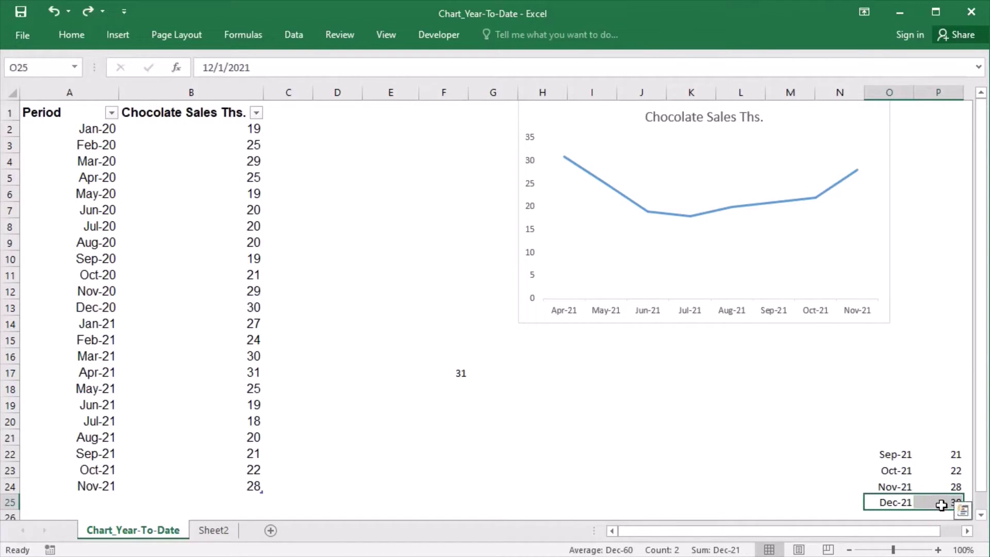
key(ctrl+c)
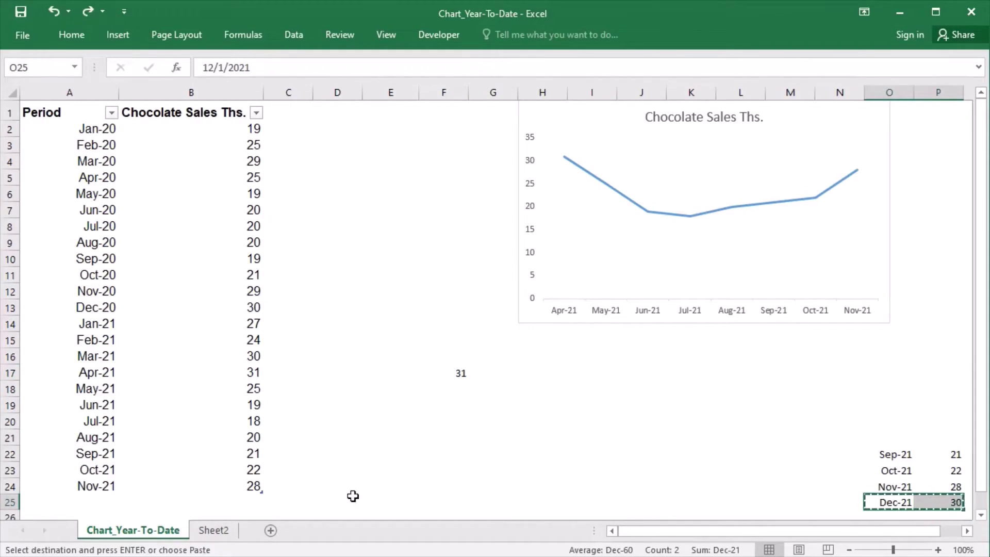
click(109, 502)
key(ctrl+v)
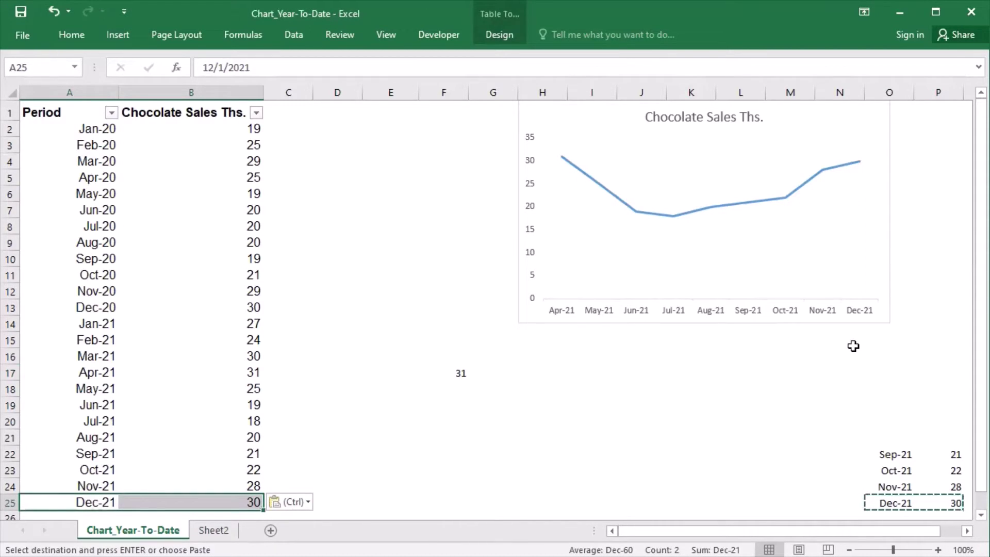
key(Escape)
key(Escape)
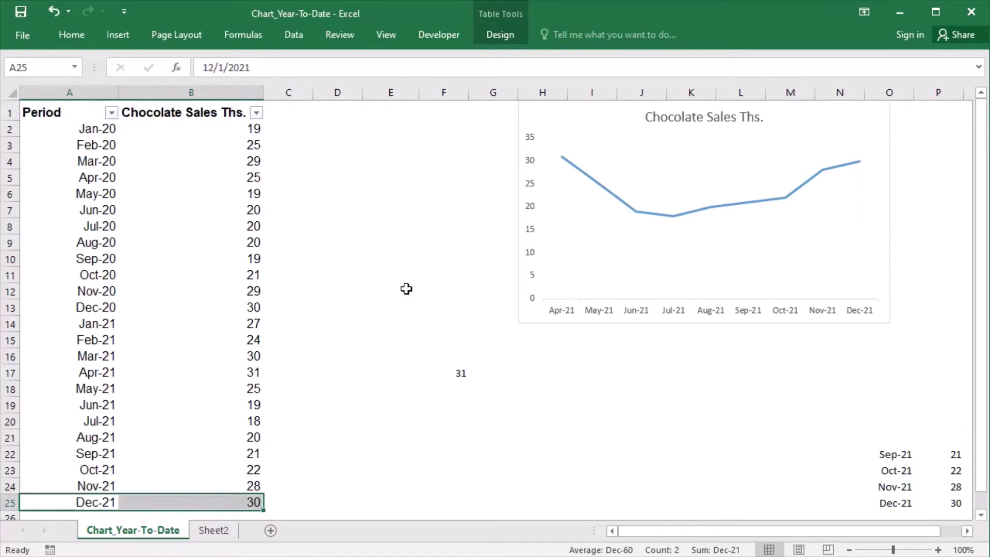
Enter the label End Date in cell E9
click(394, 245)
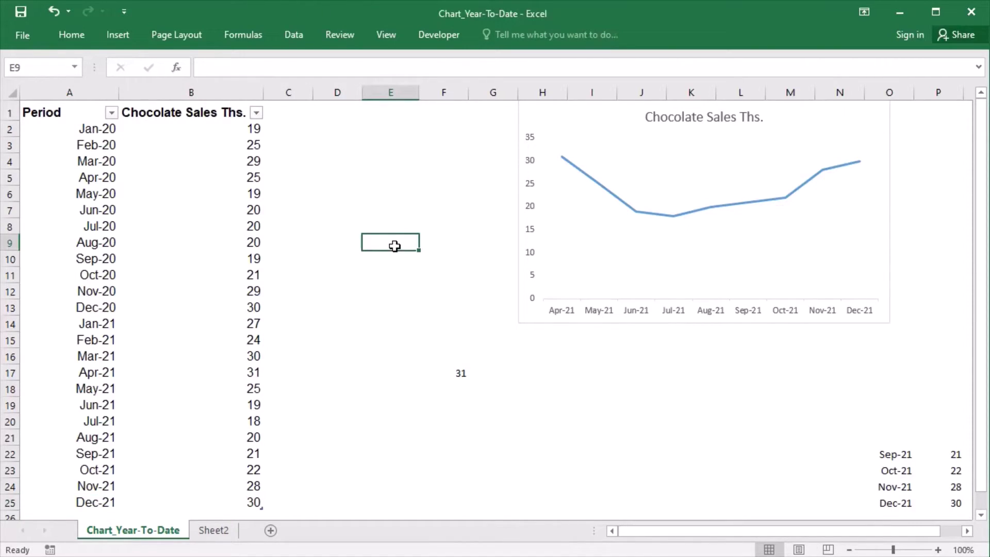
text(End Date)
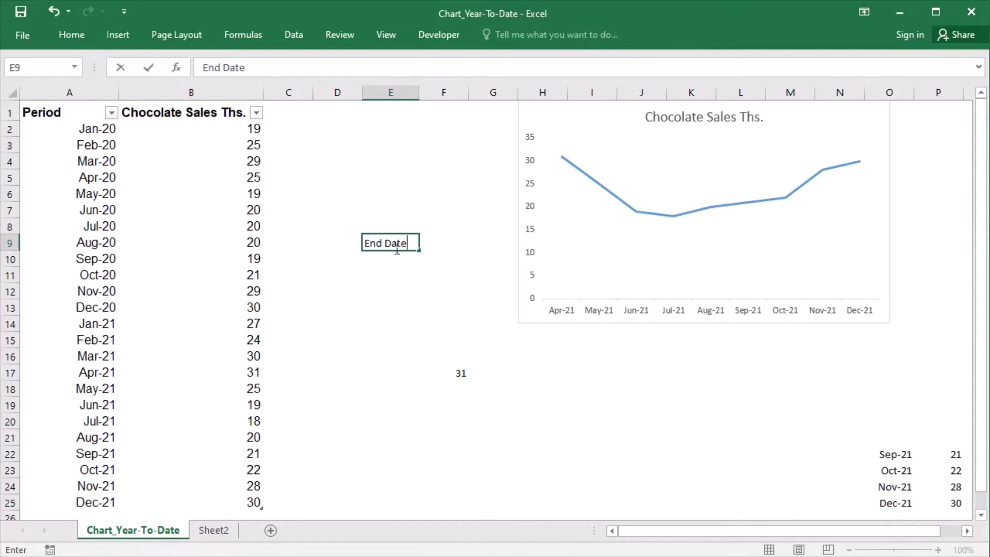
click(442, 246)
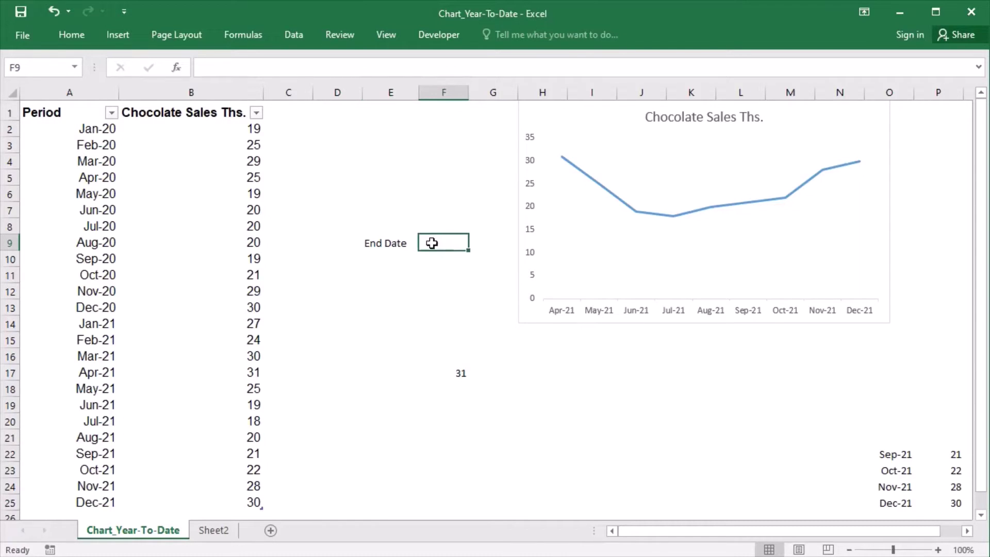
Add a List data validation with an in-cell dropdown to cell F9, using =$A$2:$A$25 as its source
click(301, 41)
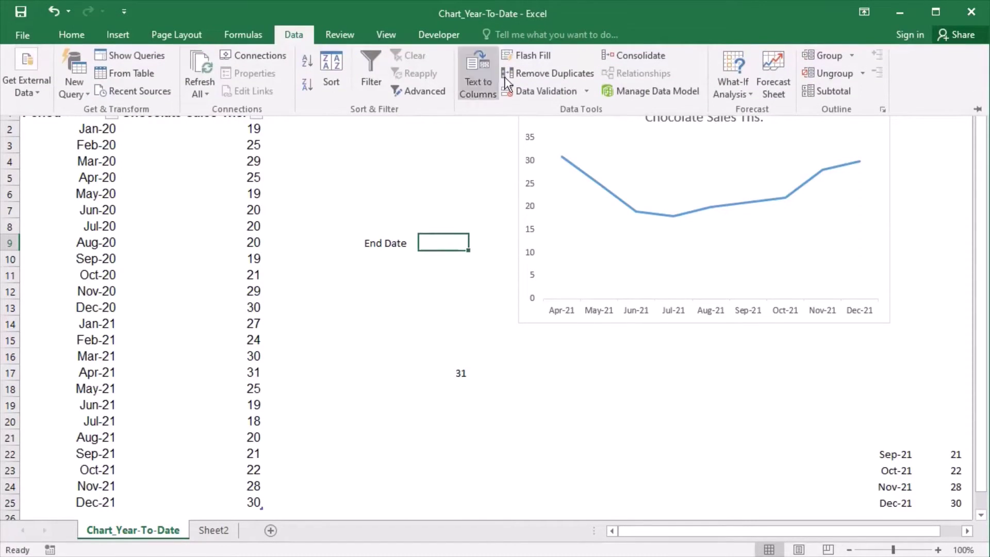
click(586, 91)
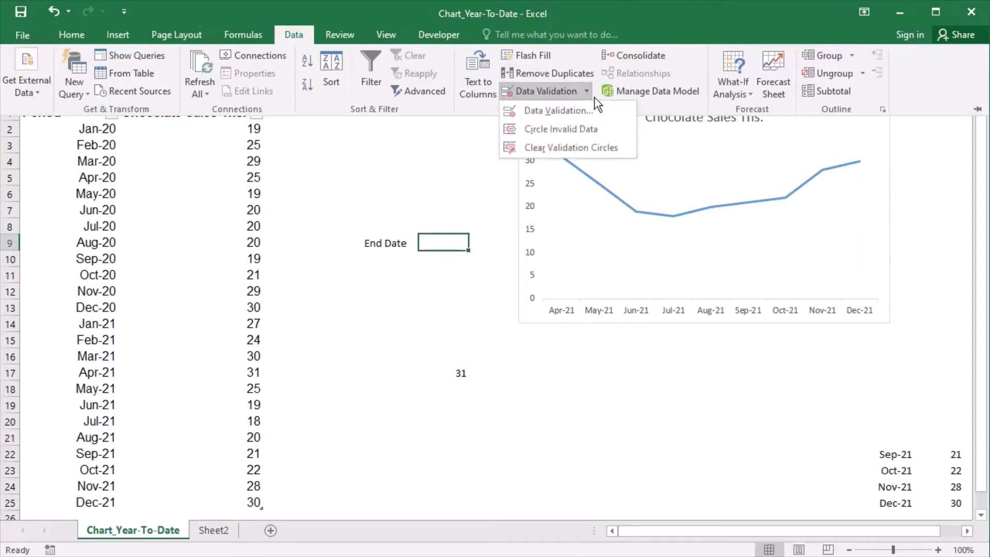
click(584, 118)
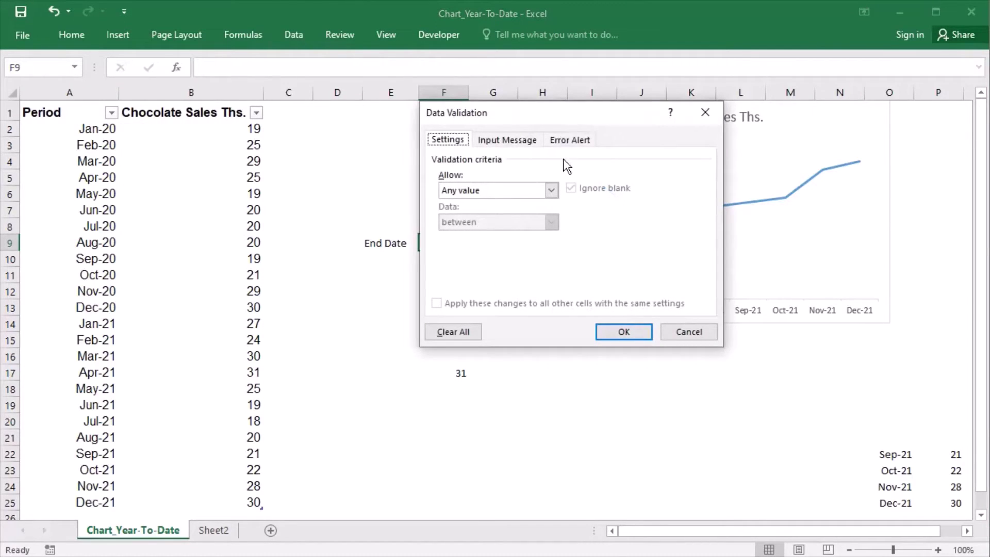
click(551, 191)
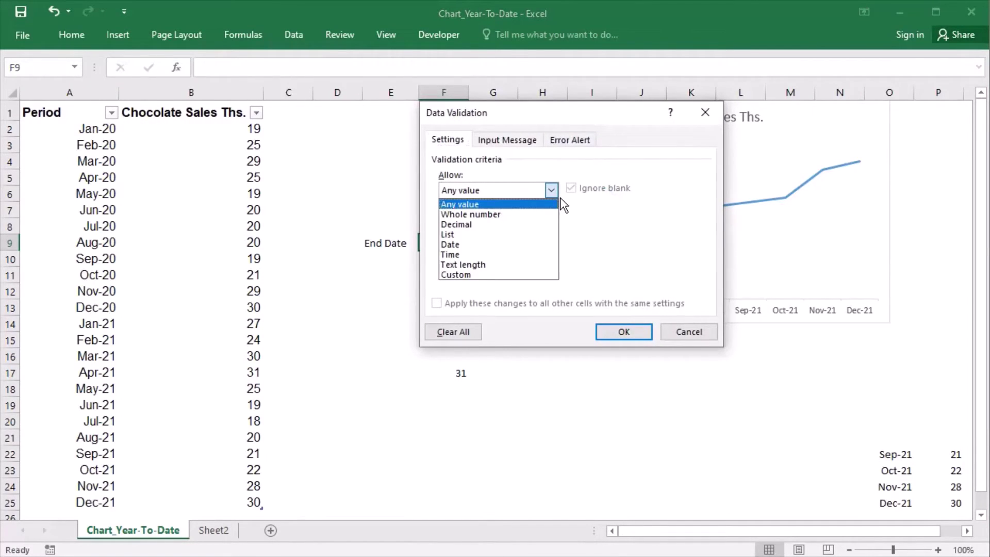
click(477, 235)
click(642, 255)
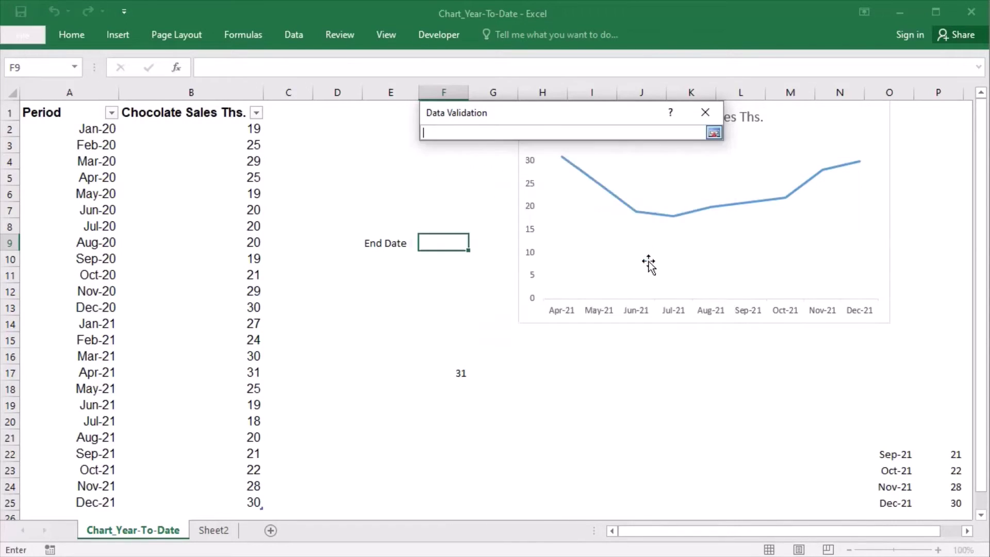
drag(81, 128, 70, 503)
click(714, 133)
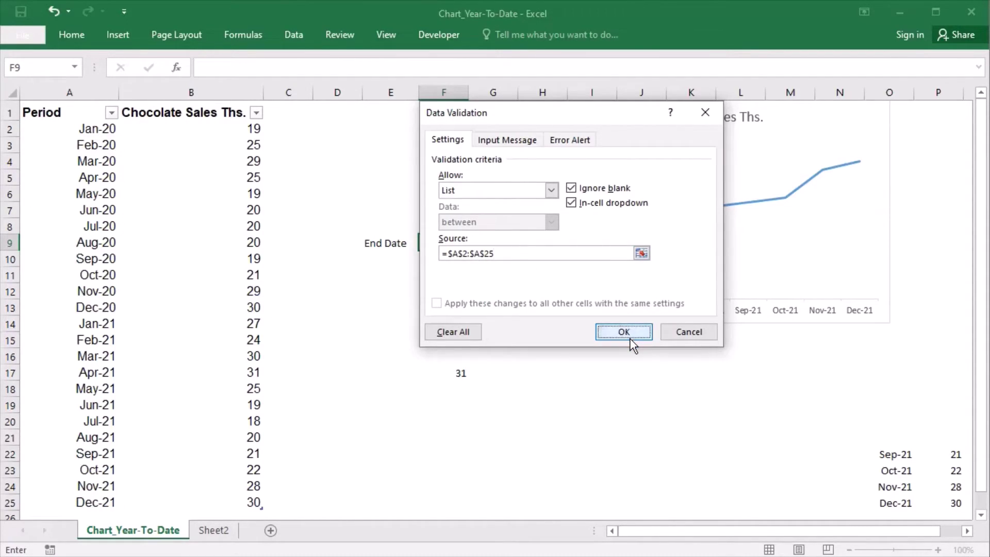
click(628, 336)
Choose Dec-21 as the End Date in cell F9
click(475, 243)
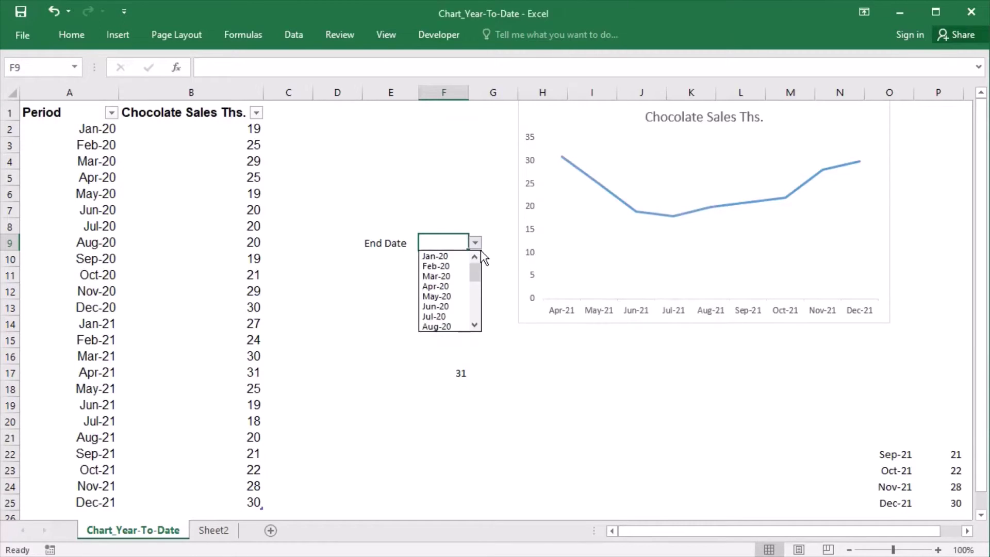
drag(483, 282, 484, 336)
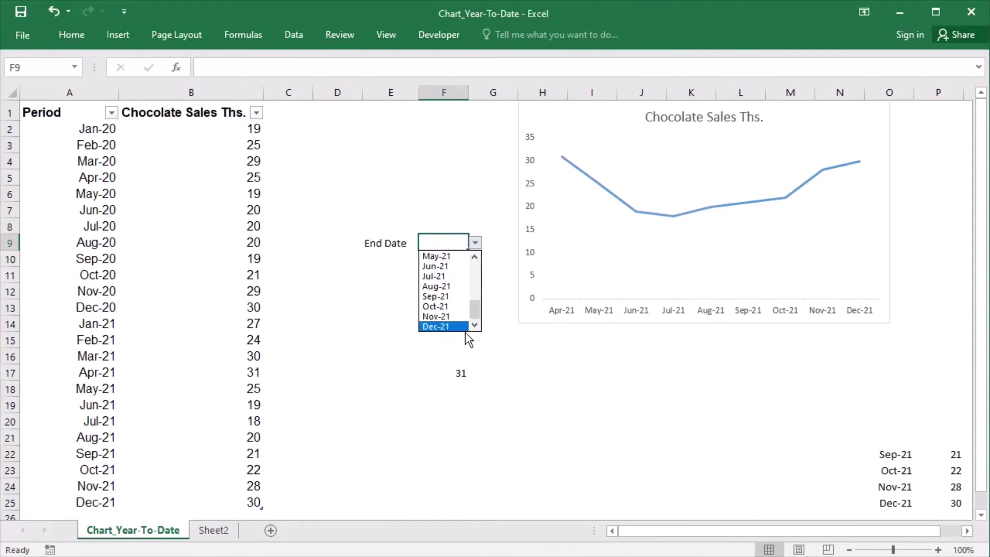
click(463, 328)
Copy the date formatting of the Oct-20 cell A11 onto the End Date value in F9 with Format Painter
click(100, 281)
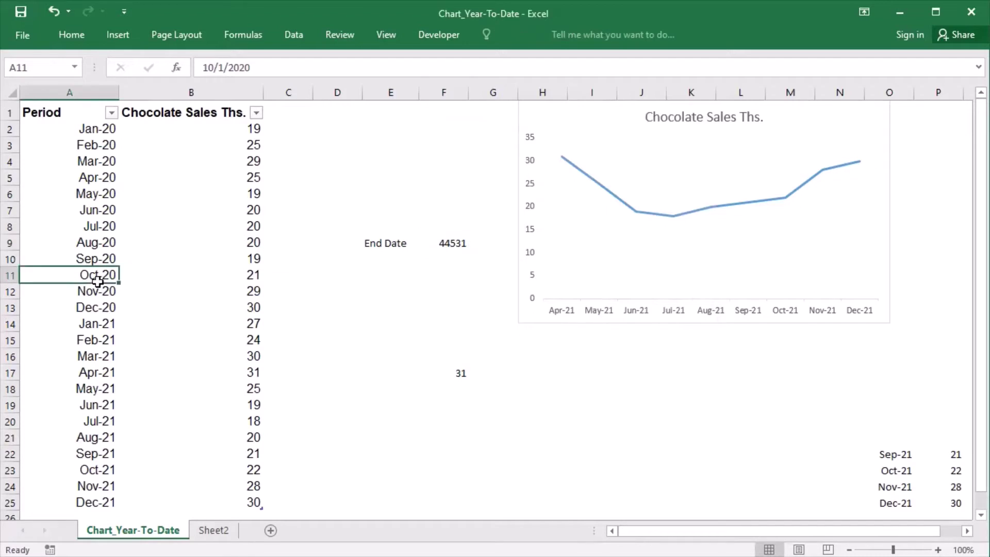
click(85, 47)
click(45, 90)
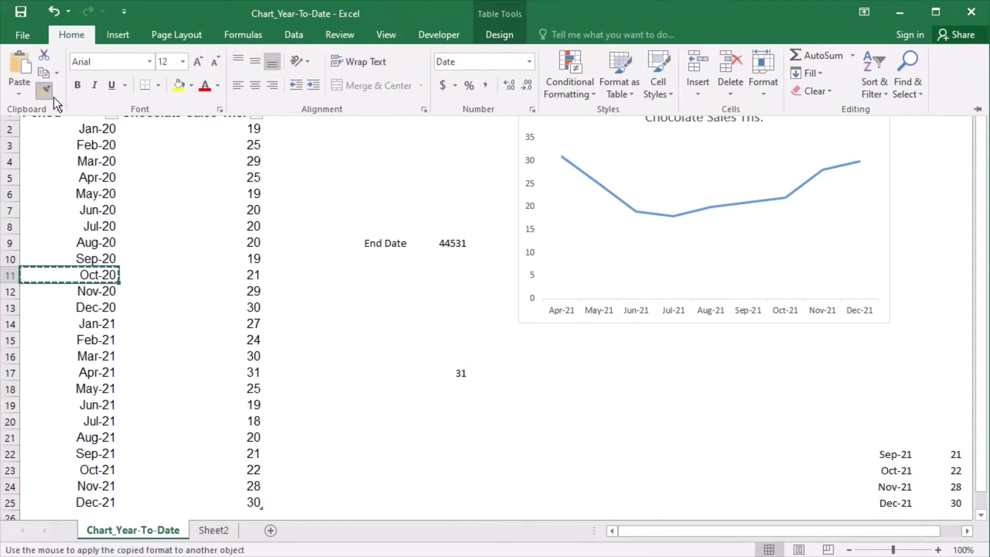
click(464, 258)
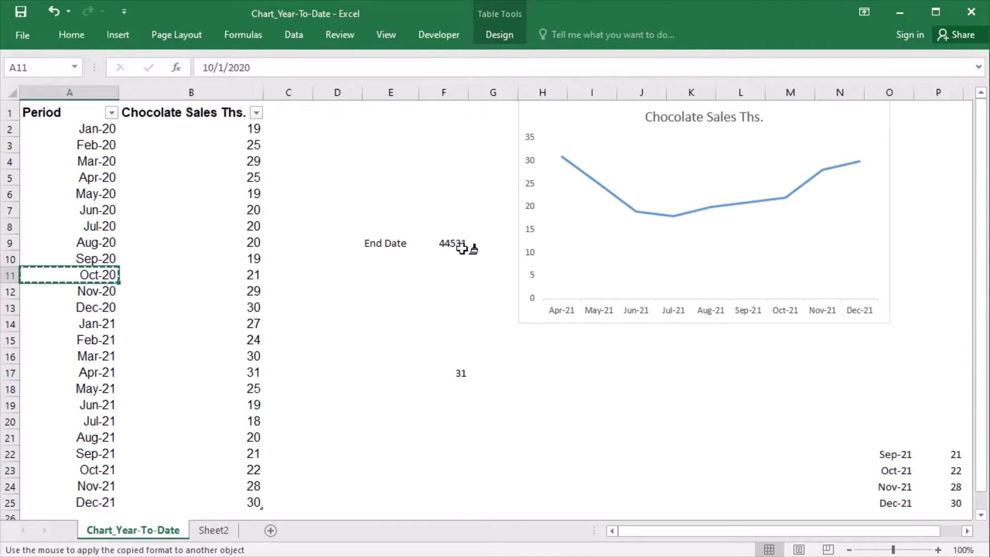
click(462, 248)
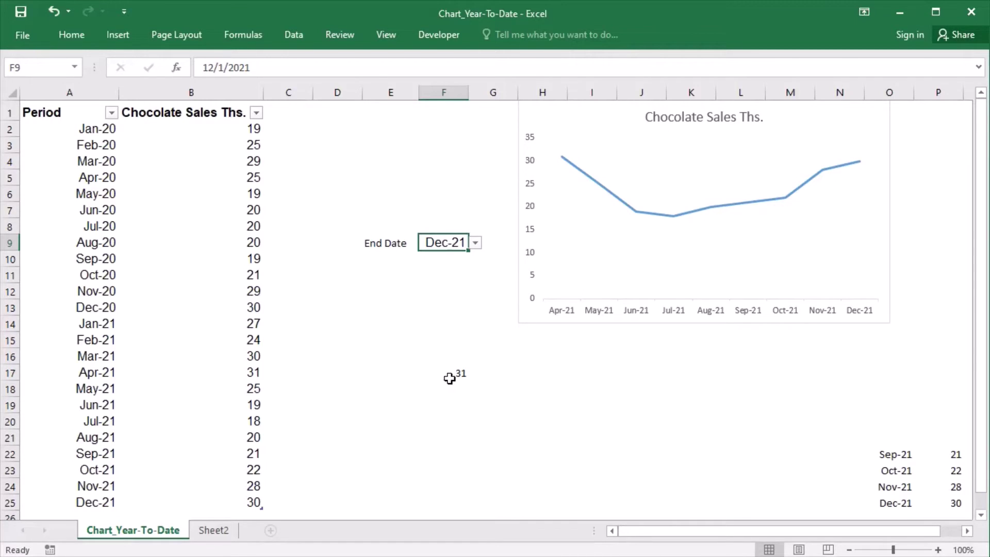
Replace everything after =INDEX($B:$B in the F17 formula with ,match($f$9,$a:$a,0))
double_click(449, 379)
drag(489, 373, 785, 408)
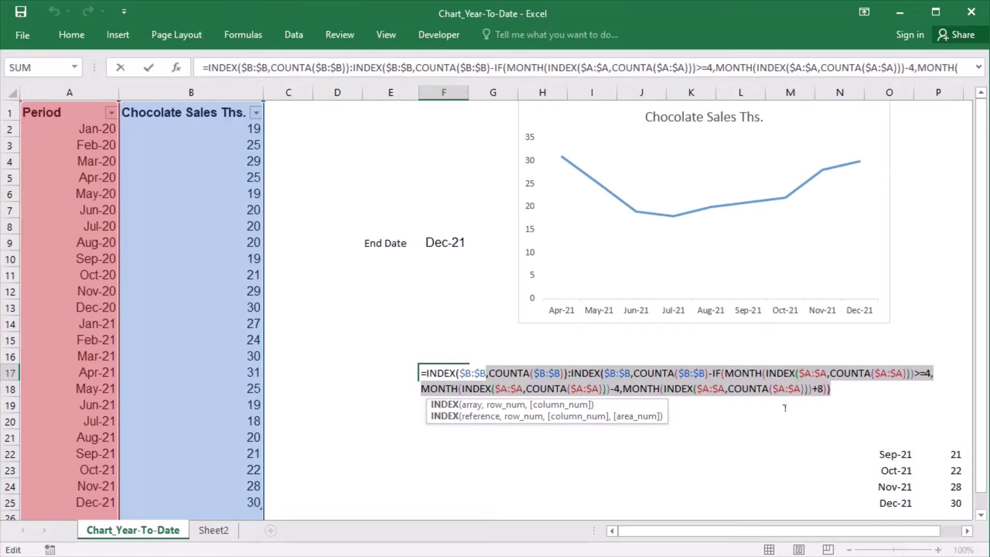
key(Delete)
text(,)
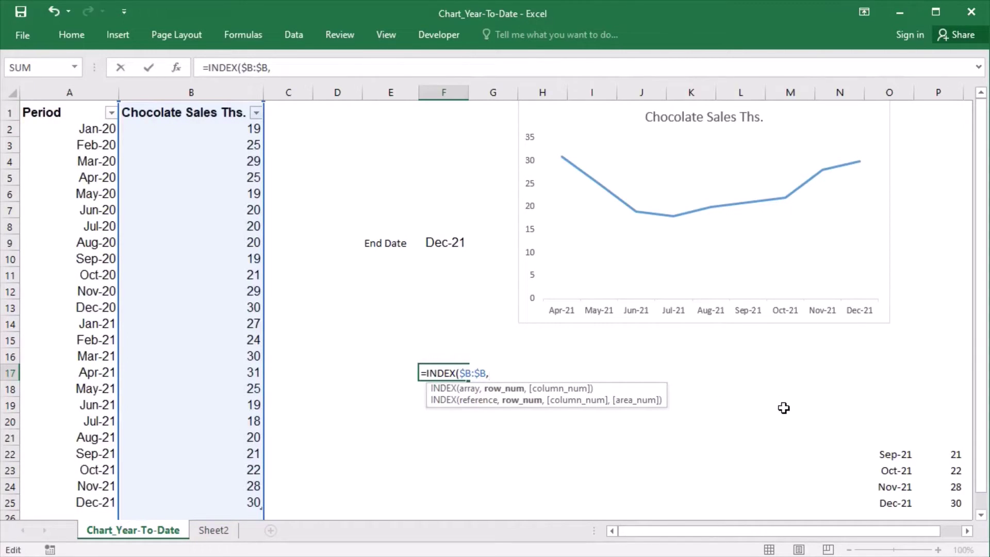
text(match()
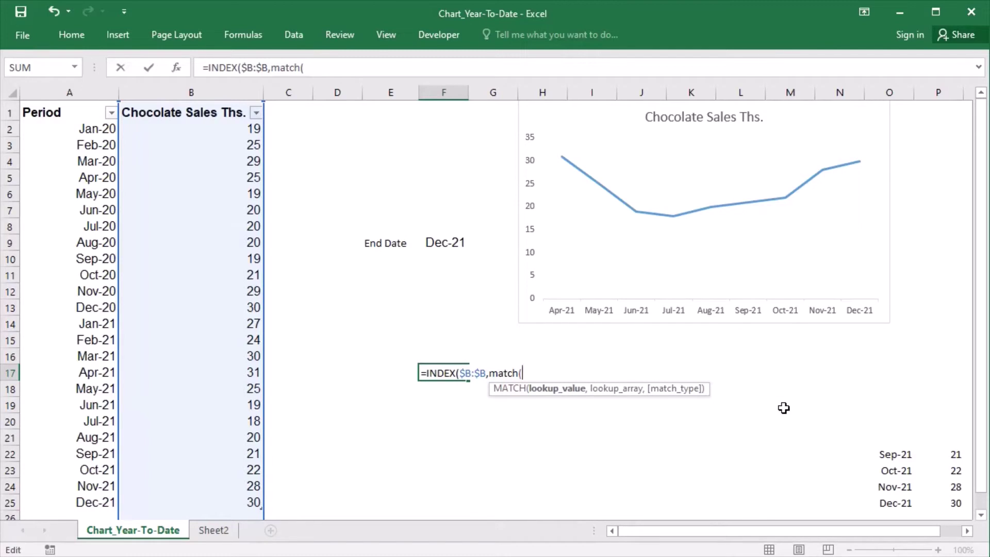
text($f$9)
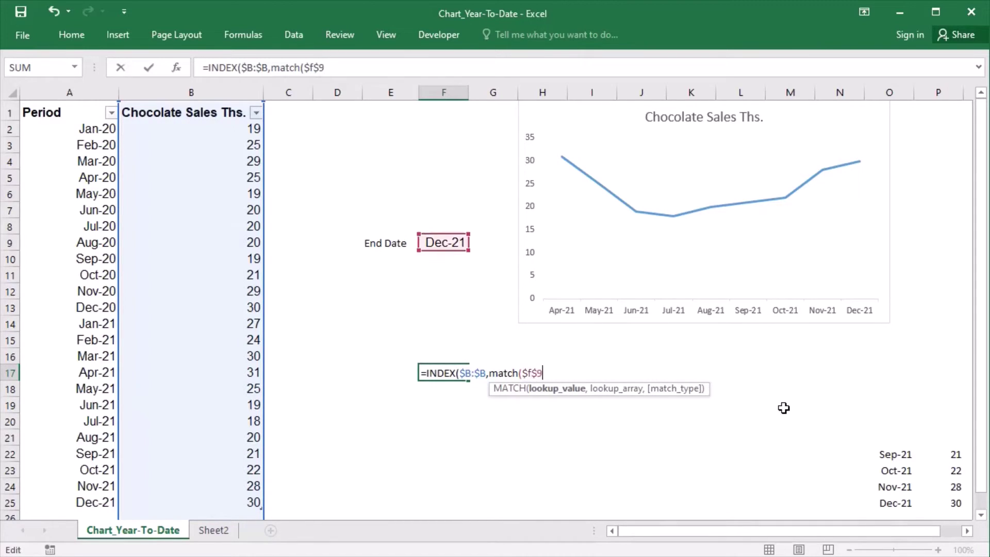
text(,)
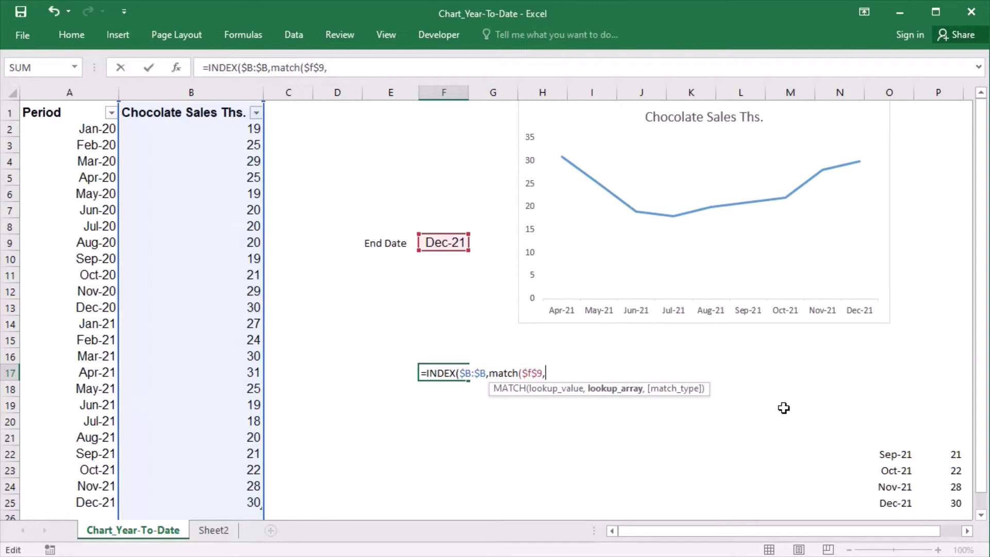
text($a:$a,0)))
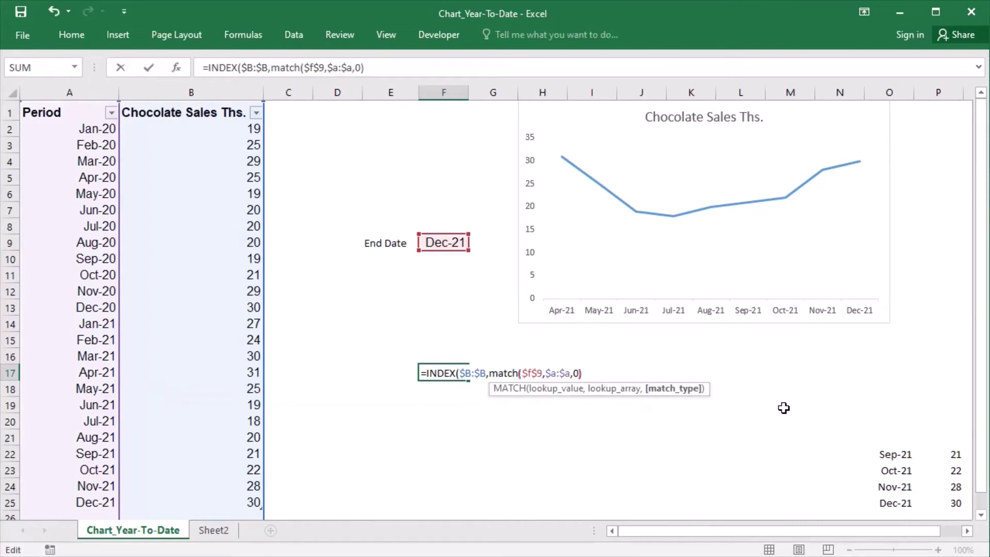
Extend the F17 formula into a range by appending :index($b:$b,match($f$9,$a:$a,0)
text(:index()
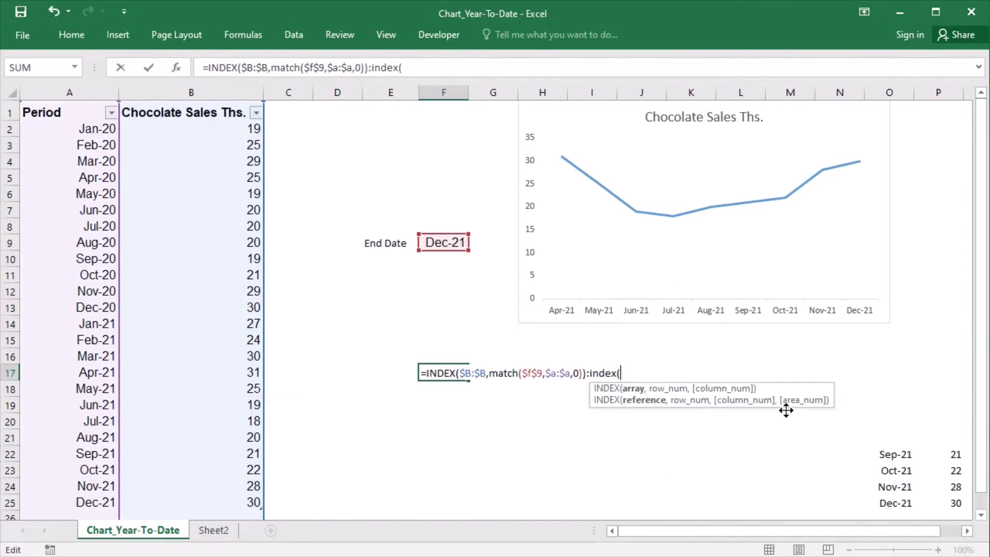
text($b:$b)
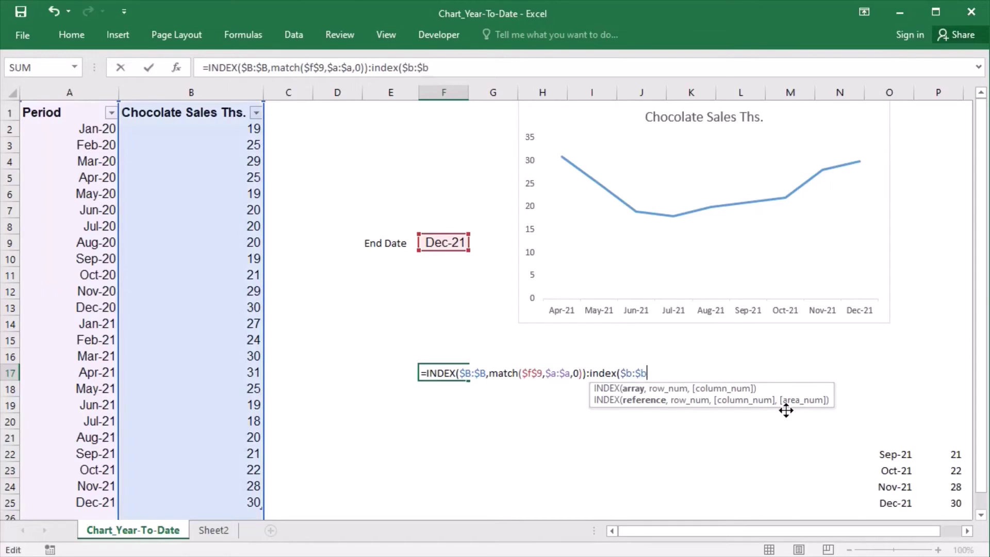
text(,match($)
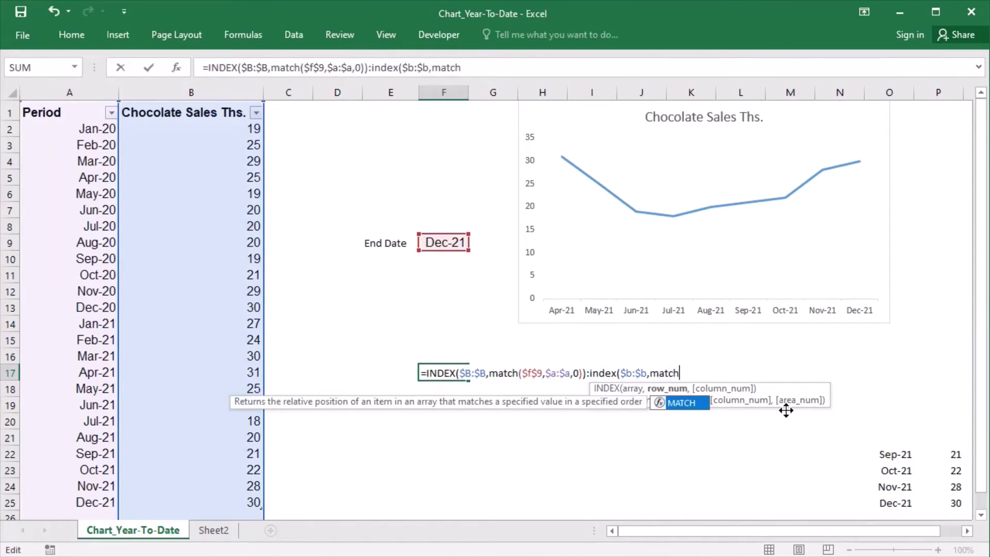
text(f$9,)
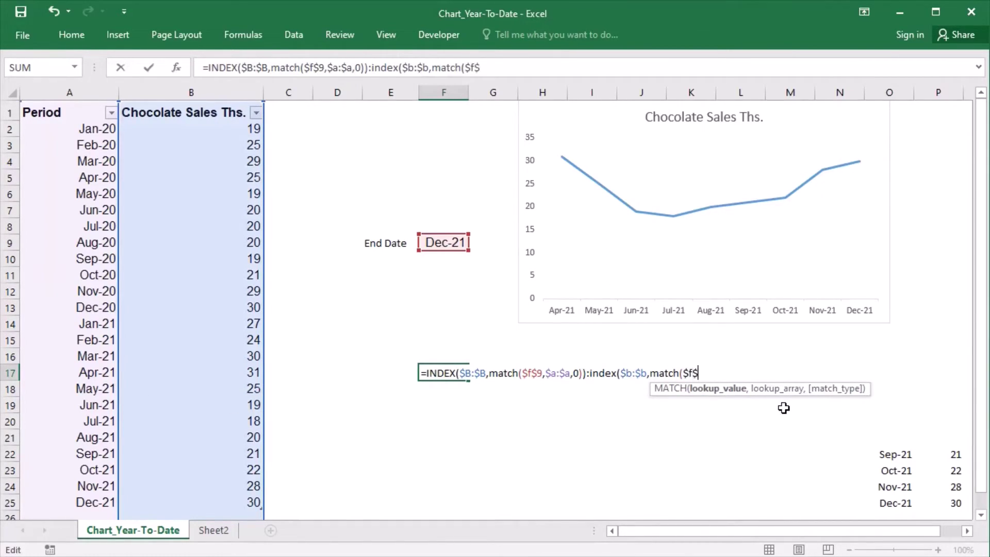
text($a:)
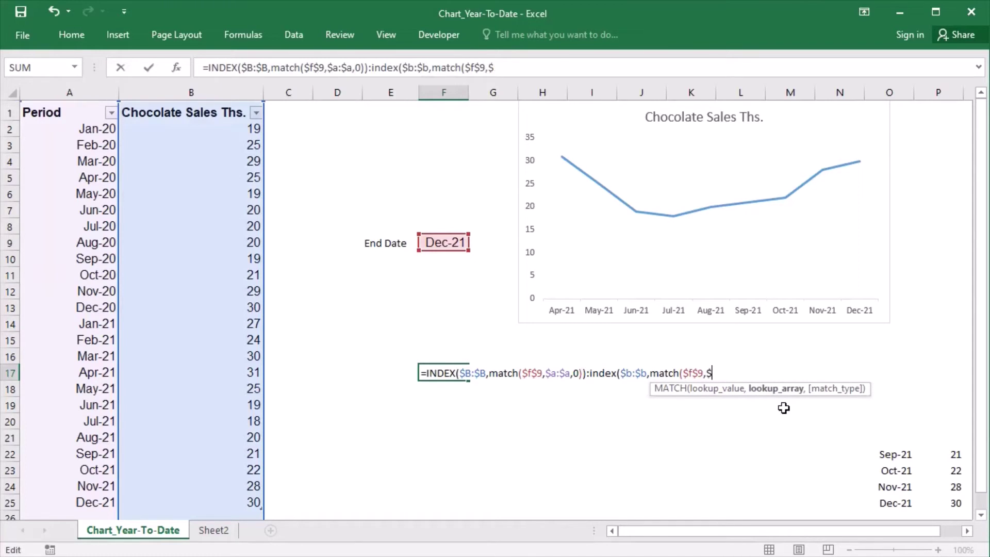
text($a)
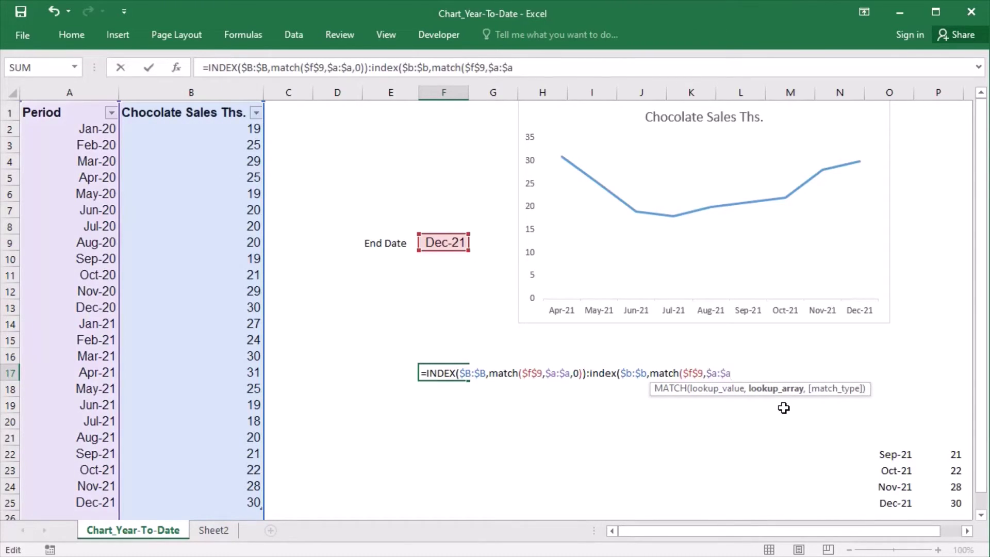
text(,0))
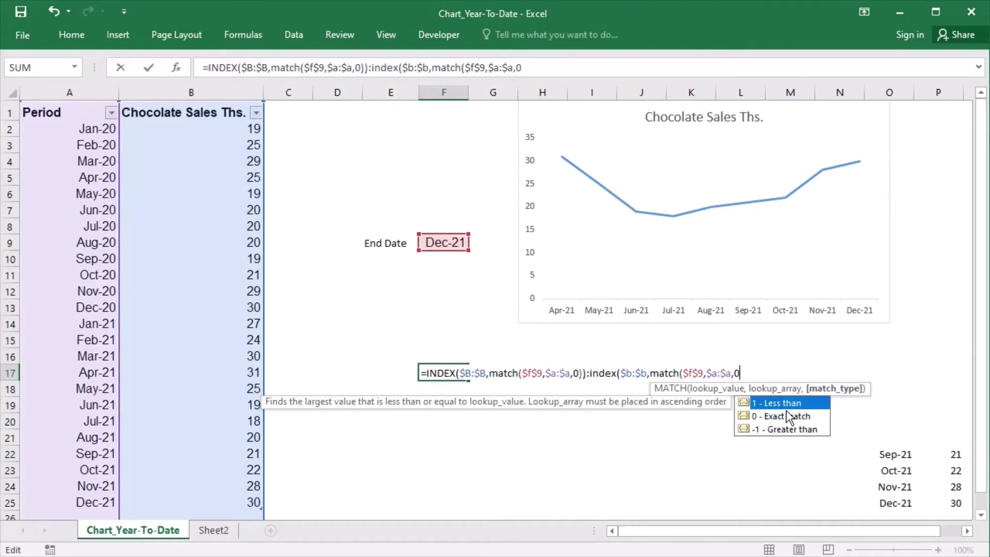
Complete the second INDEX in the F17 formula by appending -min(month($f$9-1),match($f$9,$a:$a,0)-2))
text(-)
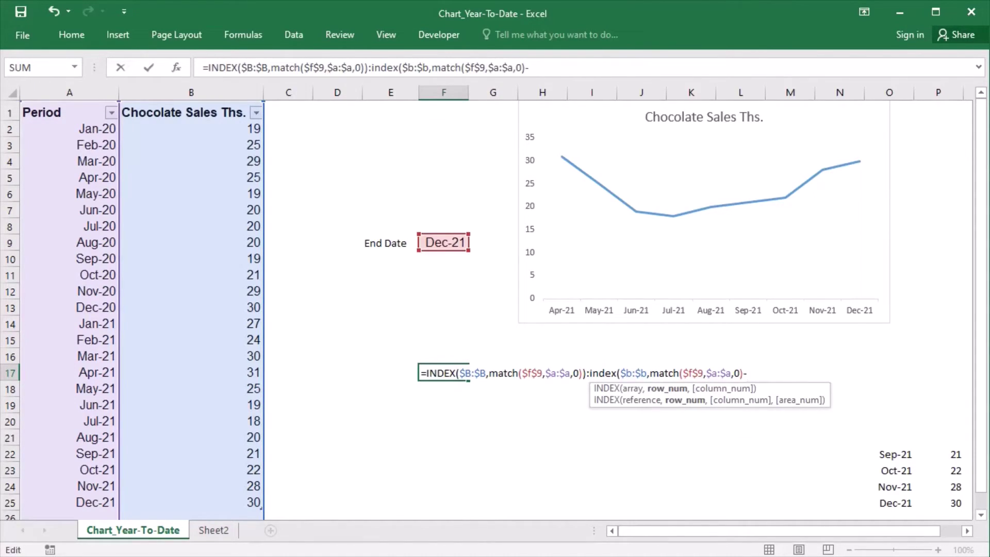
text(min()
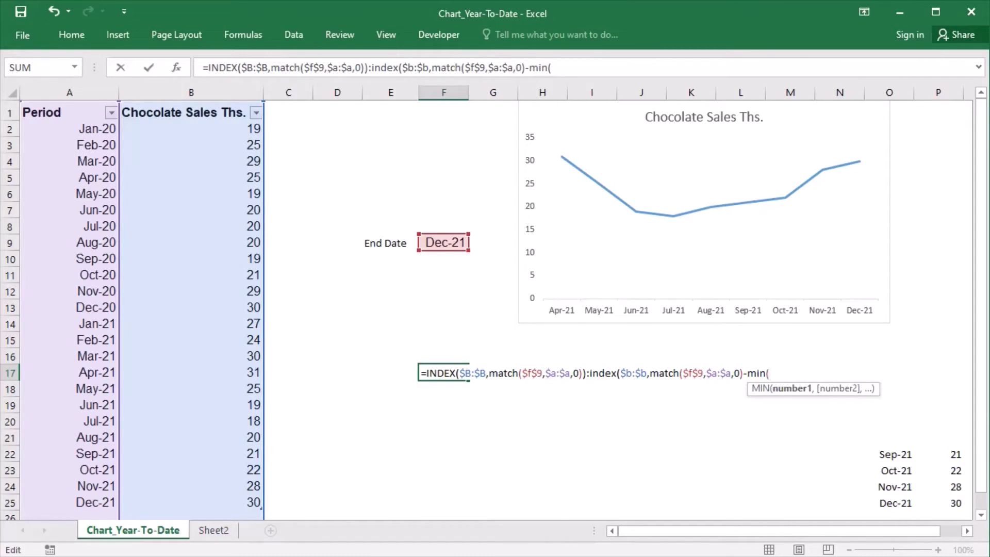
text(month($f$9)
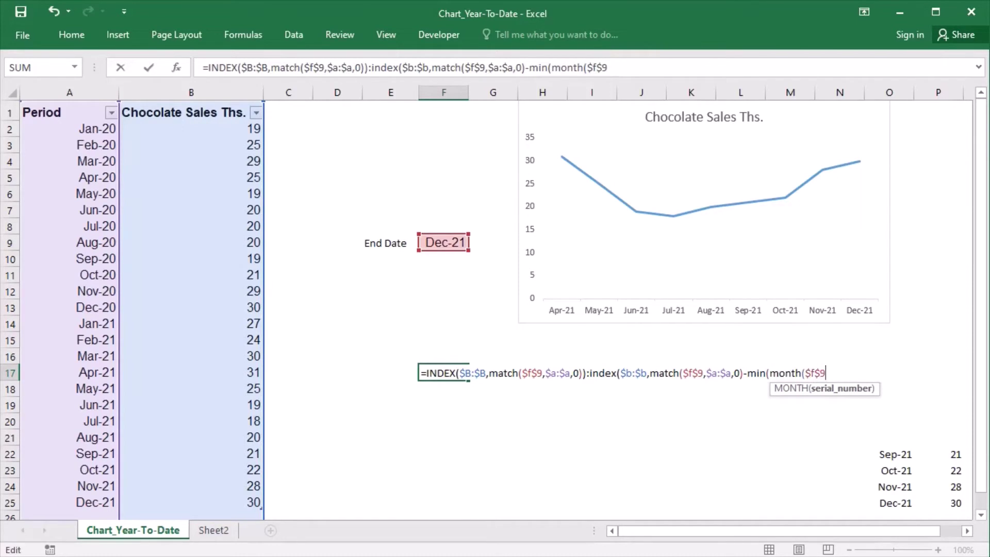
text(-1),)
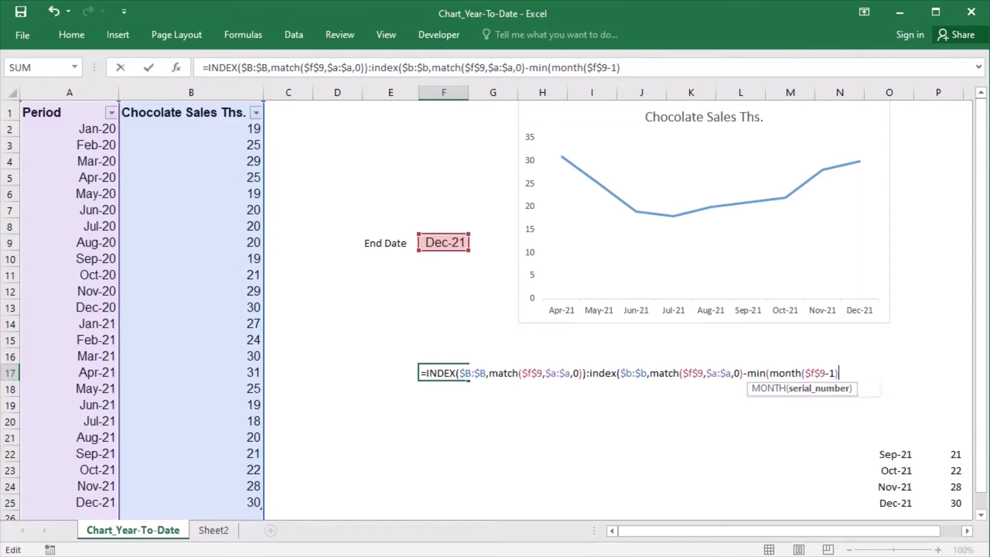
text(match()
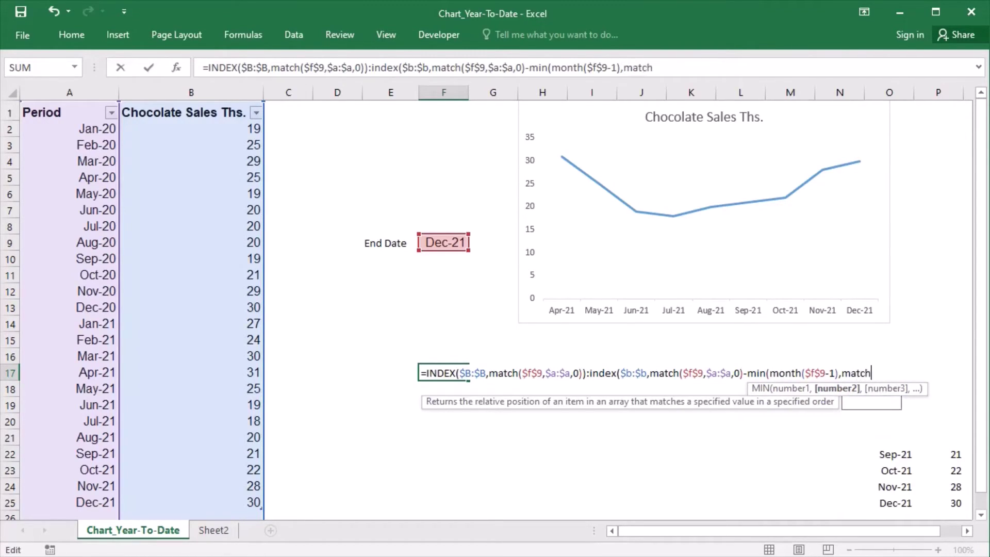
text($f$)
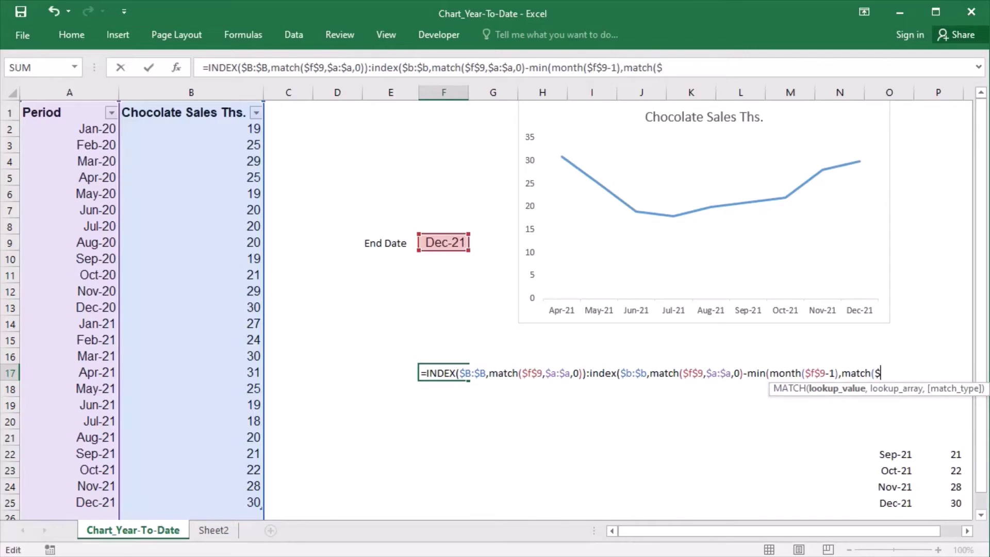
text(9,)
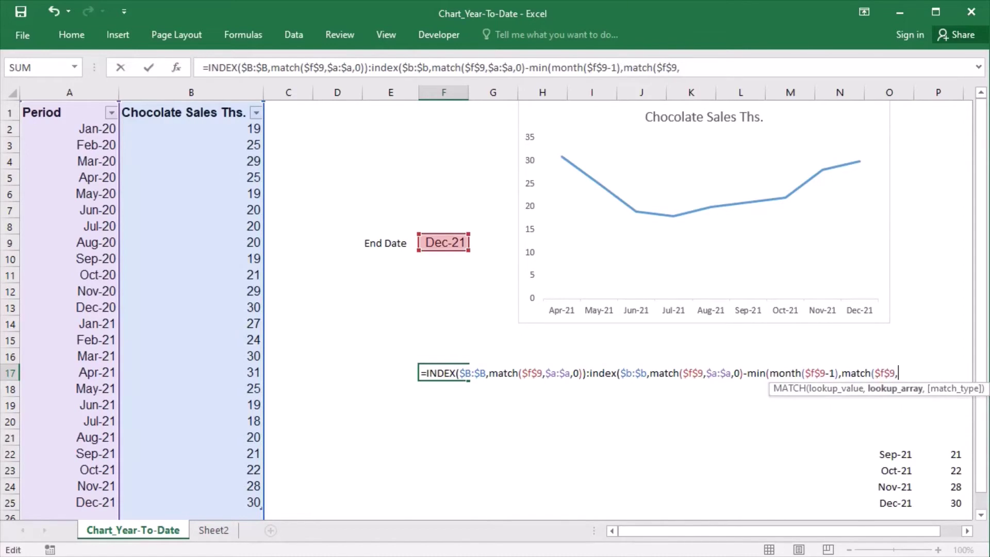
text($a:$a,0))
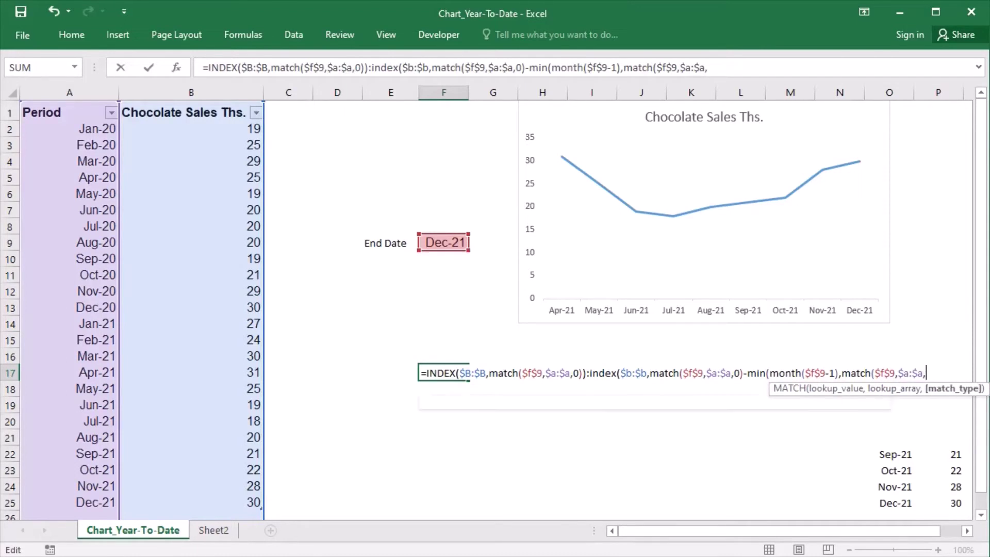
text(-)
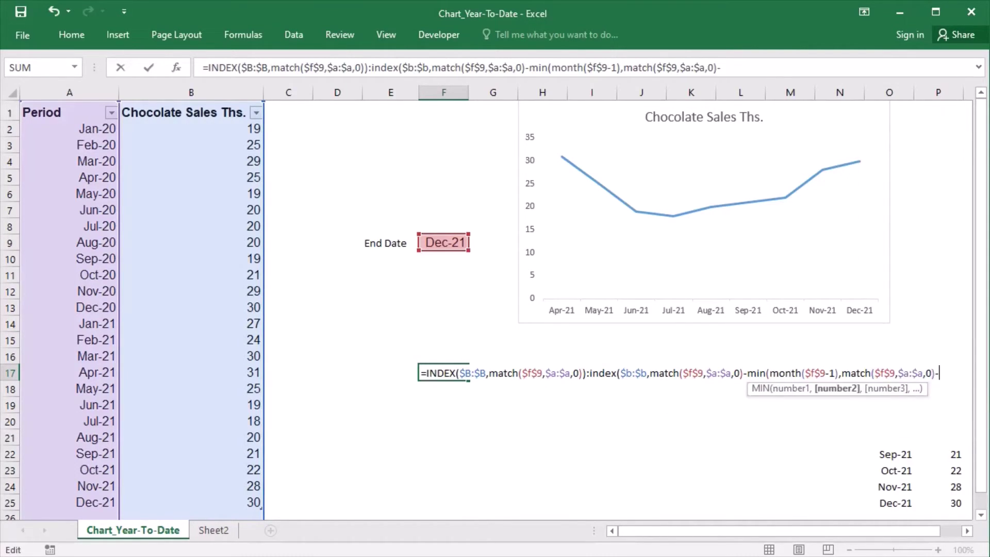
text(2)))
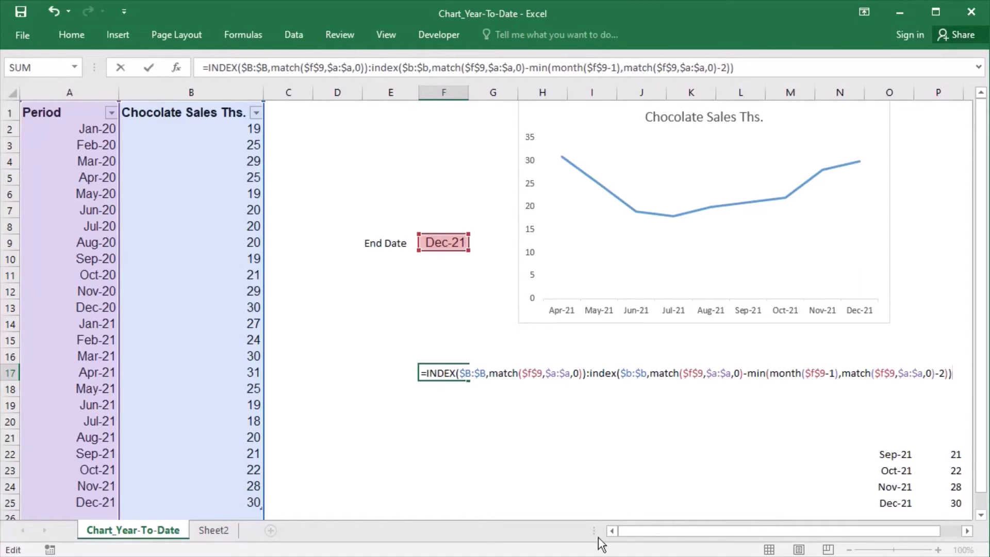
Check the MIN part of the F17 formula and commit the completed formula to the cell
drag(754, 383, 954, 379)
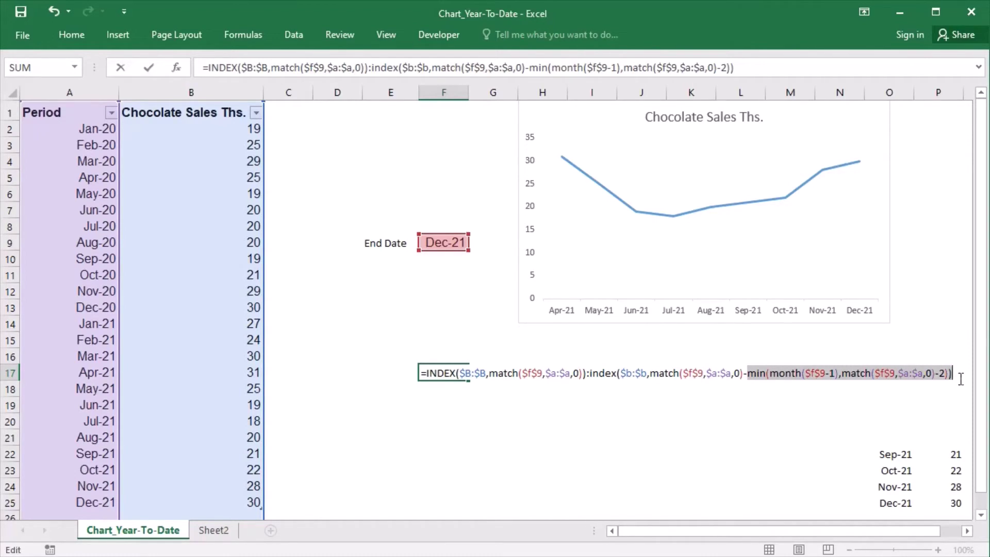
click(961, 379)
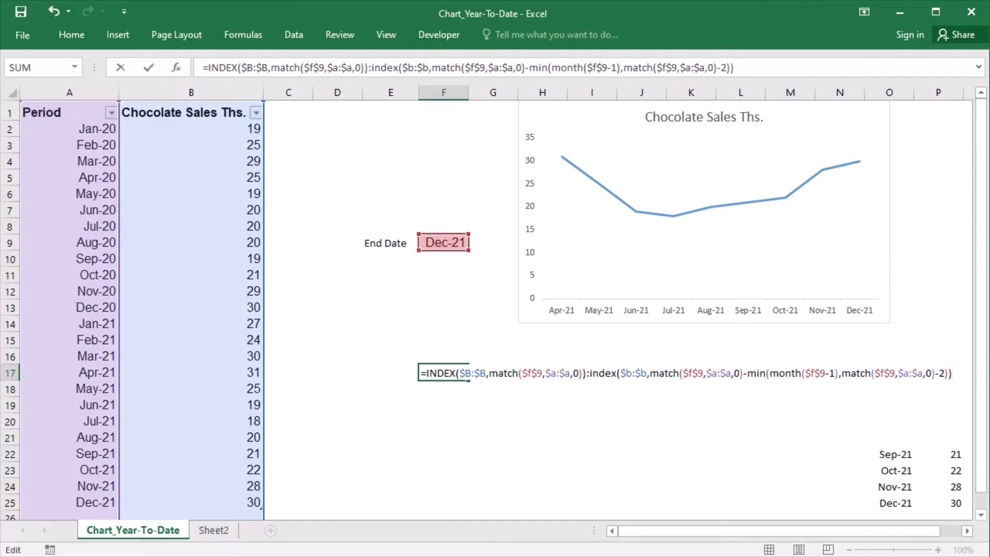
key(Return)
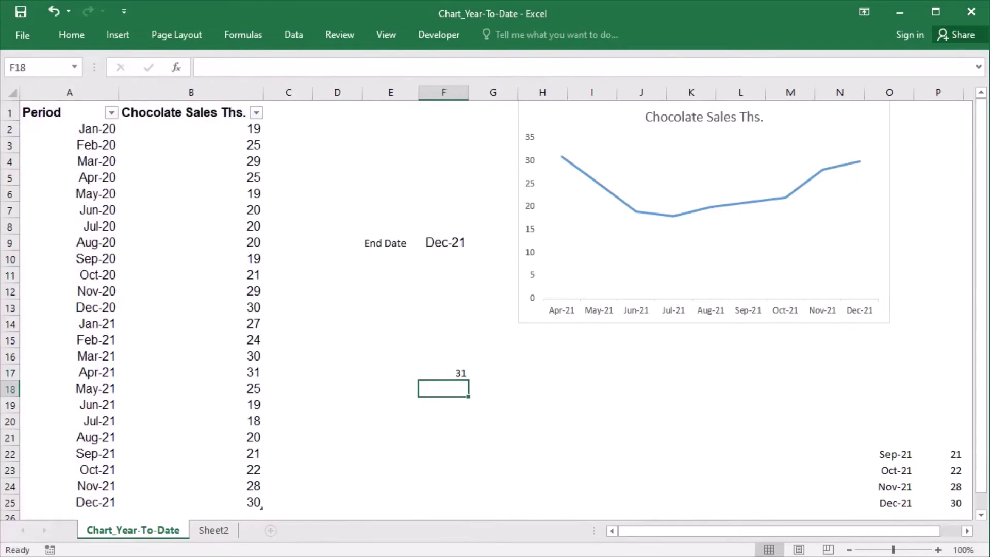
Evaluate the whole F17 expression in place to preview its array of values, and discard the evaluation
double_click(433, 375)
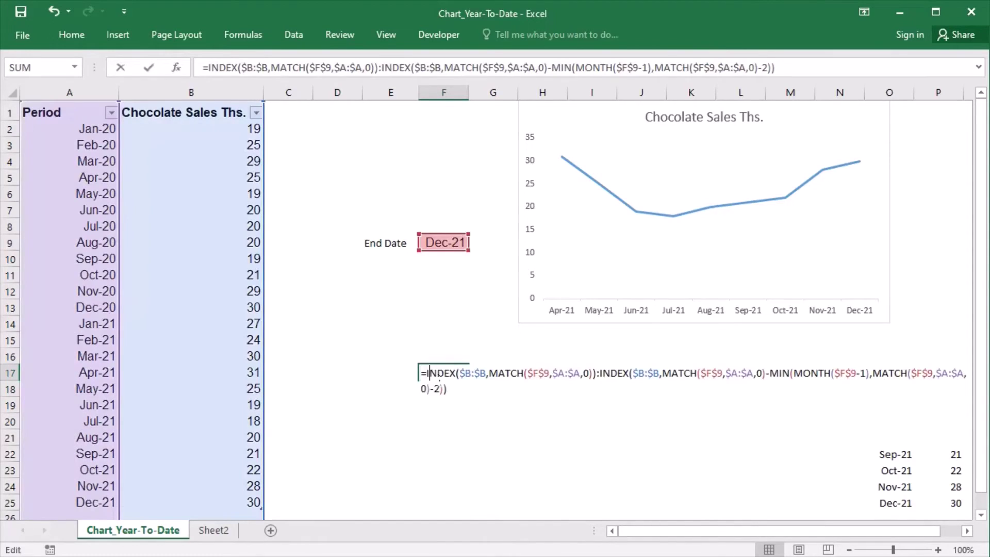
drag(427, 374, 462, 391)
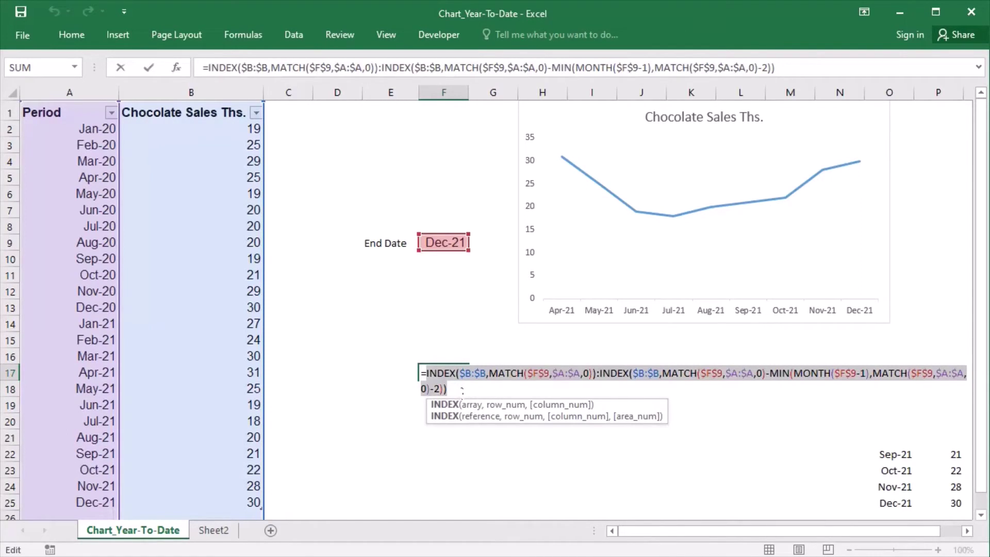
key(F9)
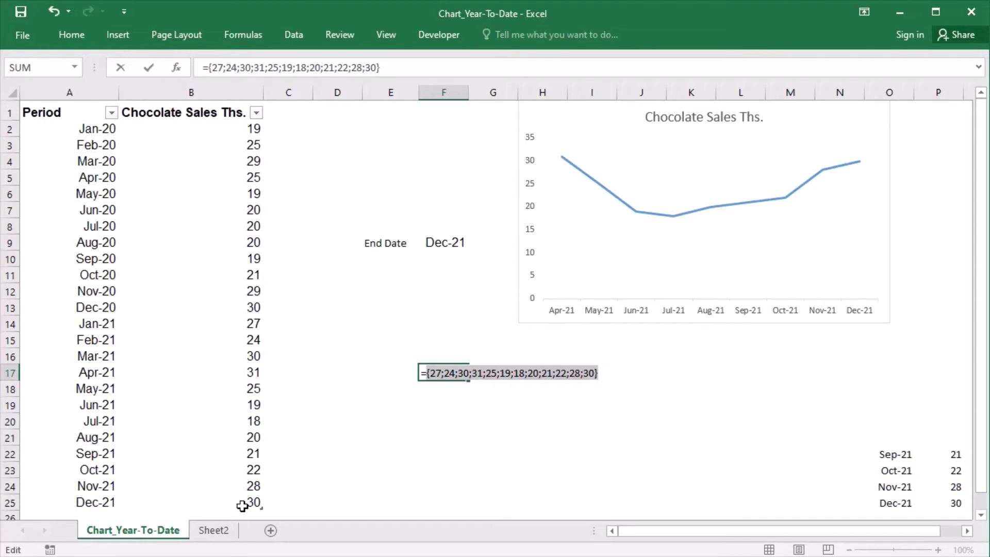
key(Escape)
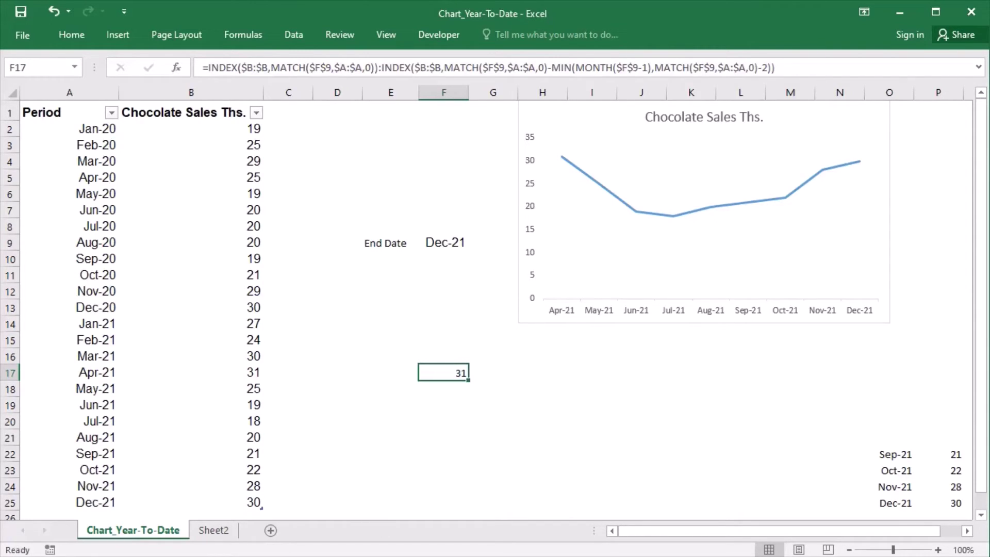
Copy the full formula text from F17 and leave the cell without editing it
double_click(449, 378)
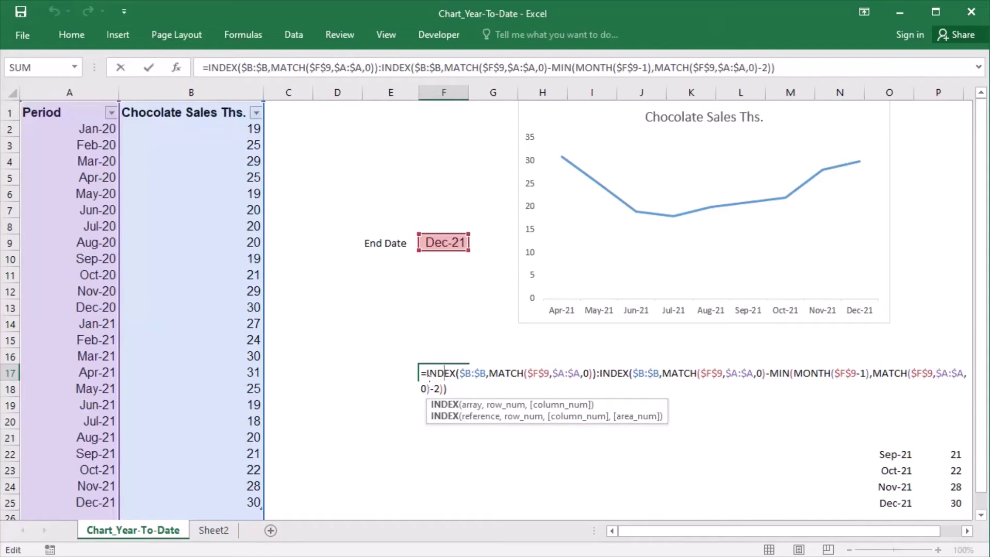
drag(428, 374, 447, 390)
key(ctrl+c)
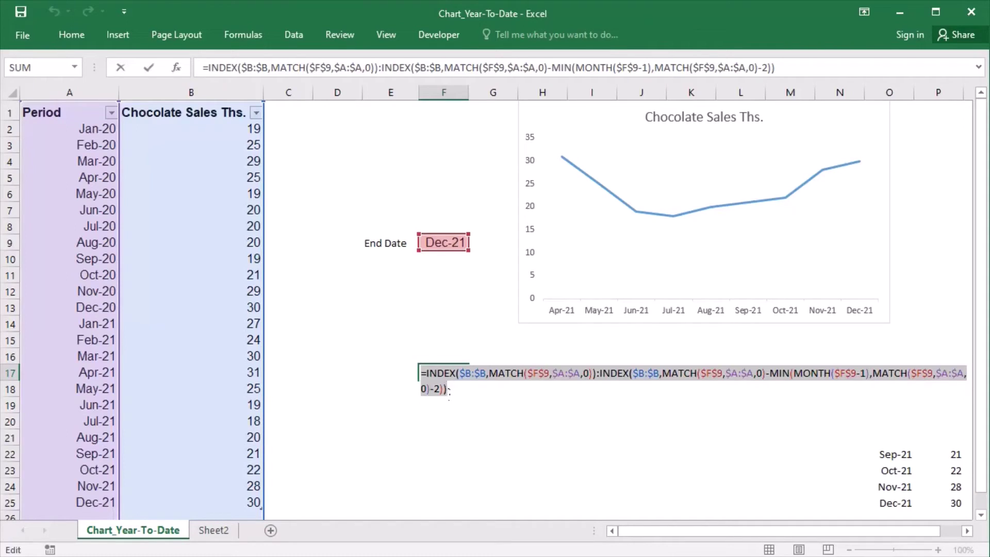
key(Escape)
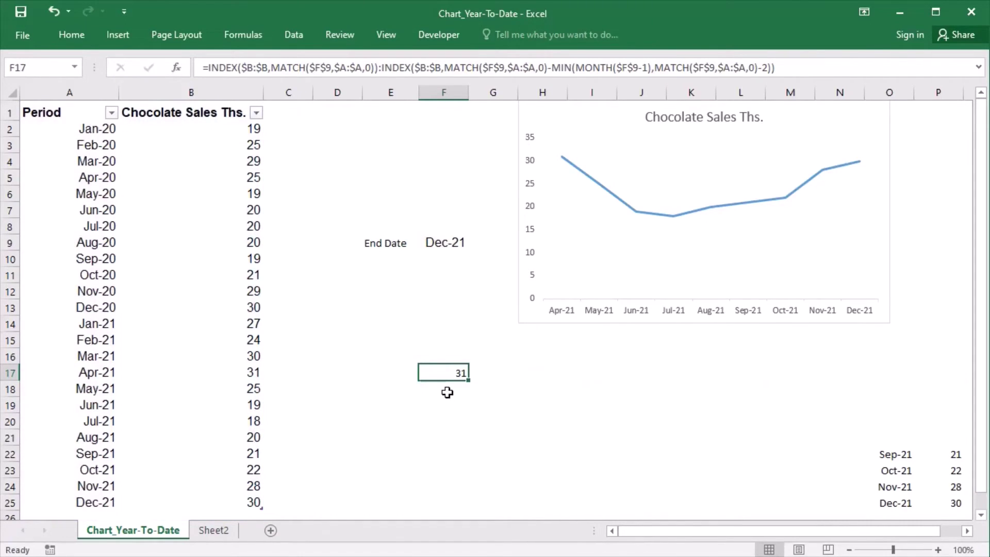
Replace the reference of the named range ytdvalues with the copied F17 formula and save it
click(255, 44)
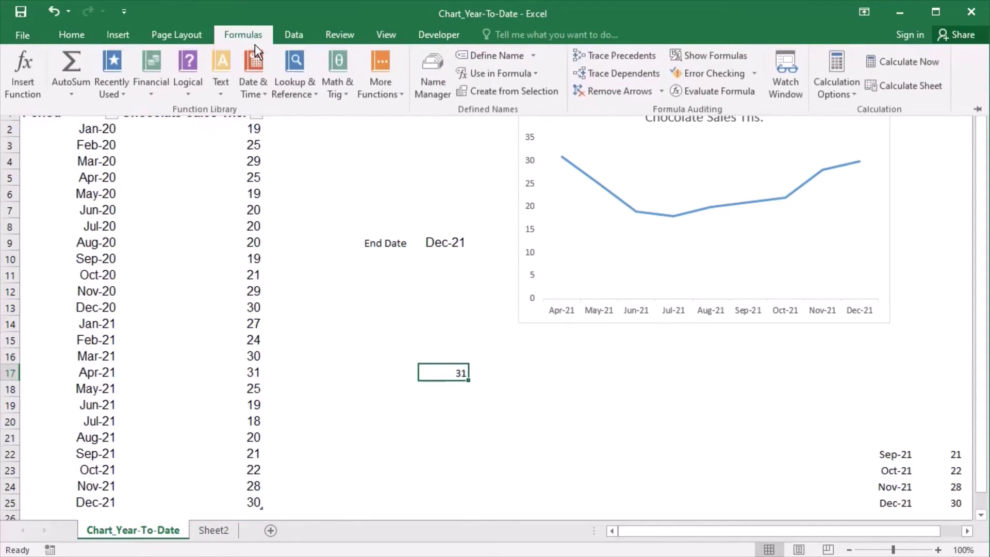
click(442, 74)
click(315, 162)
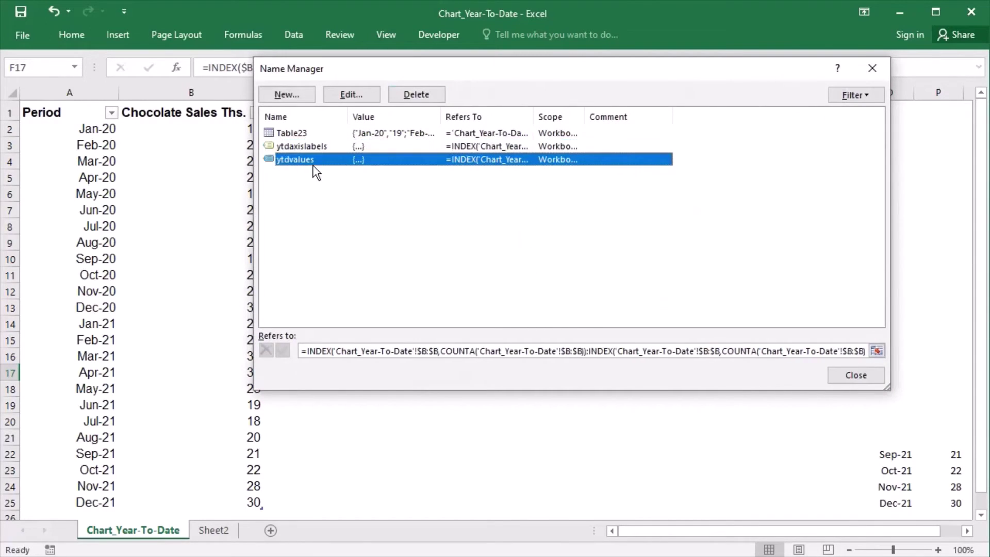
click(312, 352)
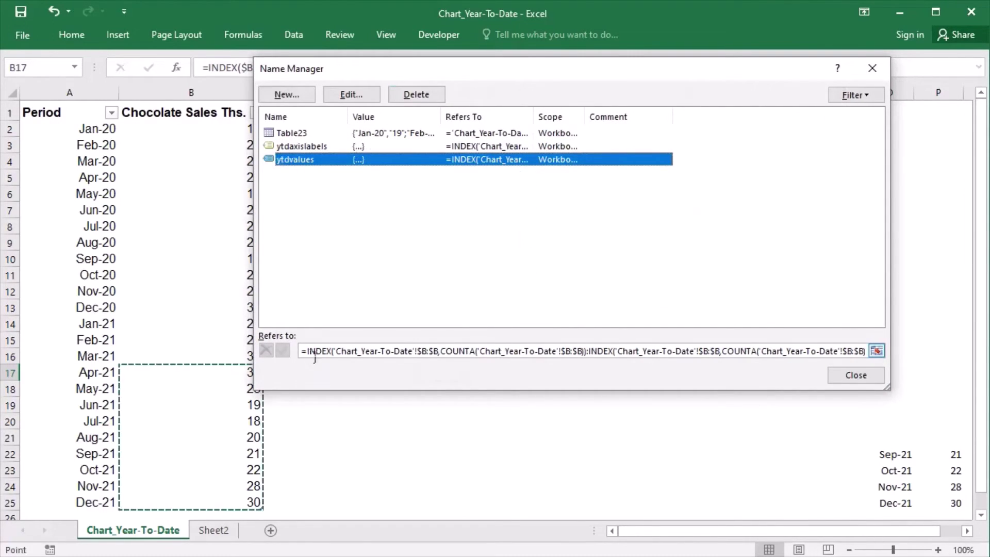
key(End)
key(Delete)
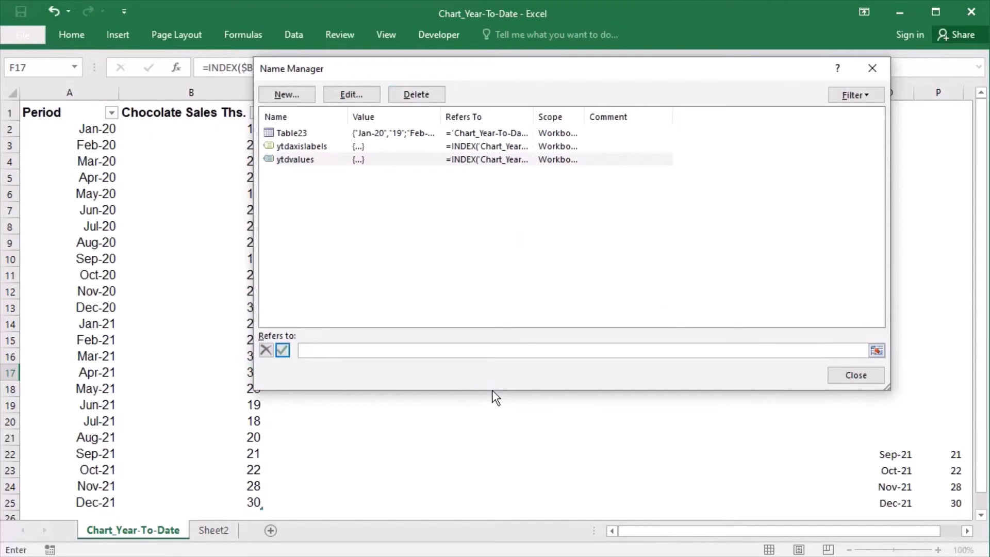
key(ctrl+v)
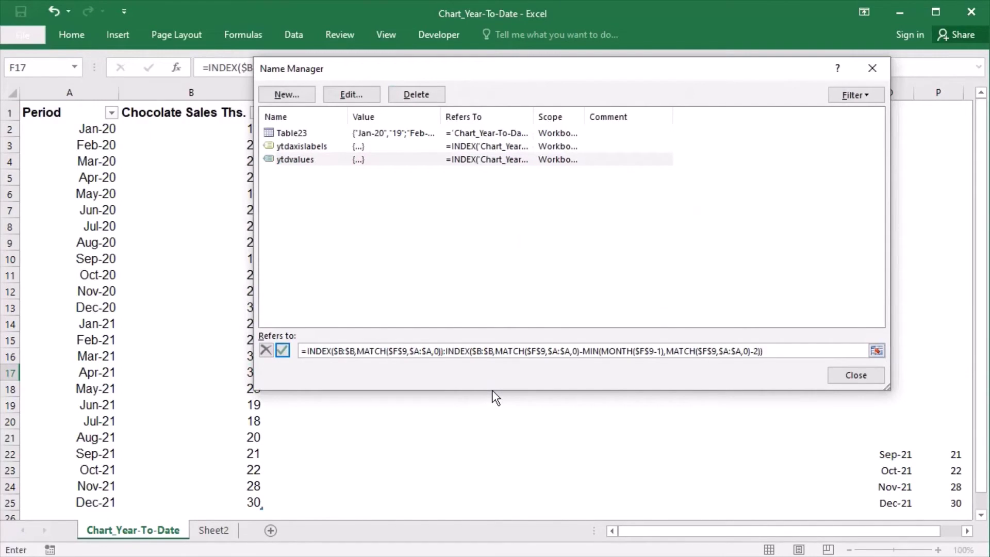
click(283, 352)
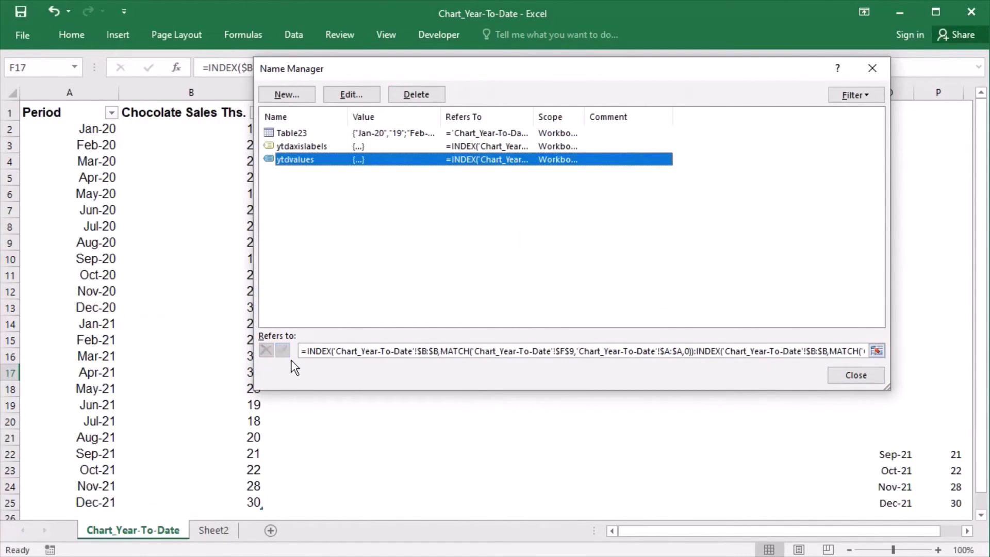
Replace the reference of the named range ytdaxislabels with the same copied formula
click(322, 149)
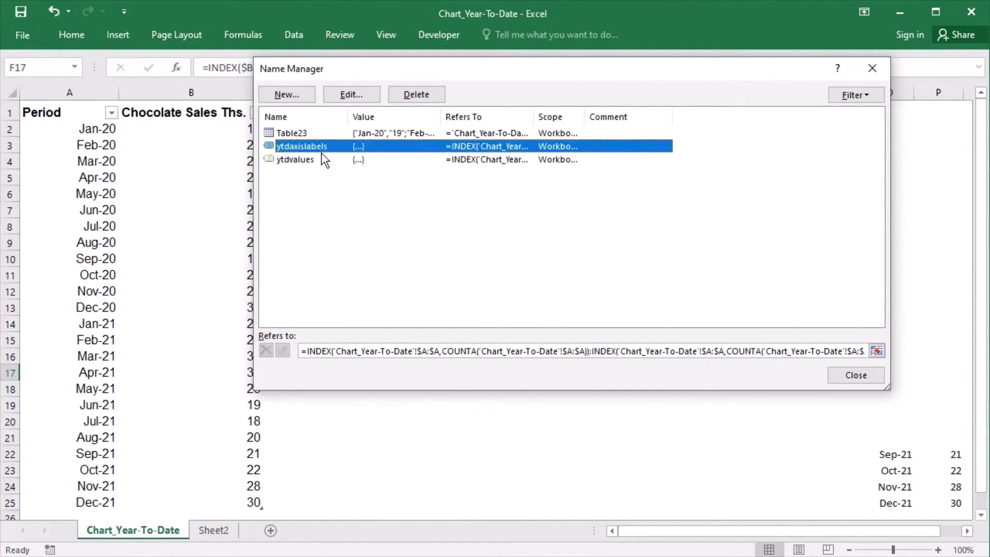
click(309, 352)
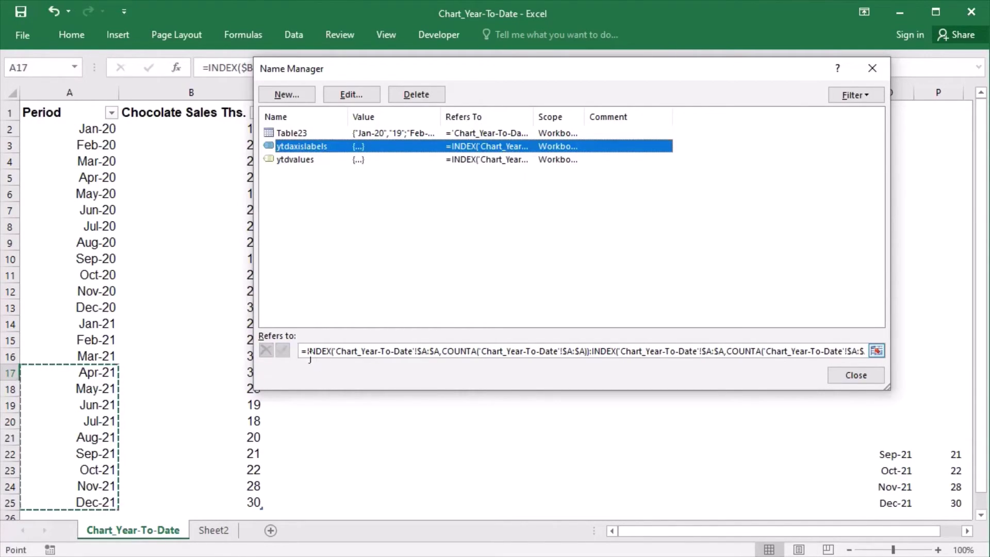
drag(314, 353, 475, 385)
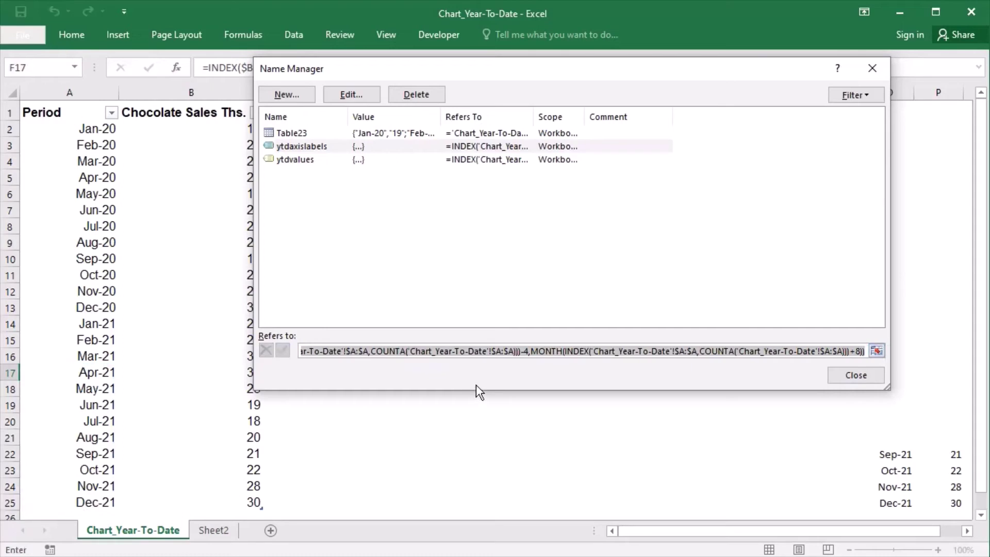
key(BackSpace)
key(ctrl+v)
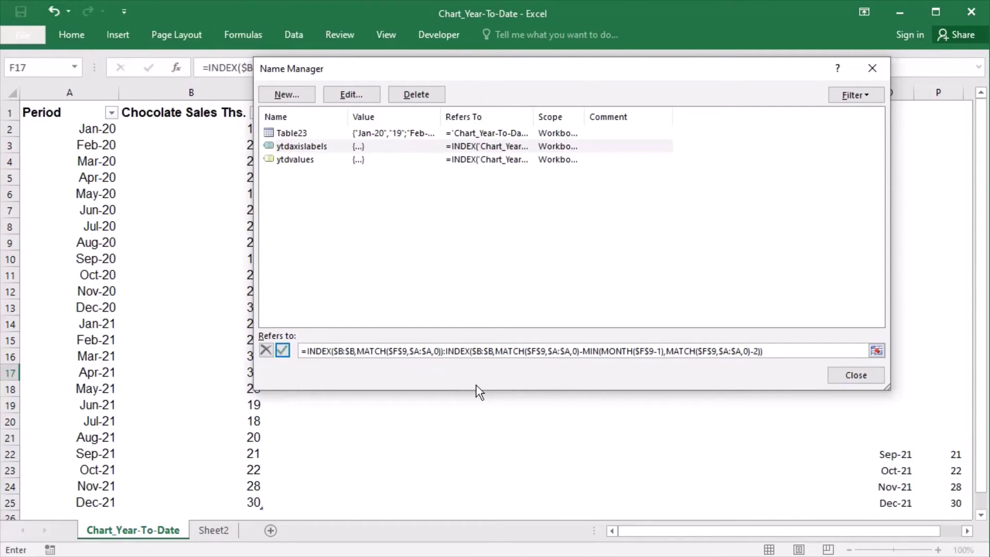
Change $B:$B to $A:$A in both INDEX functions of the ytdaxislabels reference, save it and close the Name Manager
click(349, 355)
key(BackSpace)
text(a)
click(357, 354)
key(BackSpace)
text(a)
click(485, 355)
key(BackSpace)
text(a)
key(BackSpace)
text(a)
click(292, 356)
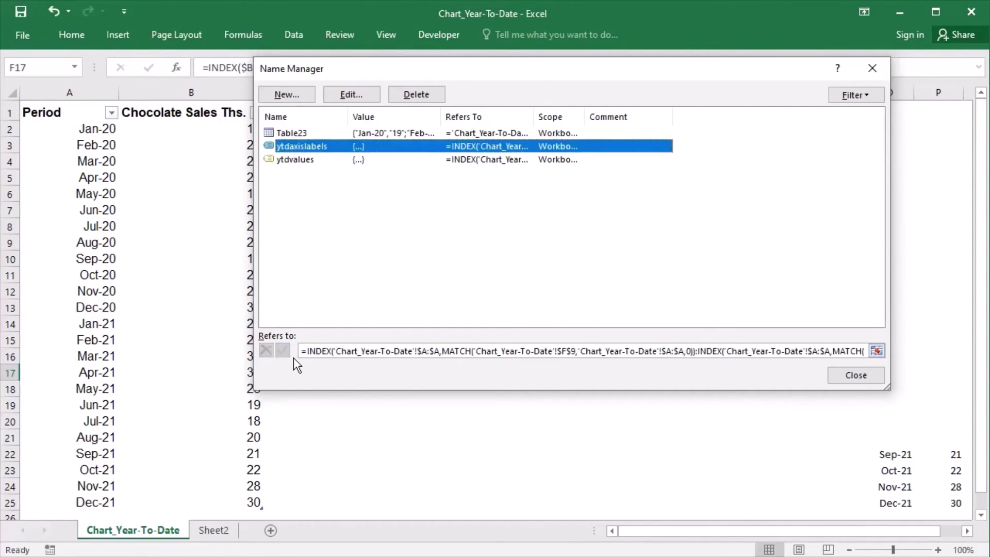
click(845, 376)
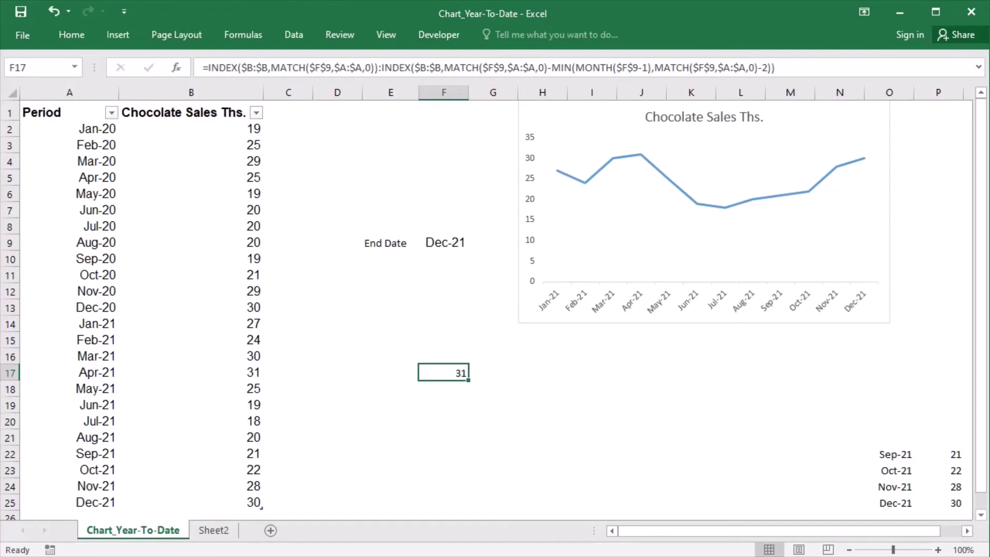
Insert if(month($f$9)>=4, at the start of the MIN arguments in the F17 formula
click(583, 77)
text(if()
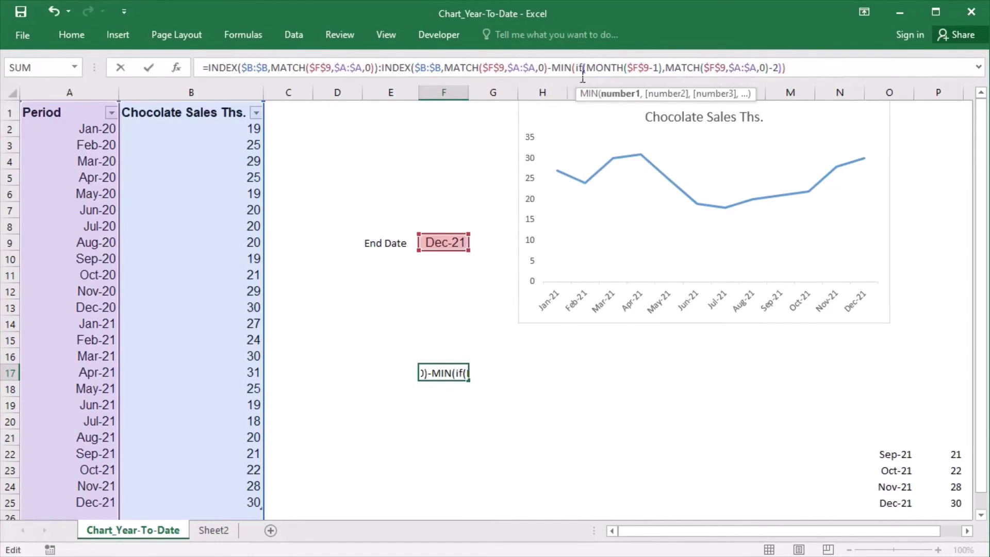
text(month()
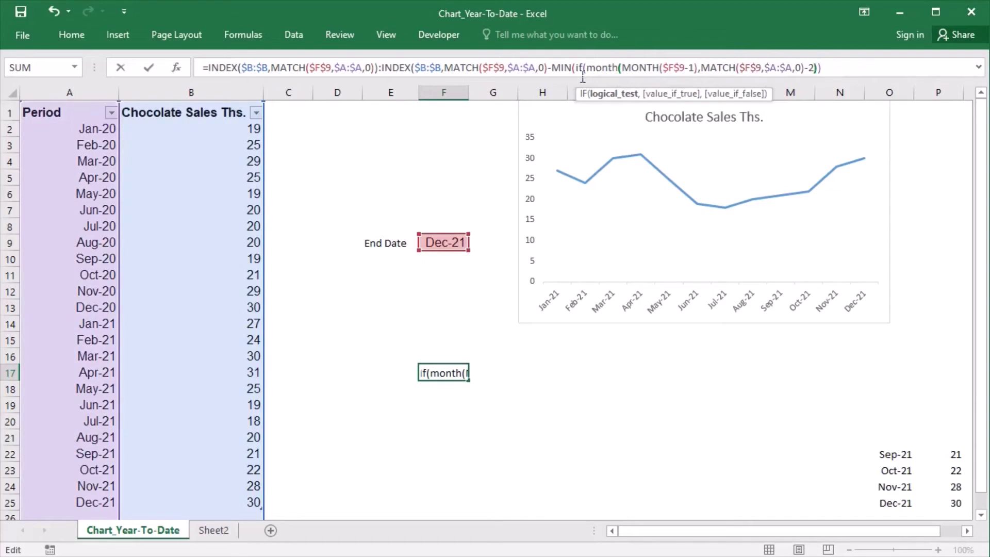
text($f$9)>=)
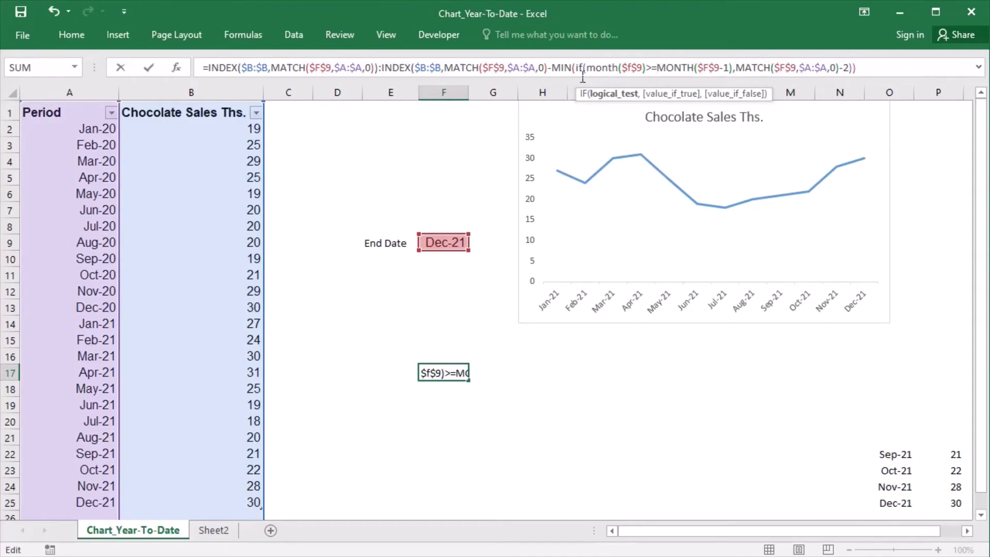
text(4,)
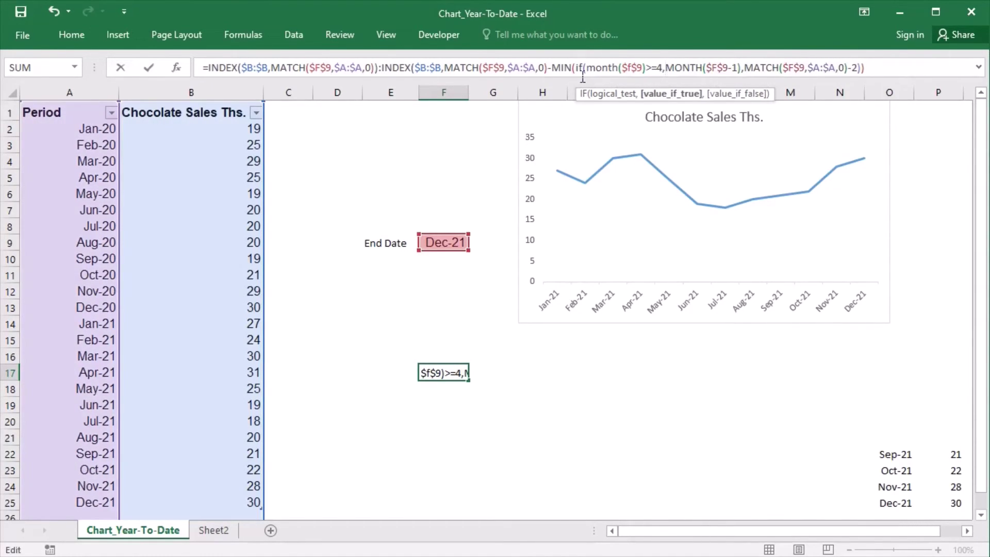
Change MONTH($F$9-1) to MONTH($F$9)-4 as the IF function's true value in the F17 formula
click(736, 73)
text())
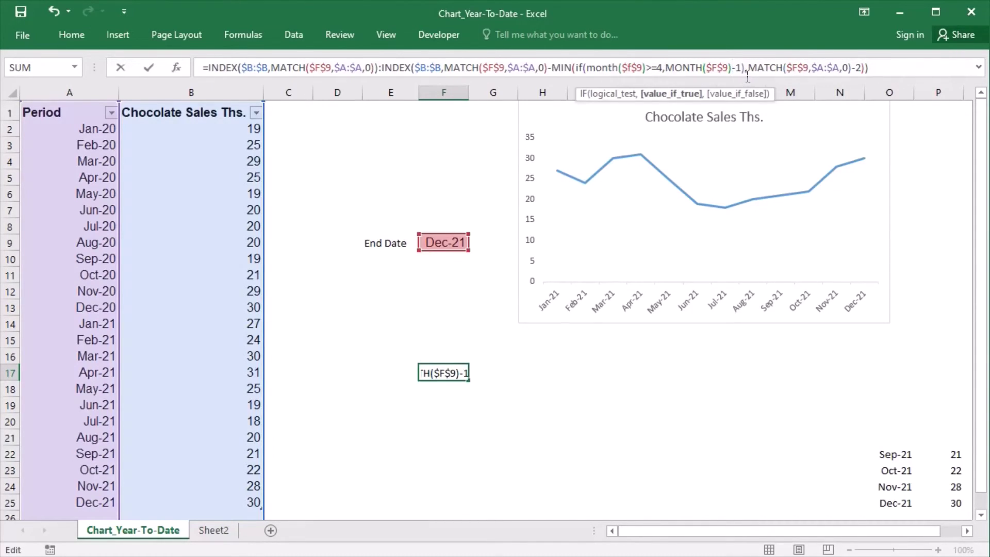
click(747, 76)
key(BackSpace)
text(4)
key(Delete)
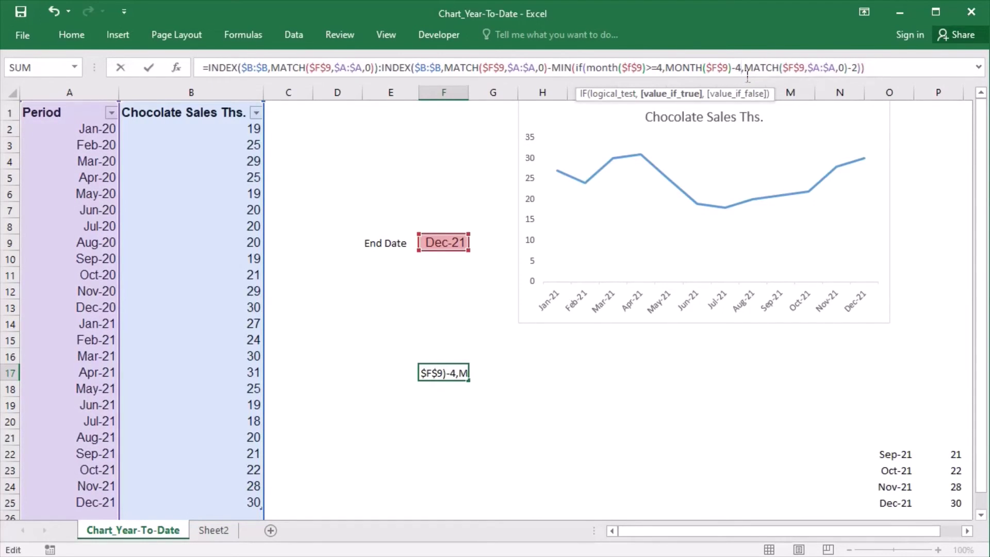
Add month($f$9)+8 as the IF function's false value, close the IF and commit the F17 formula
text(,)
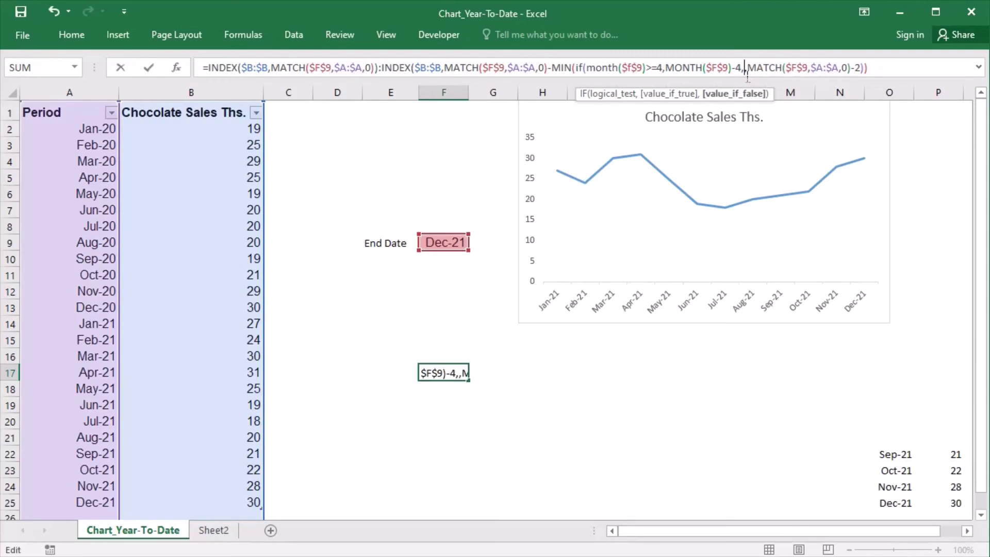
text(month($)
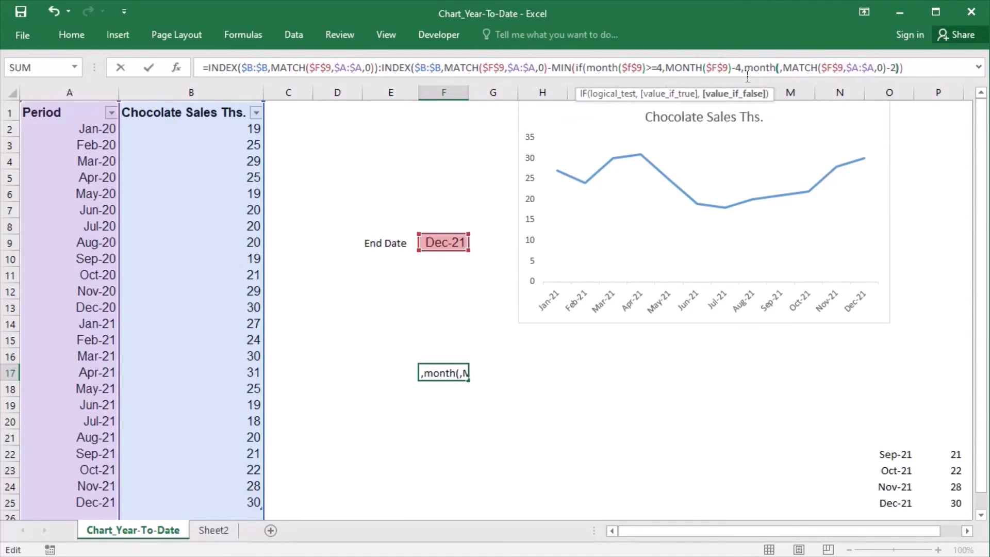
text(f$9))
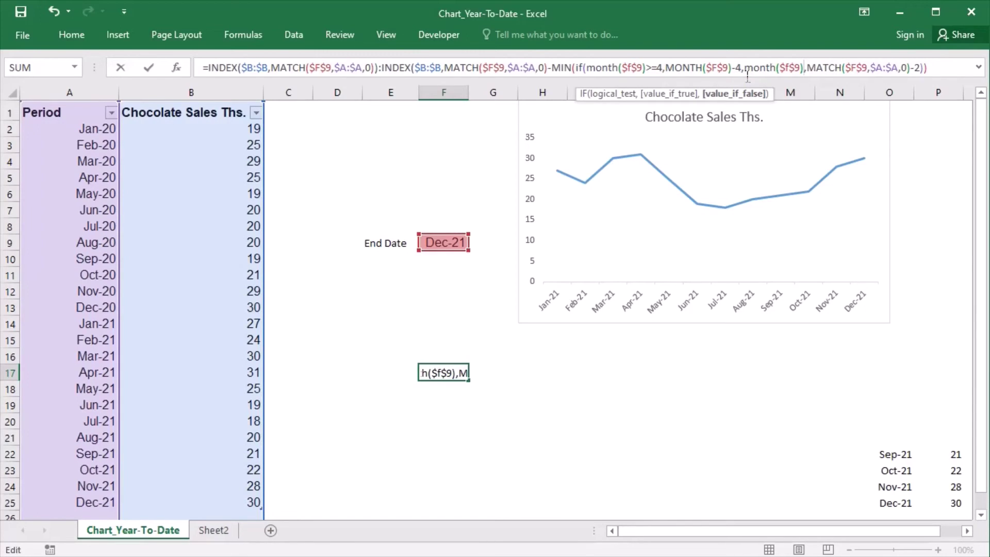
text(+8)
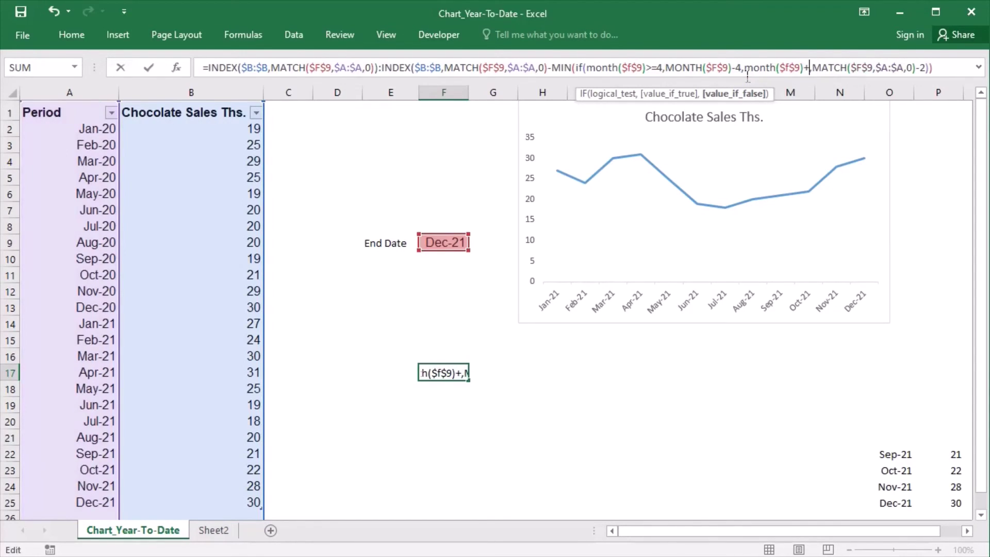
text())
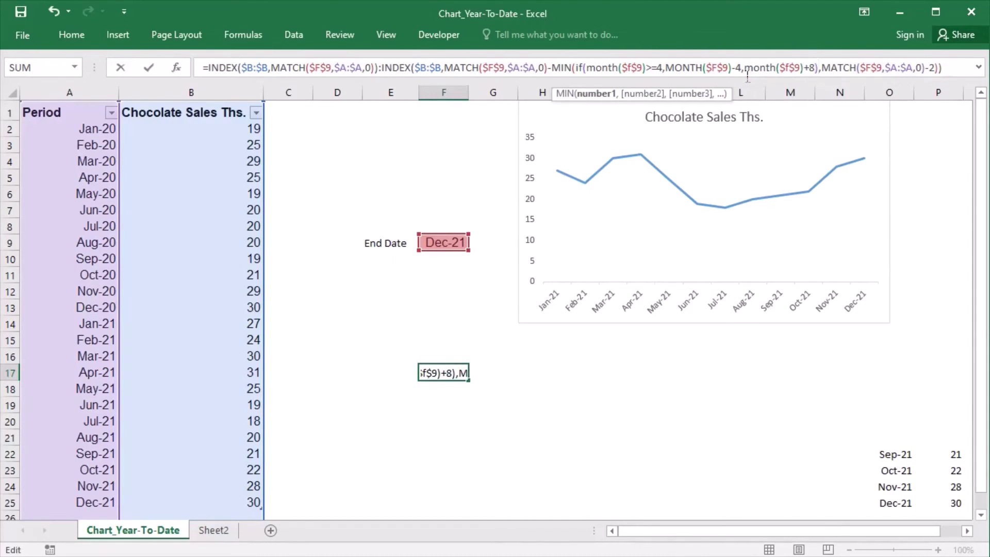
key(Return)
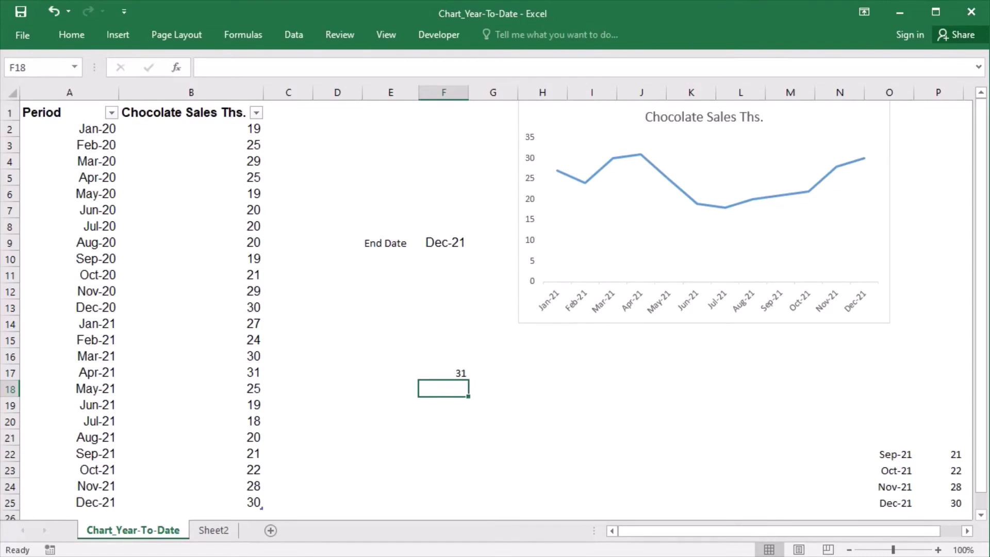
Copy the complete formula text from cell F17, leaving the cell unchanged
double_click(449, 375)
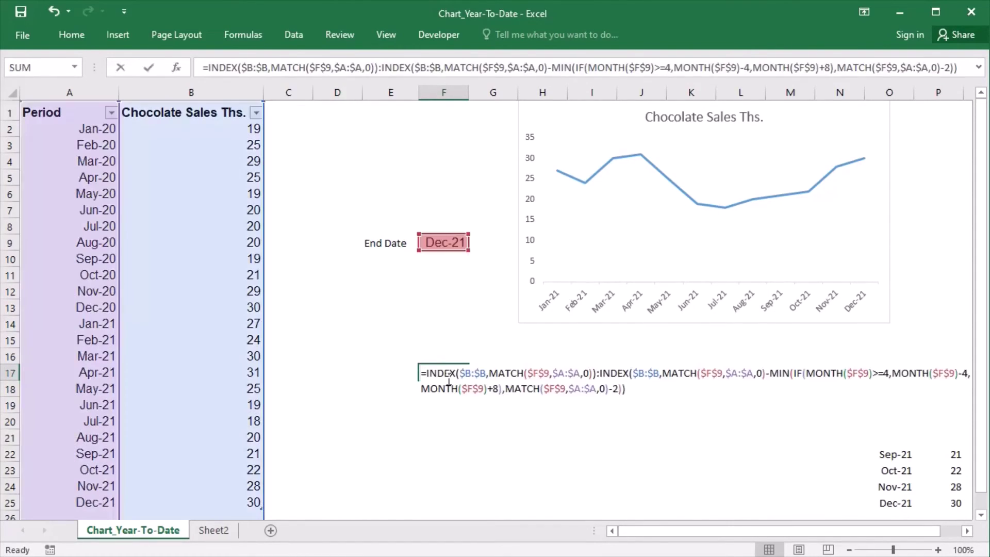
drag(422, 374, 656, 405)
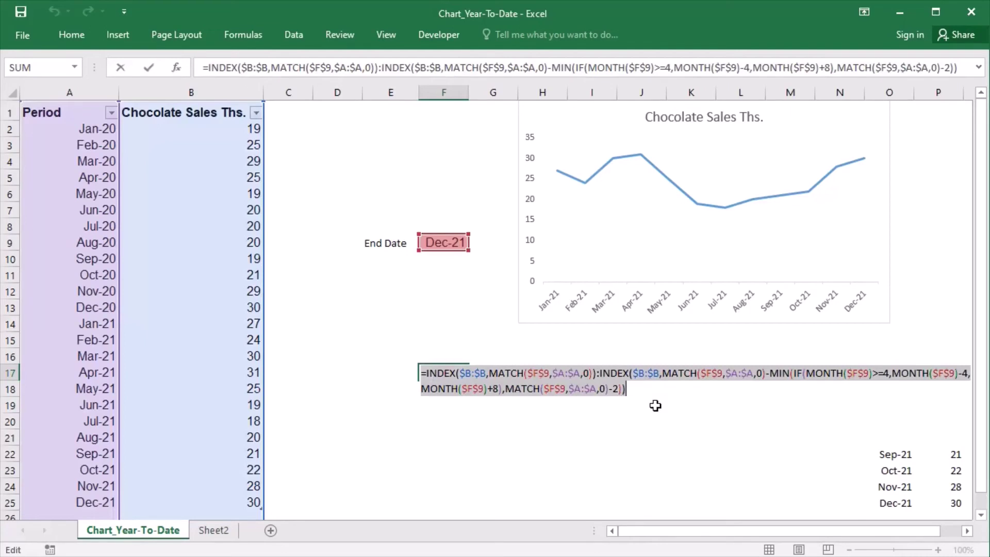
key(Escape)
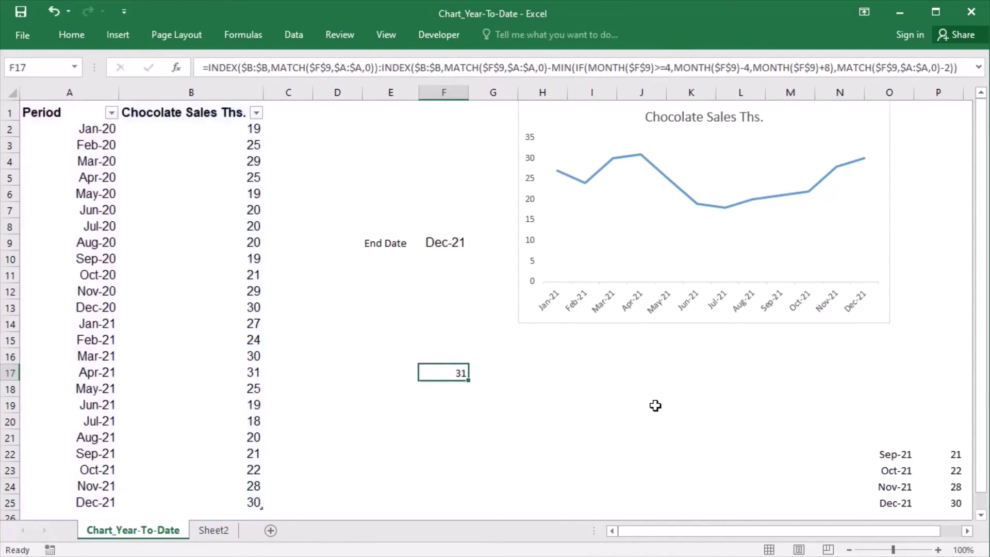
Replace the reference of the ytdvalues name with the copied April-start formula in the Name Manager and save it
click(262, 45)
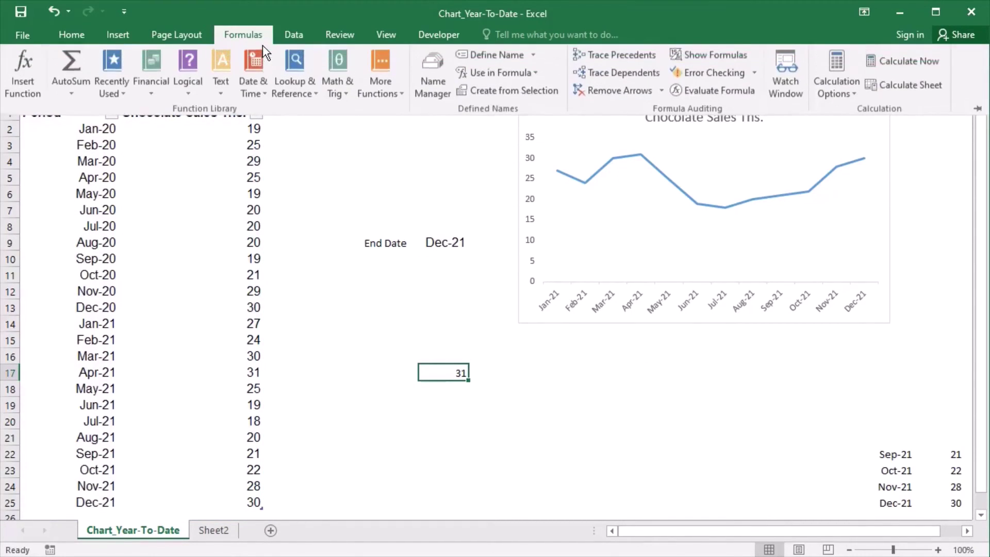
click(433, 74)
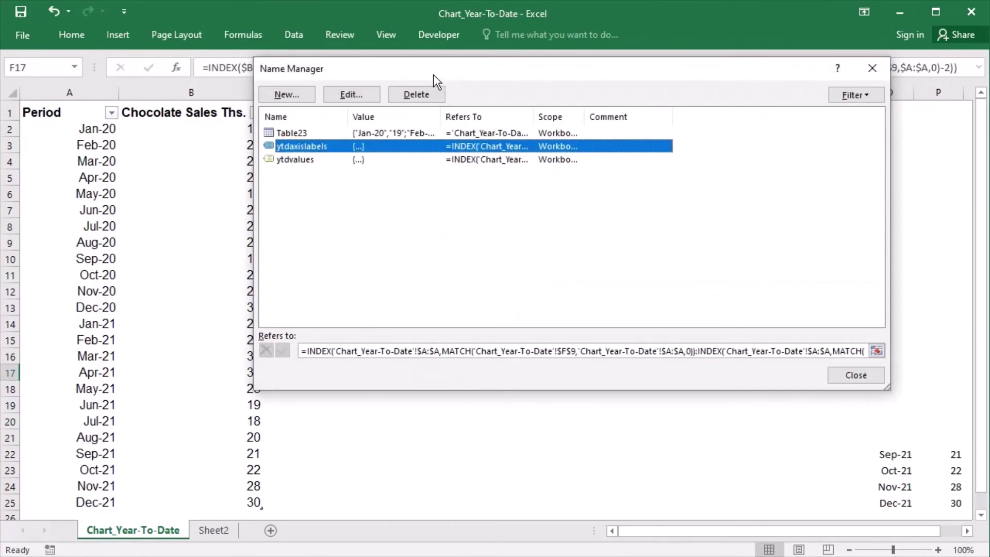
click(321, 169)
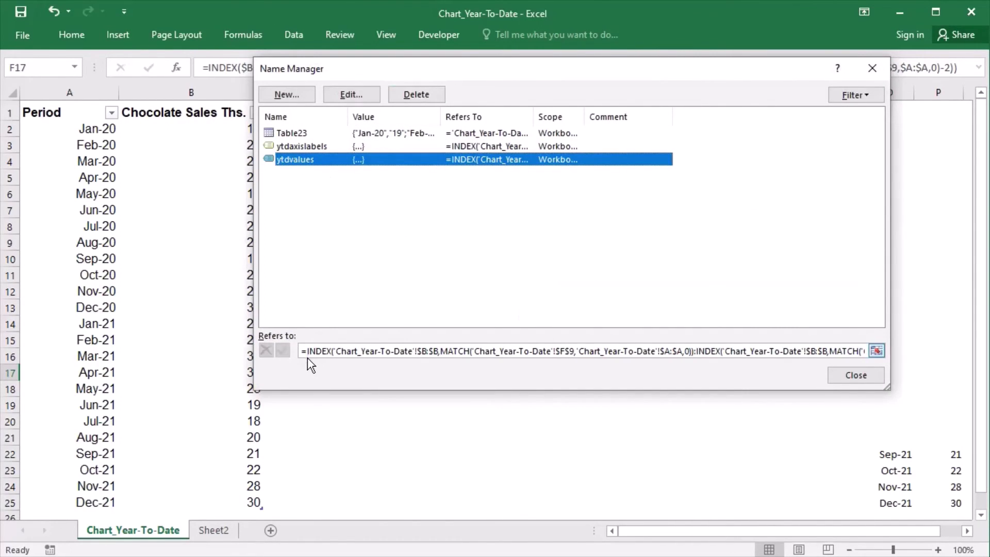
drag(304, 354, 653, 365)
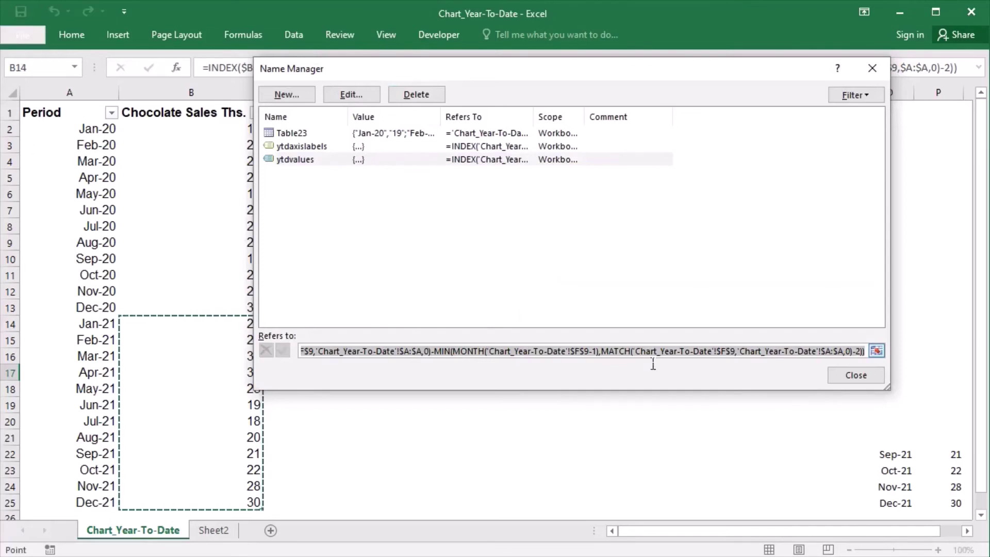
key(Delete)
text(MATCH($F$9,$A:$A,0)-MIN(IF(MONTH($F$9)>=4,MONTH($F$9)-4,MONTH($F$9)+8),MATCH($F$9,$A:$A,0)-2)))
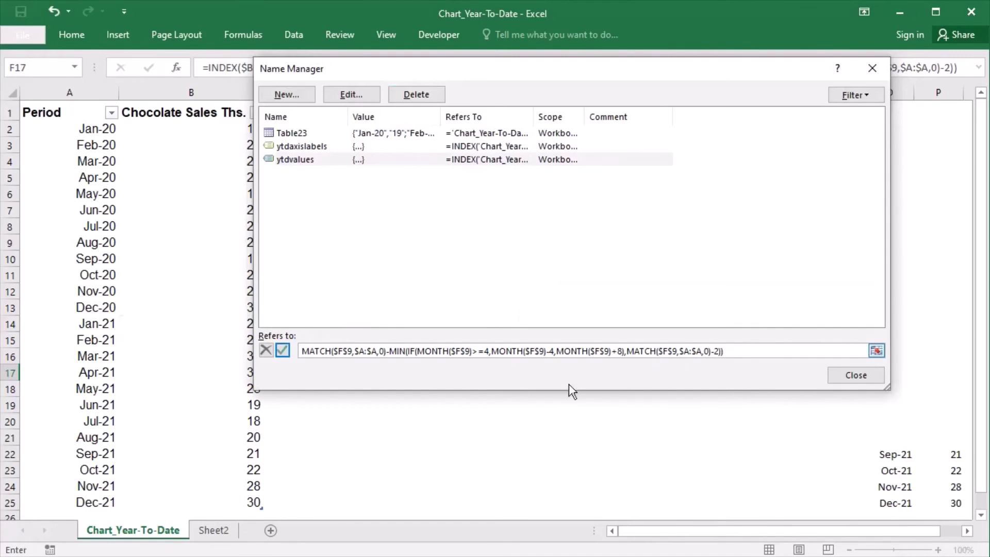
click(289, 357)
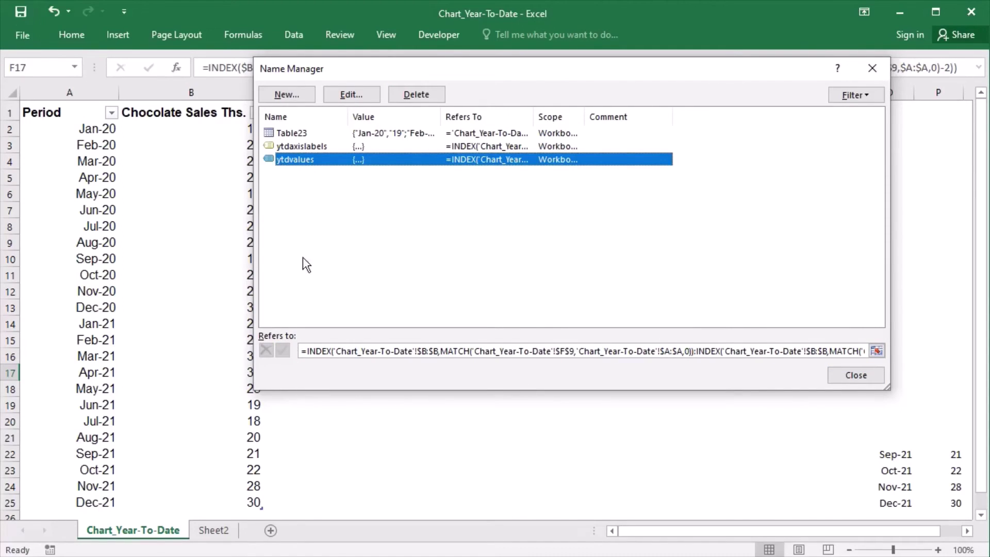
Replace the reference of the ytdaxislabels name with the same copied April-start formula
click(312, 148)
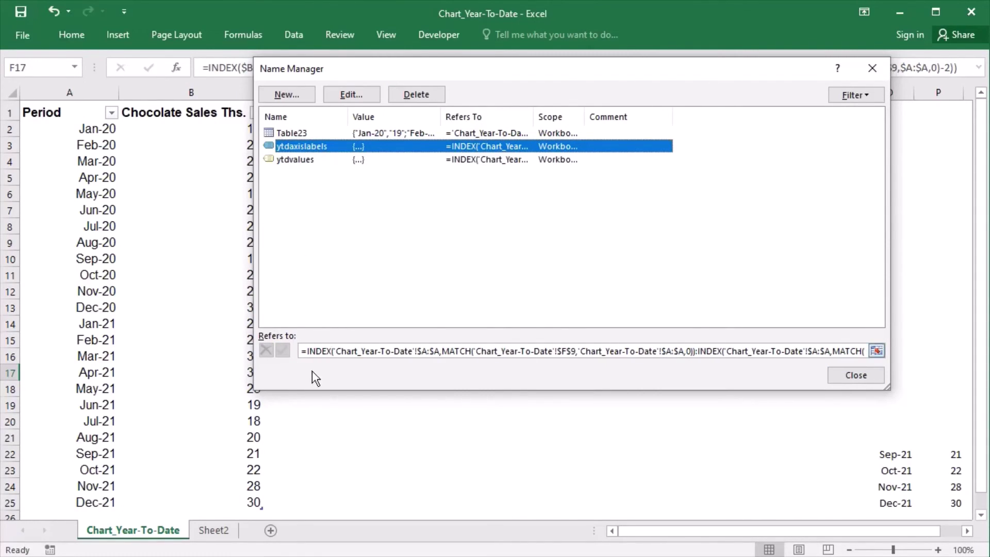
click(310, 356)
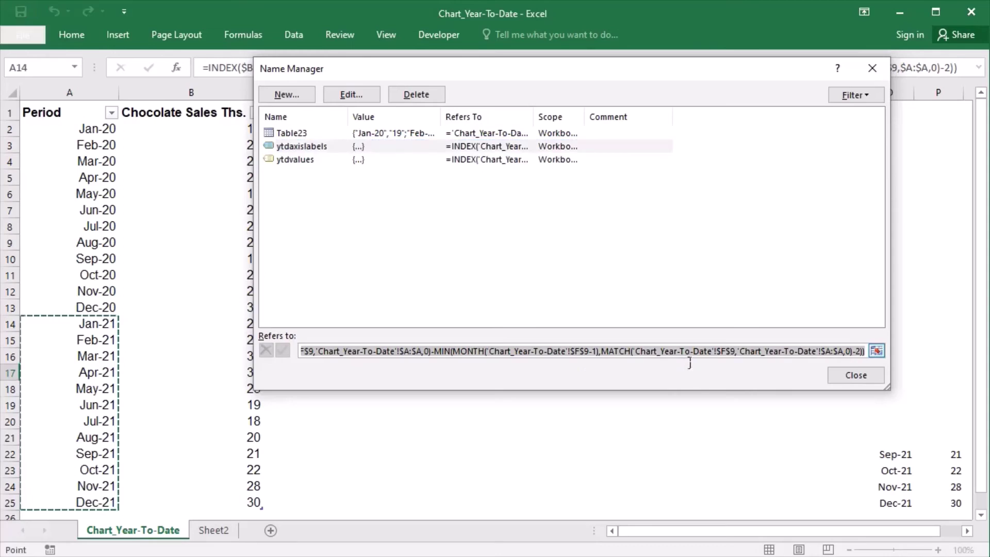
key(Delete)
key(ctrl+v)
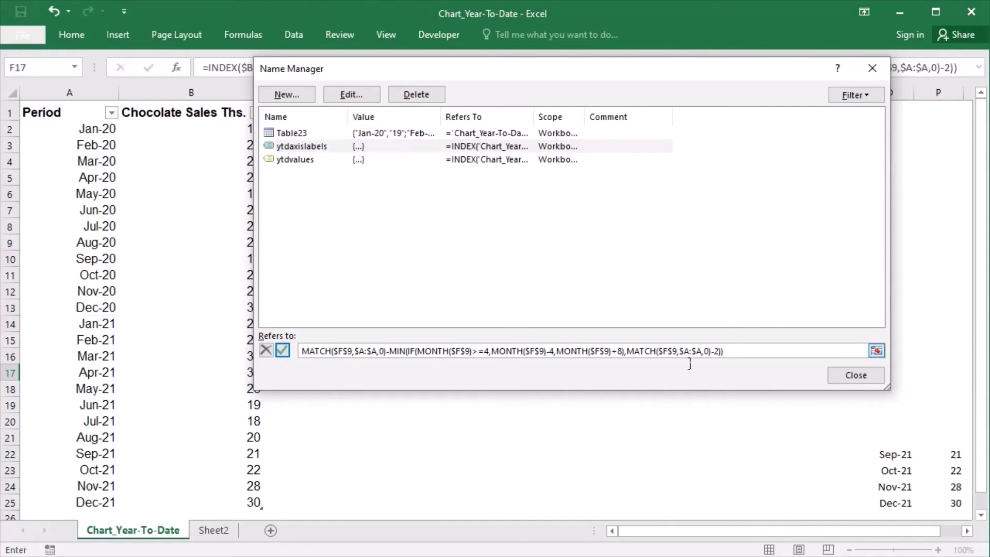
Change $B:$B to $A:$A in both INDEX functions of the ytdaxislabels reference, save it and close the Name Manager
drag(449, 353, 257, 339)
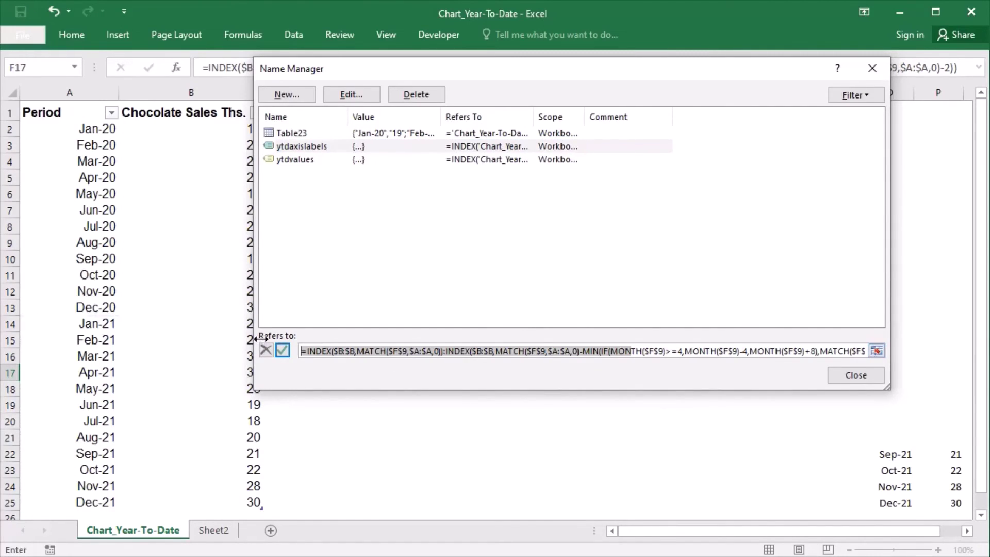
click(349, 355)
key(BackSpace)
text(a)
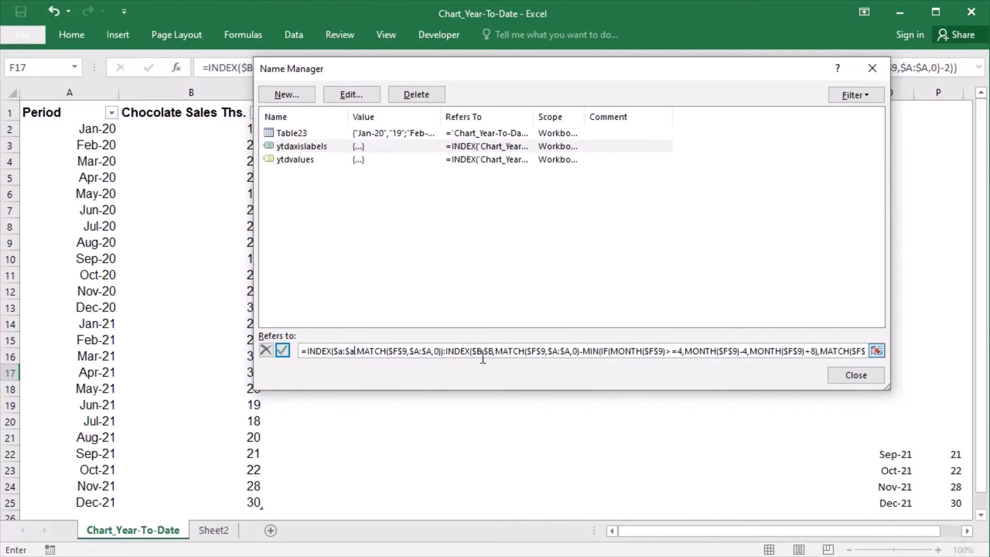
key(BackSpace)
text(a)
click(499, 357)
key(BackSpace)
text(a)
click(283, 351)
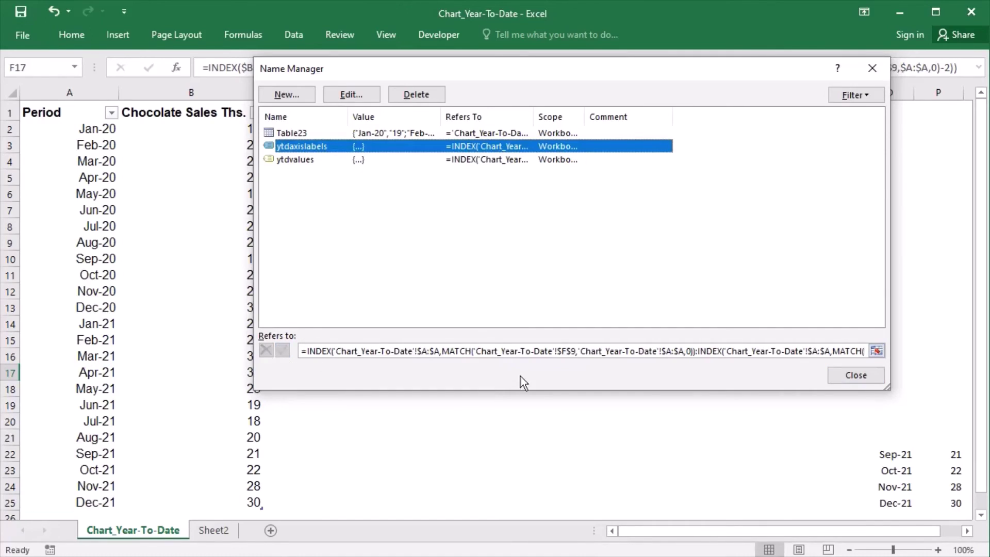
click(852, 381)
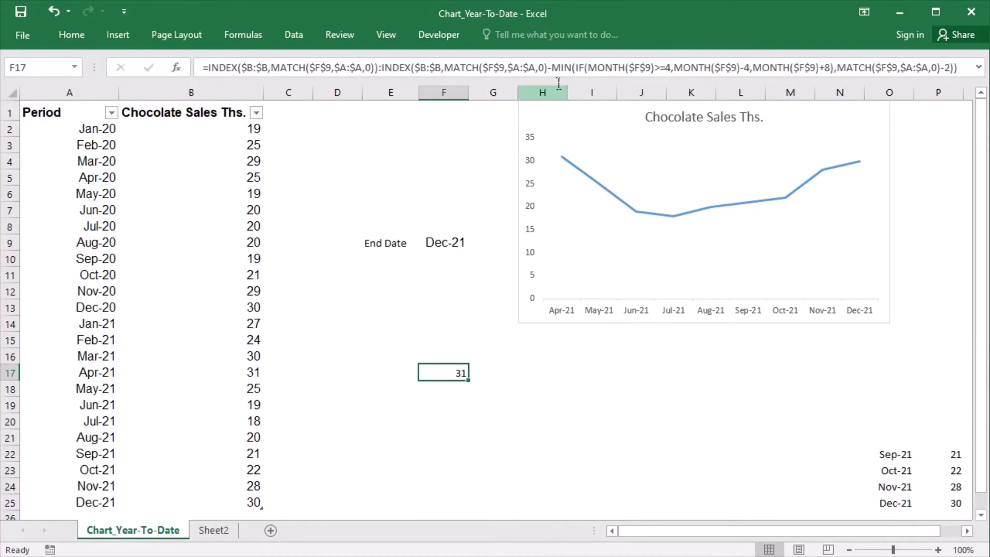
Review the MIN part of the F17 formula and clear the formula from the cell
drag(551, 68, 971, 67)
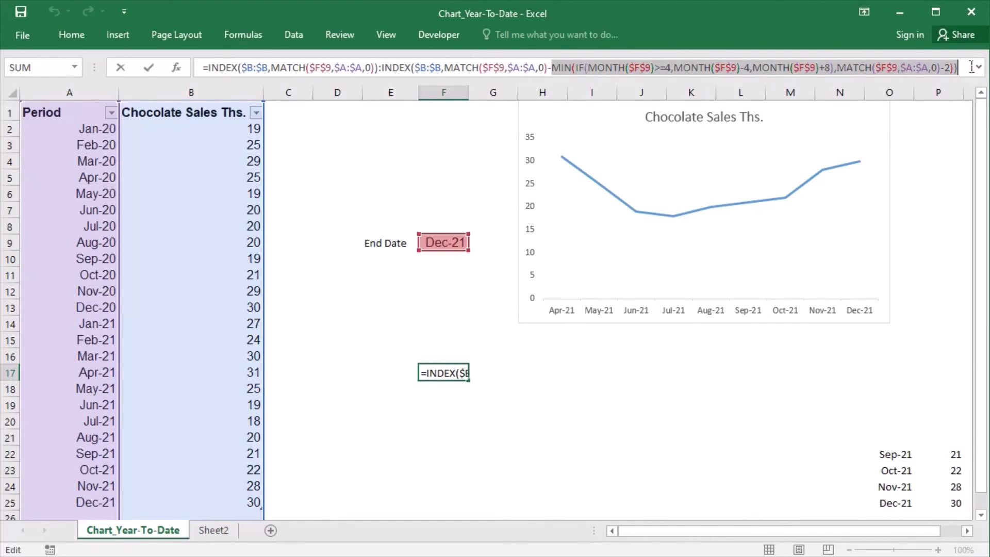
key(ctrl+Return)
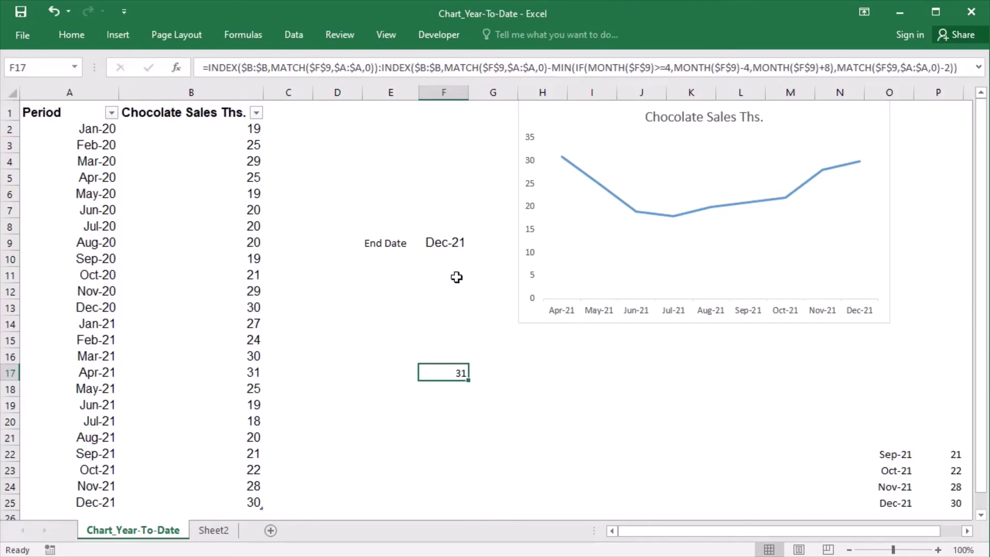
key(BackSpace)
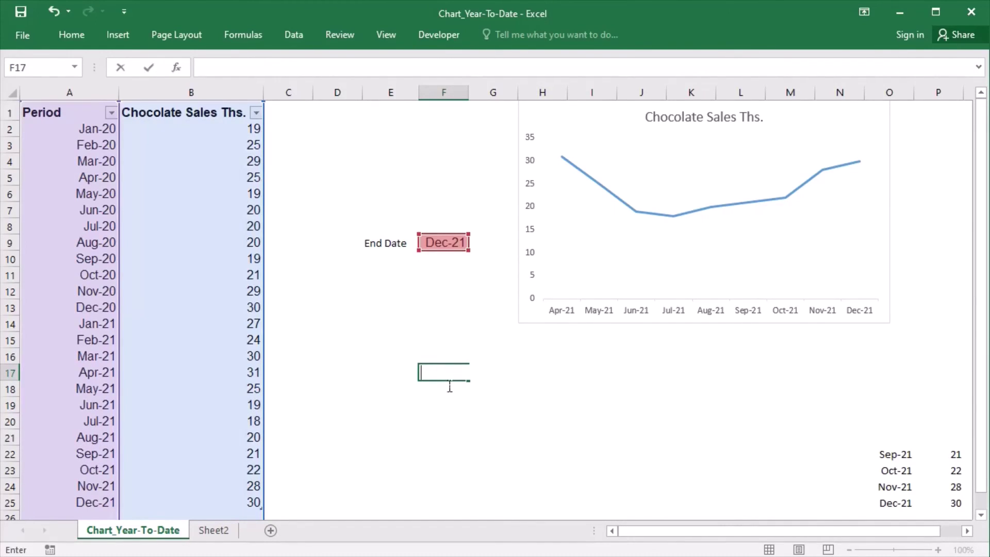
key(Return)
Set the End Date in F9 to Feb-20 to test the fiscal year chart
click(452, 252)
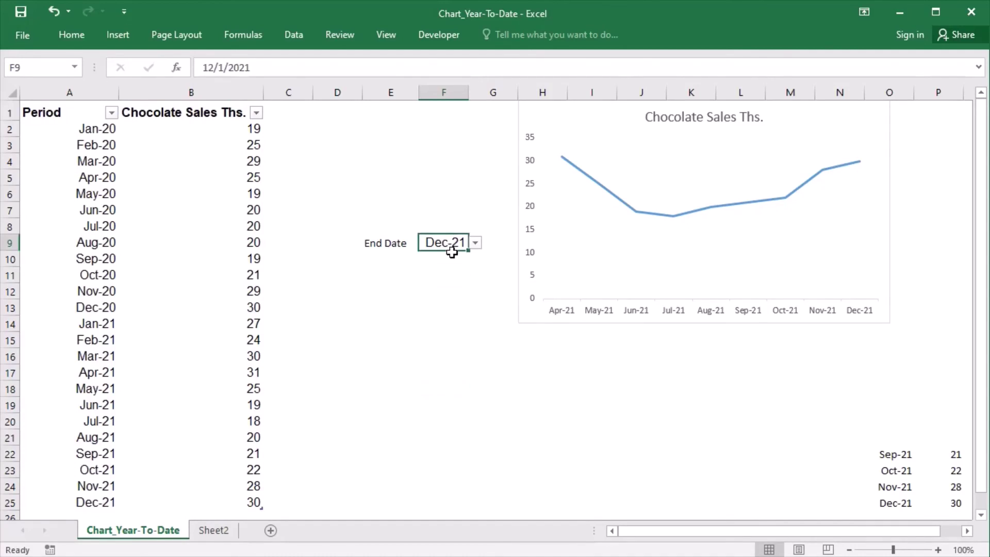
click(476, 244)
scroll(484, 288, up, 1)
scroll(480, 286, up, 5)
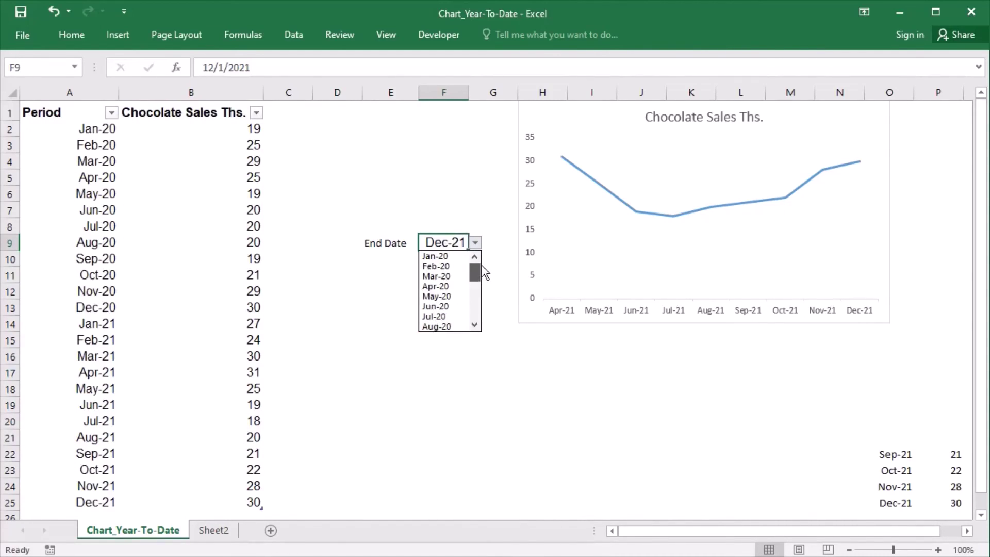
click(454, 268)
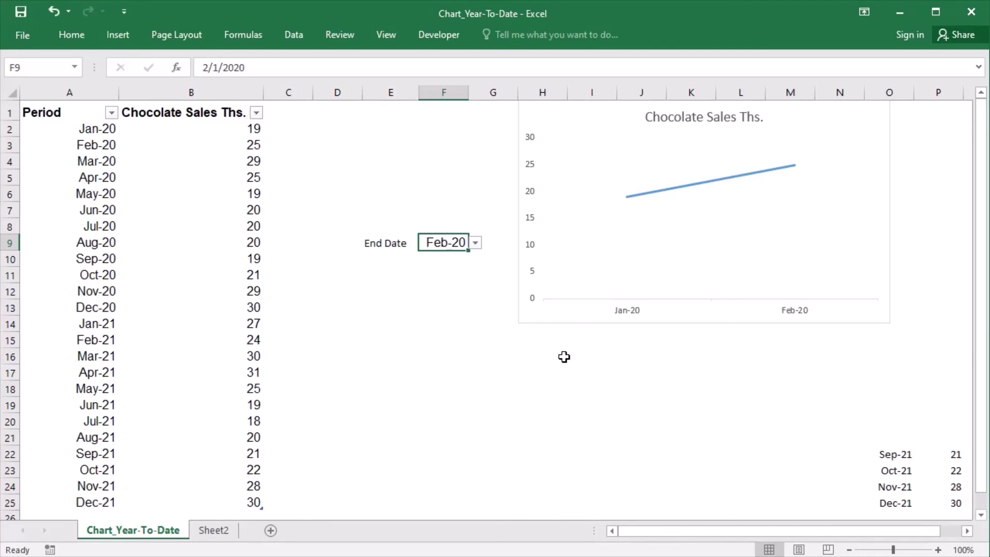
Change the End Date in F9 to Nov-21 to test the chart on a later fiscal year
click(476, 243)
drag(483, 277, 483, 330)
click(460, 317)
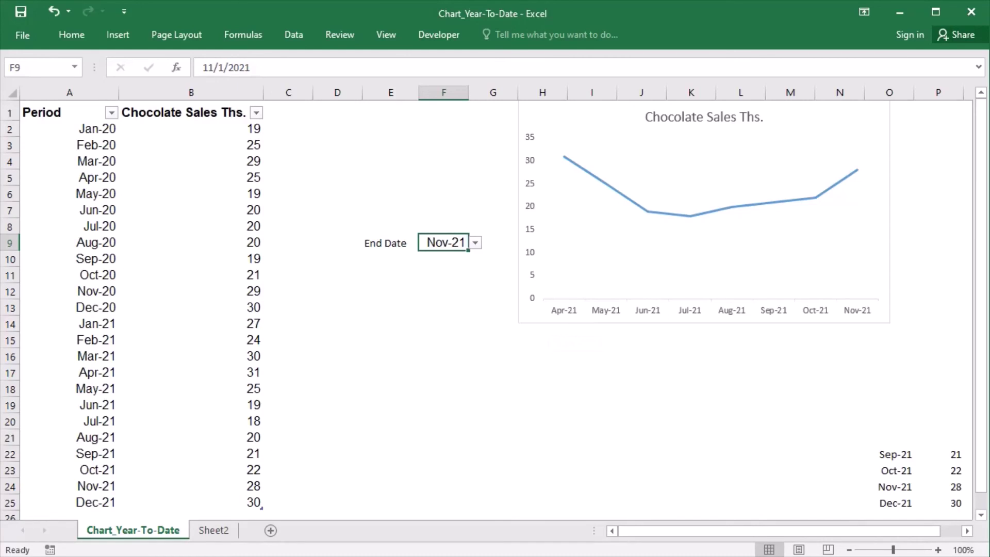
Set the End Date in F9 to Mar-21 to test the chart on the last fiscal month
click(475, 242)
drag(482, 317, 484, 297)
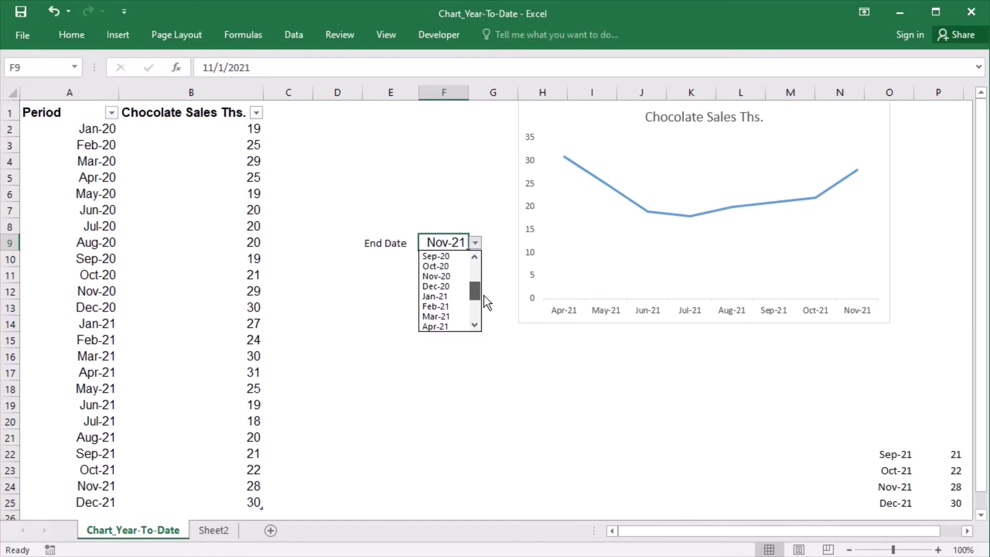
click(453, 318)
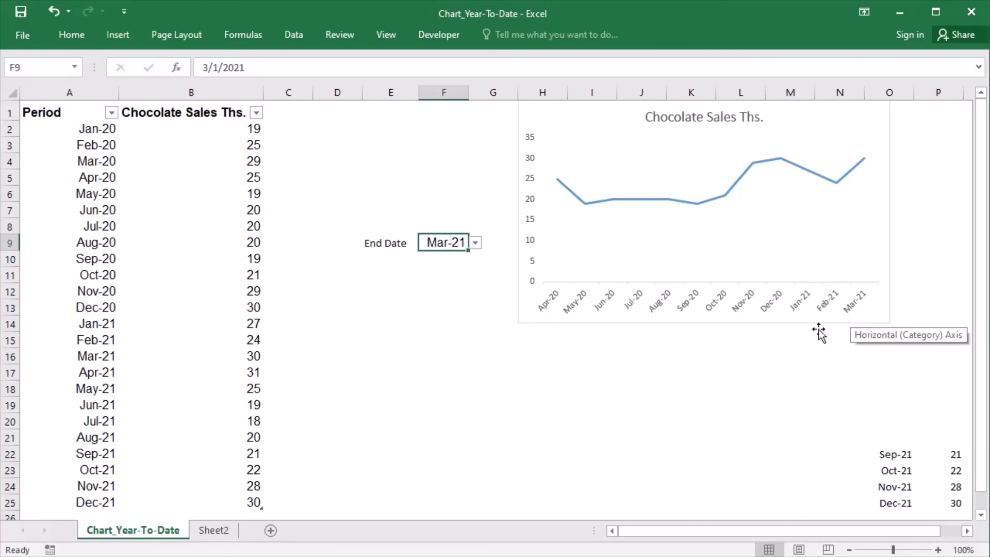
Set the End Date in F9 back to Nov-21 and switch to Sheet2
click(475, 243)
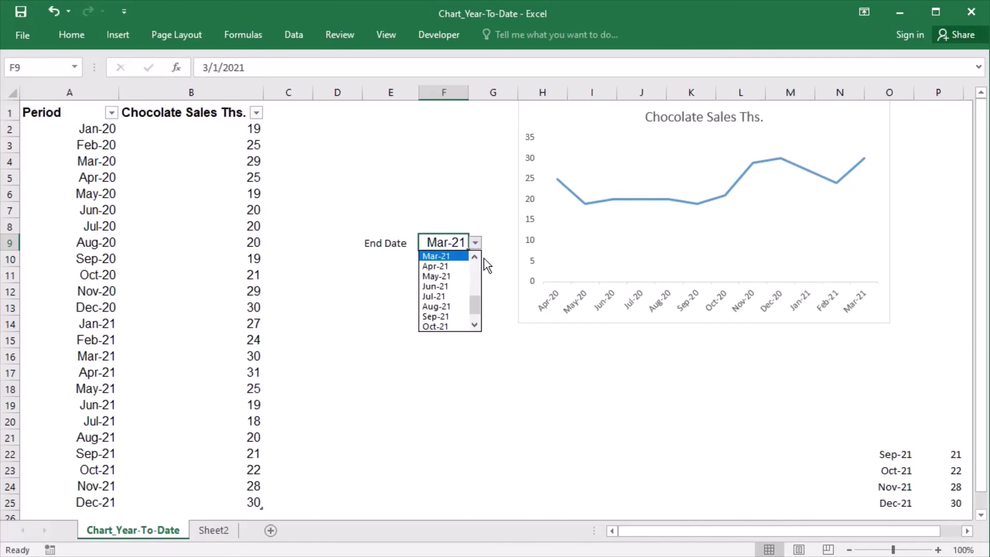
click(475, 312)
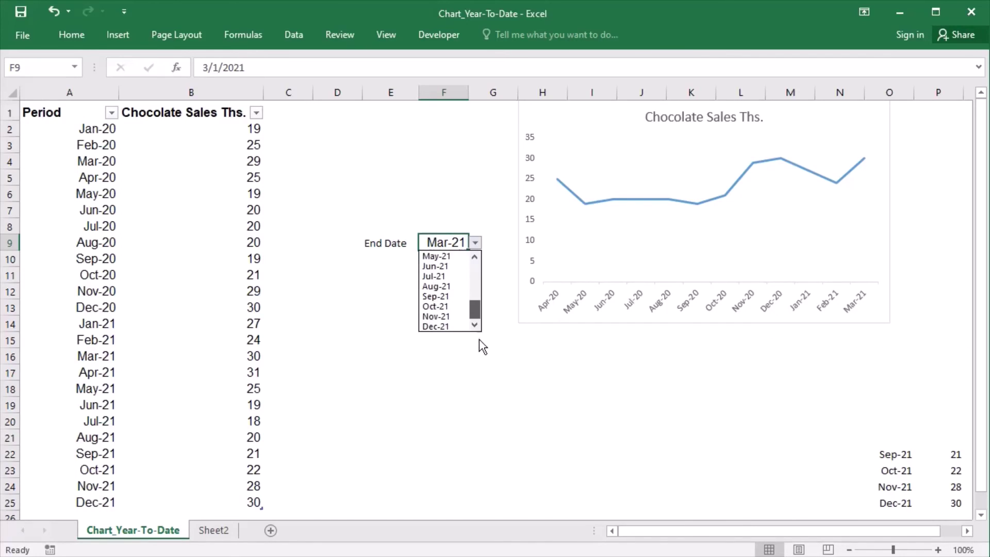
click(451, 316)
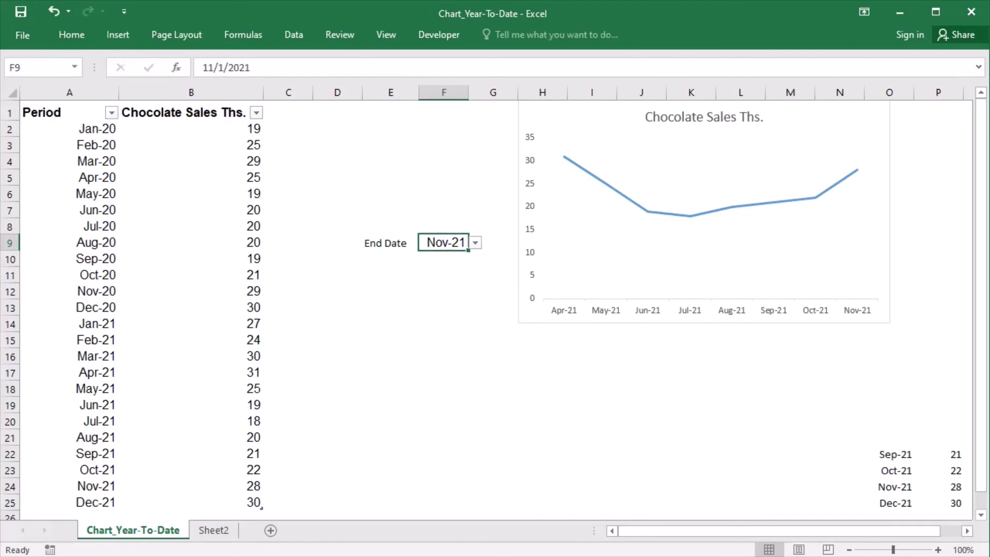
click(213, 530)
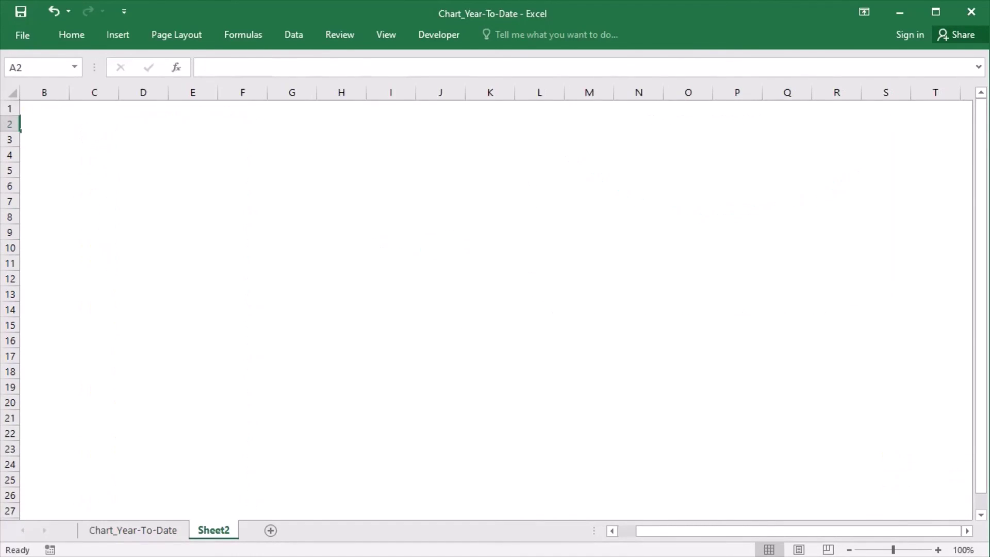